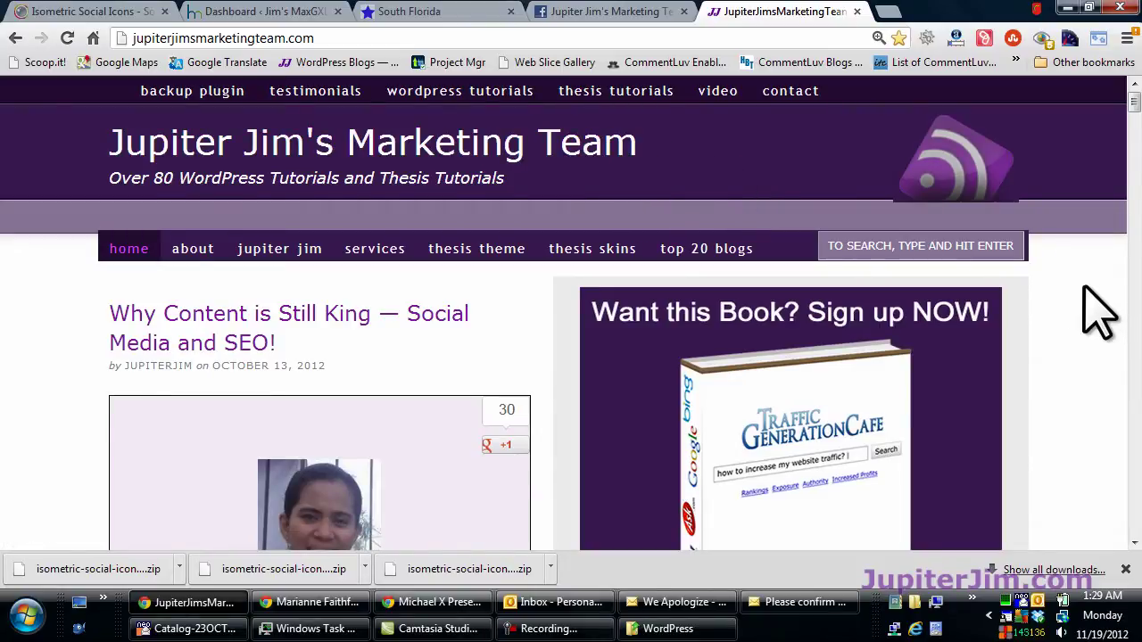
Look over the jupiterjimsmarketingteam.com homepage, including the name and email sign-up form and the Follow Me Here social icons.
scroll(1097, 312, down, 1)
scroll(1070, 319, down, 3)
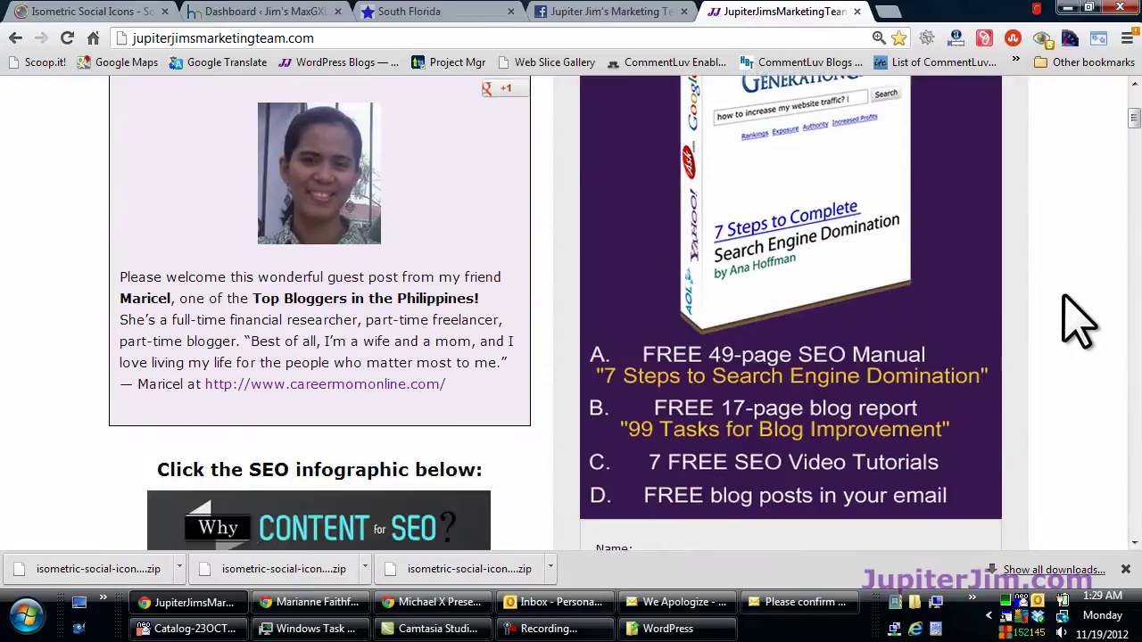
scroll(1075, 322, down, 3)
click(640, 302)
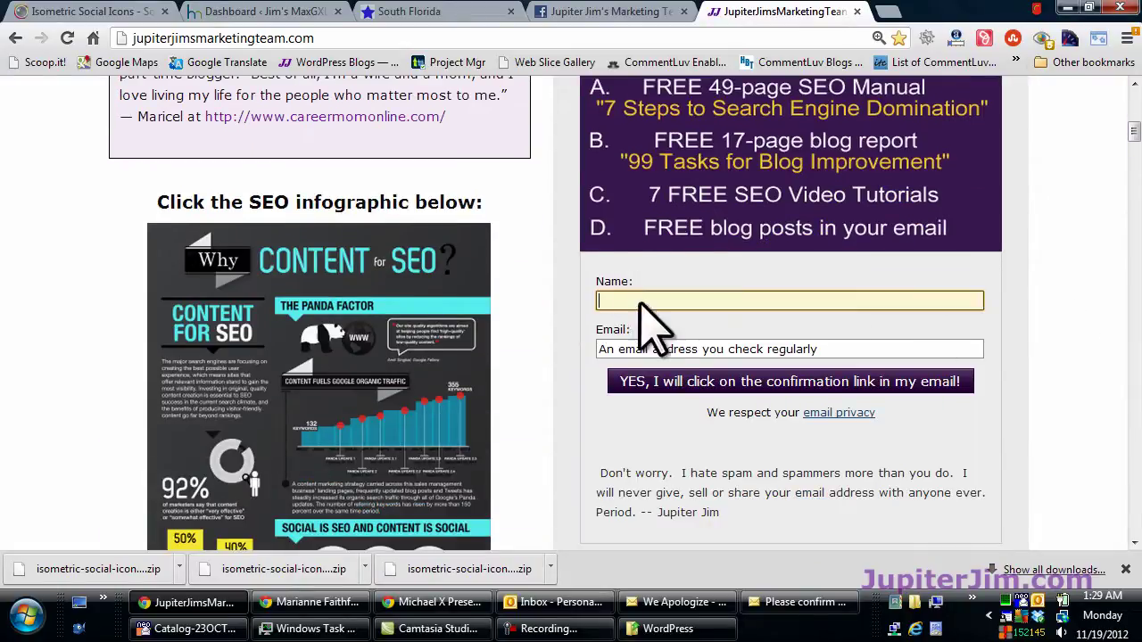
click(660, 349)
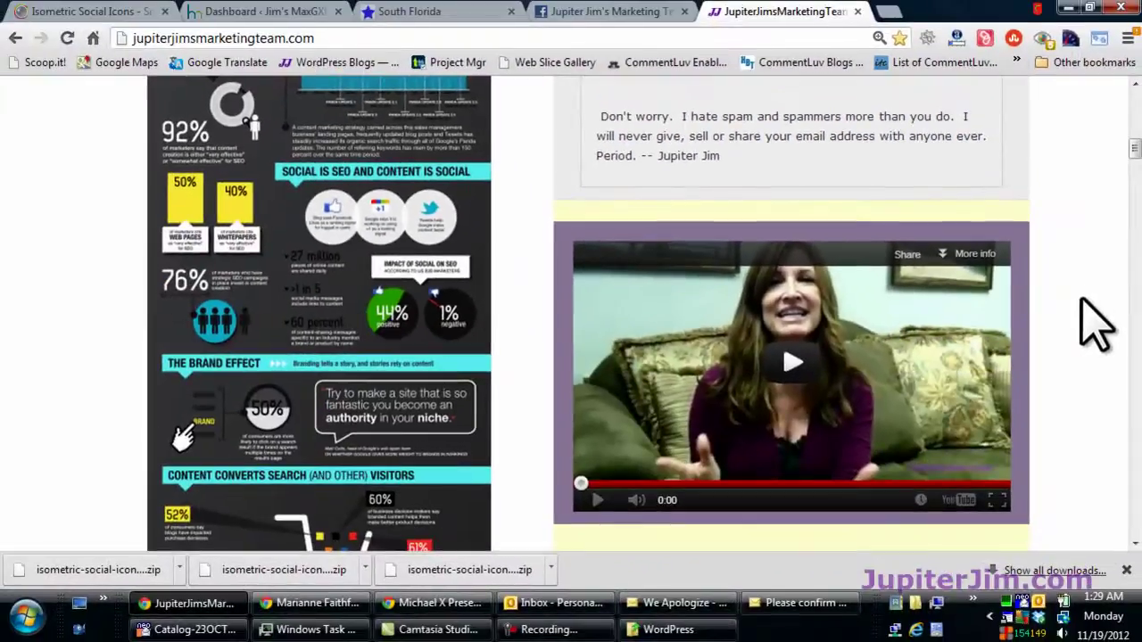
scroll(1096, 326, down, 4)
scroll(1095, 325, down, 5)
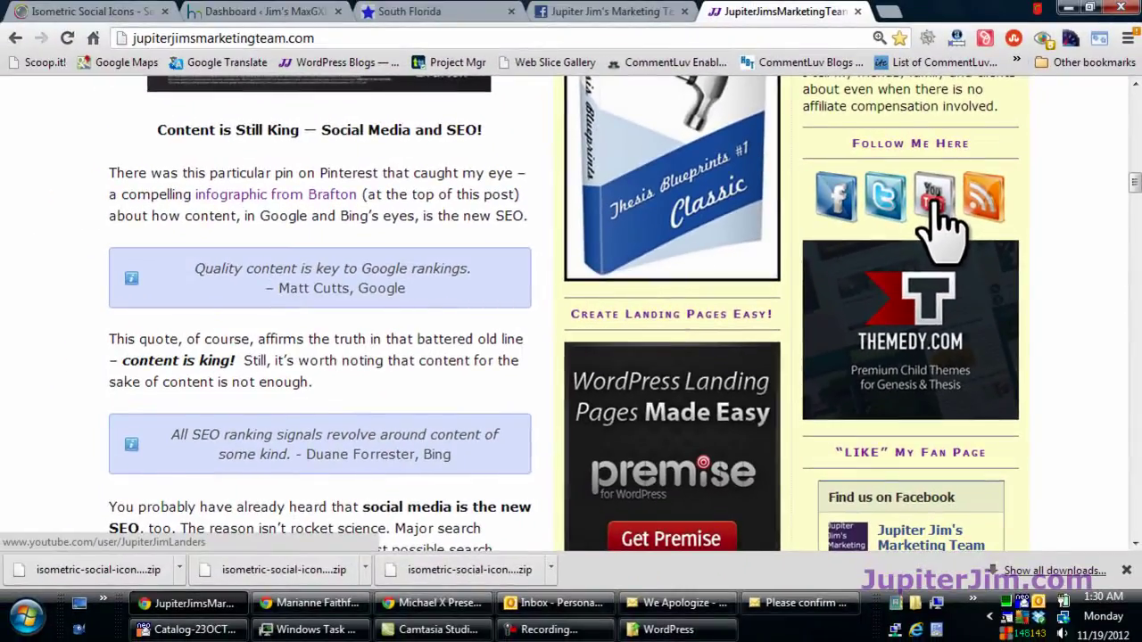
View the YouTube channel linked from the Follow Me Here icons, look through its uploaded videos, and close the channel page.
click(933, 200)
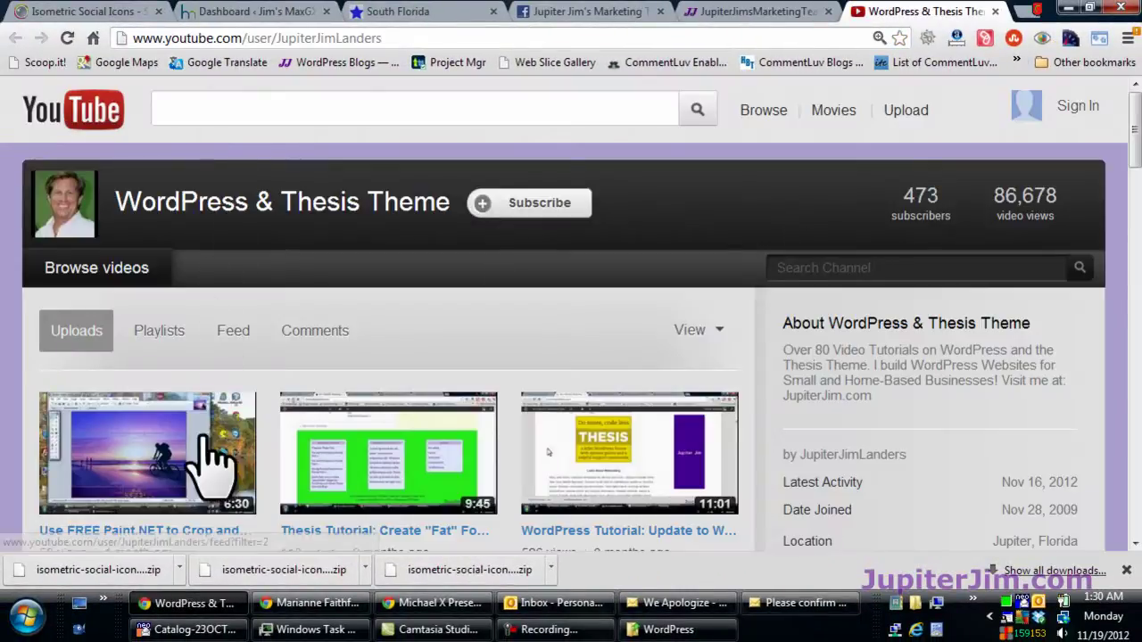
scroll(724, 406, down, 2)
scroll(722, 482, down, 6)
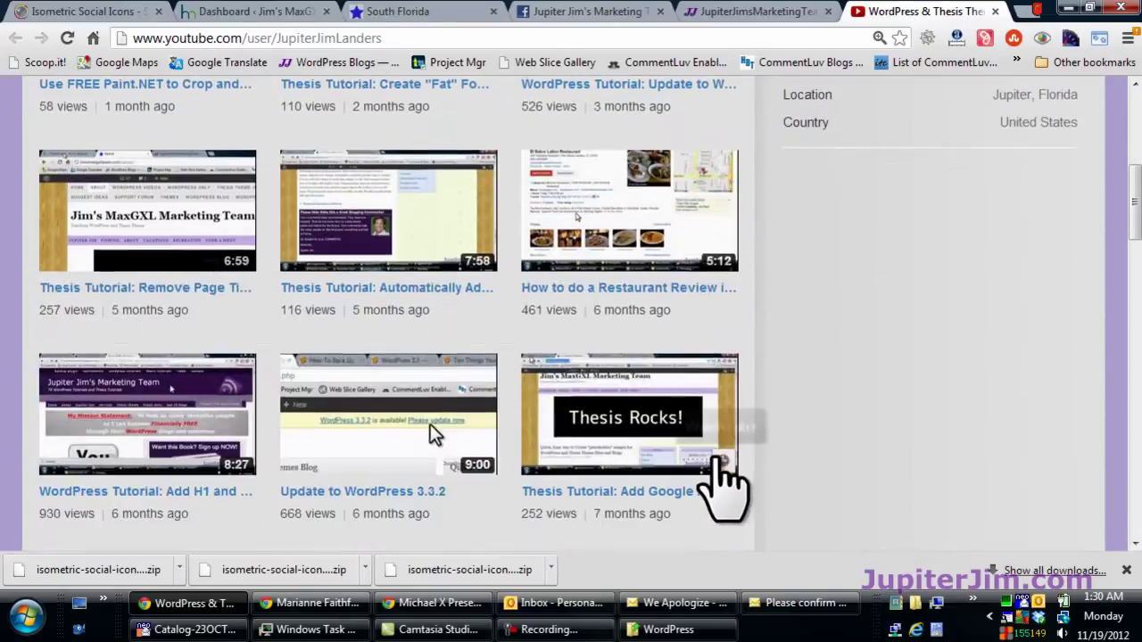
scroll(722, 473, up, 9)
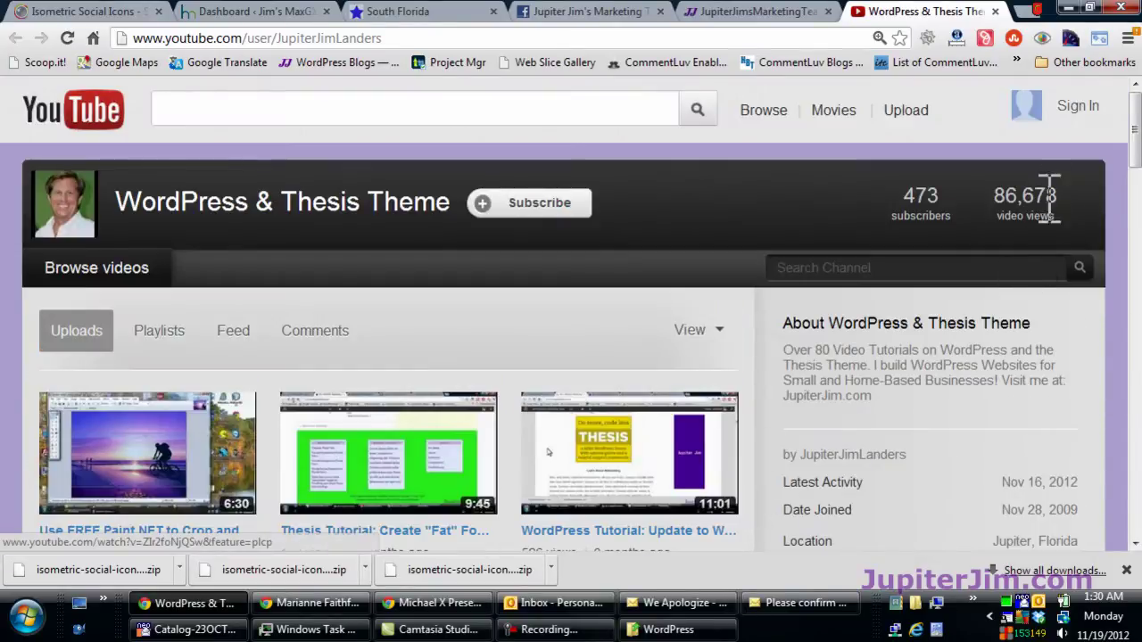
click(991, 11)
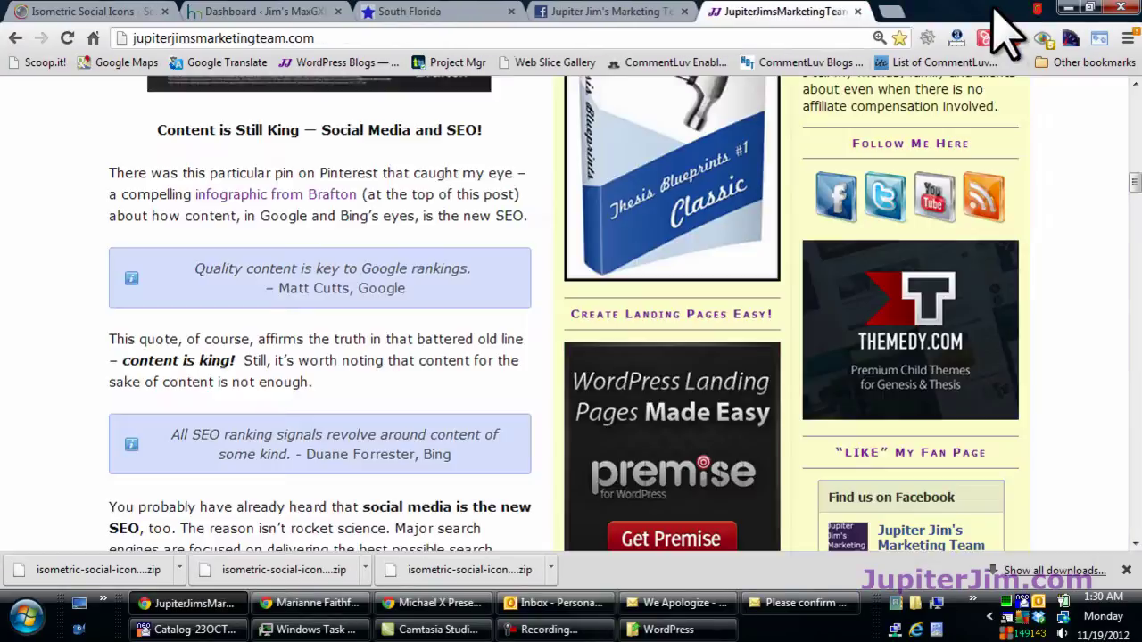
Save the Isometric Social Icons archive from the Softicons page to the Demo folder as isometric-social-icons-by-lokas-software (1).zip.
click(82, 13)
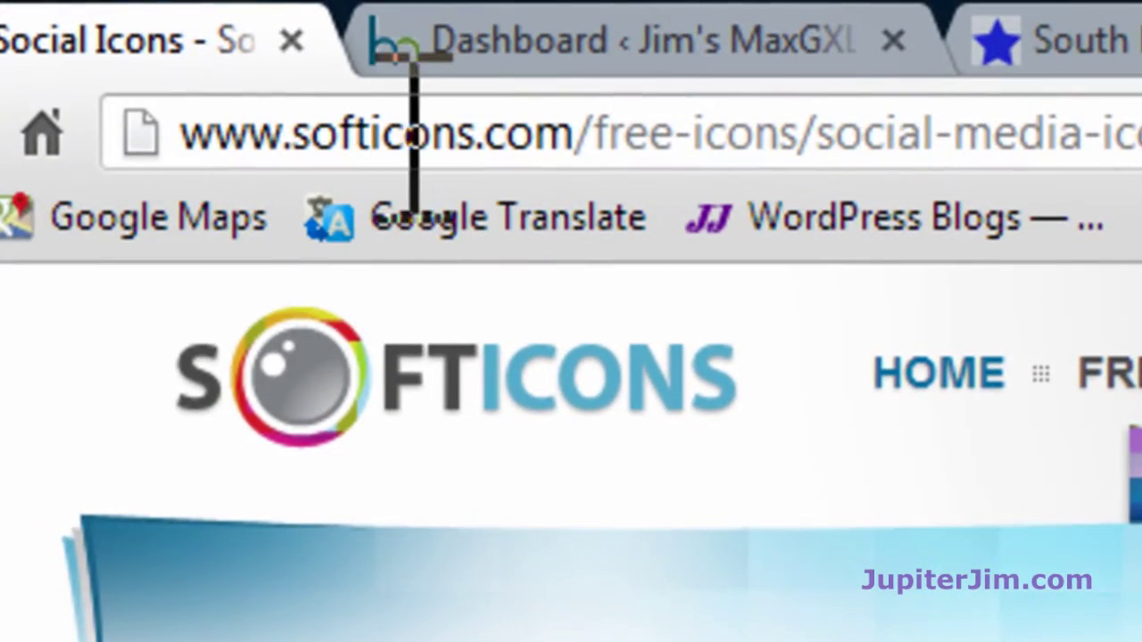
click(410, 138)
double_click(407, 143)
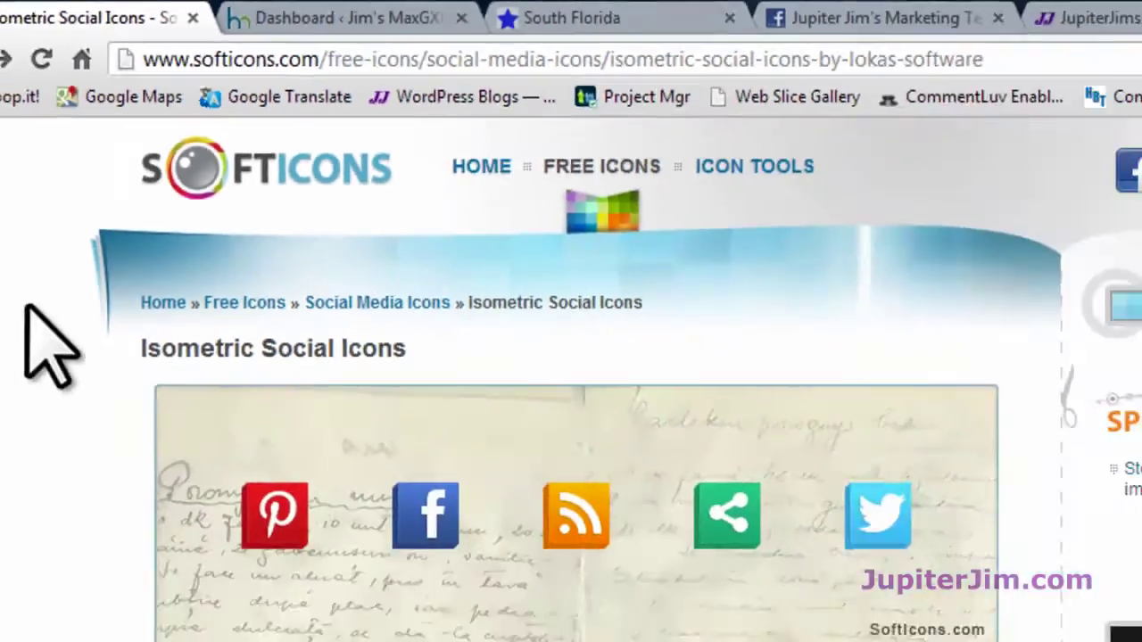
scroll(72, 250, down, 10)
scroll(85, 263, down, 3)
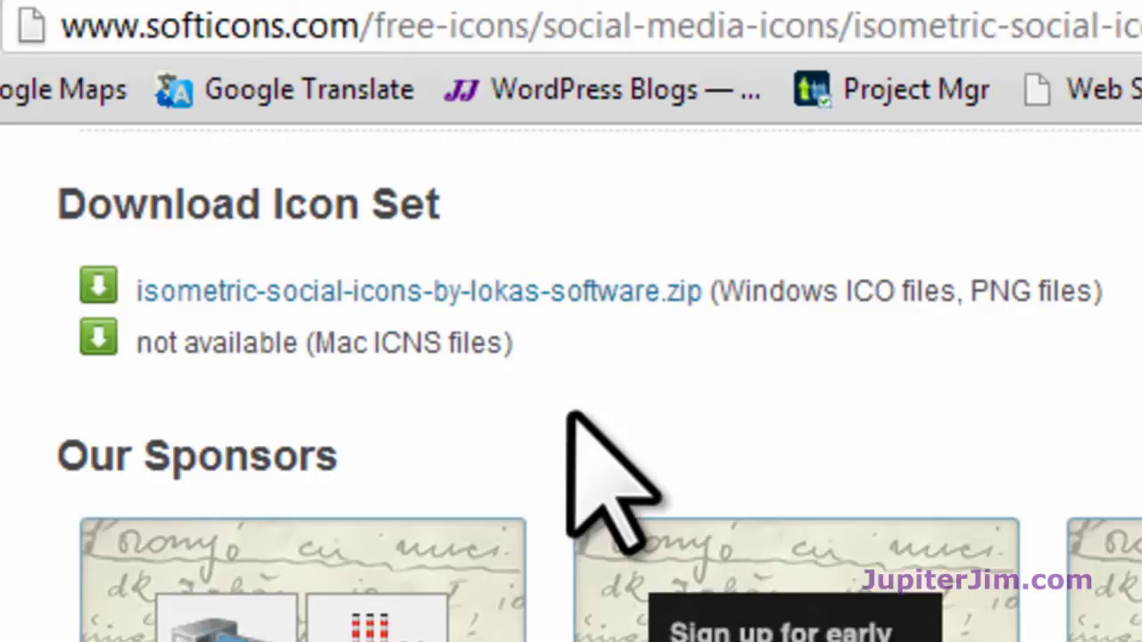
right_click(539, 295)
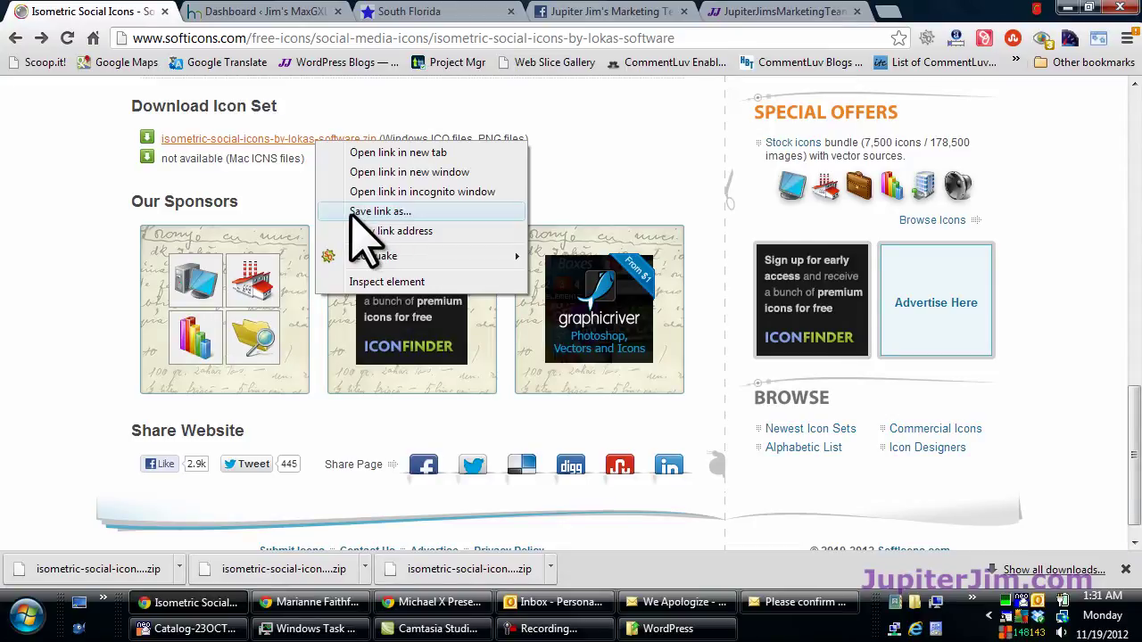
click(352, 213)
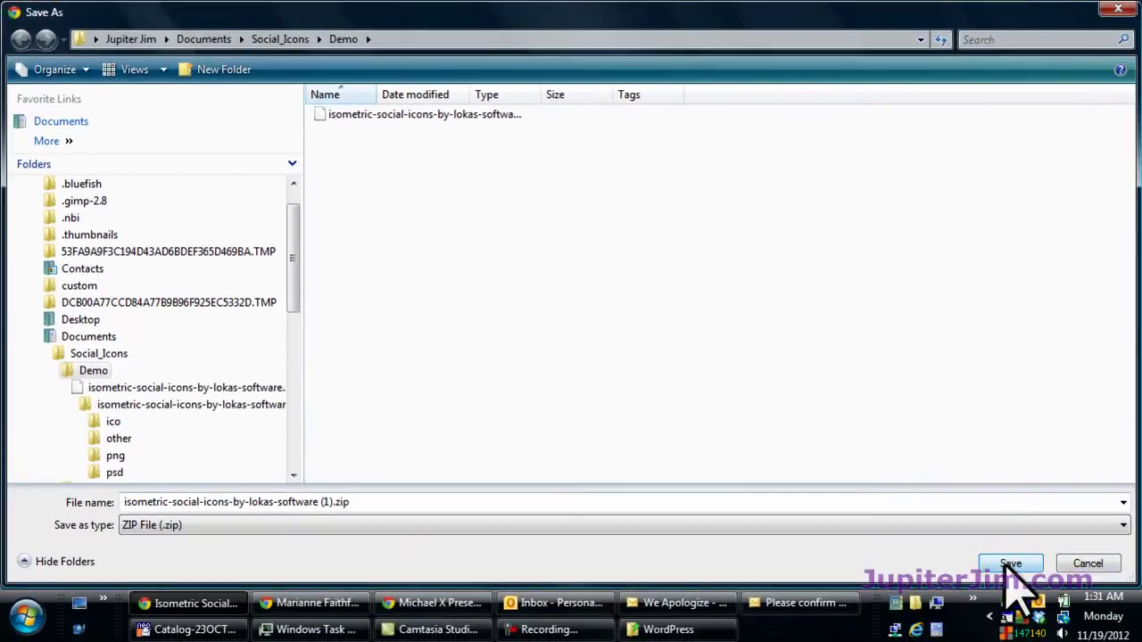
click(1010, 564)
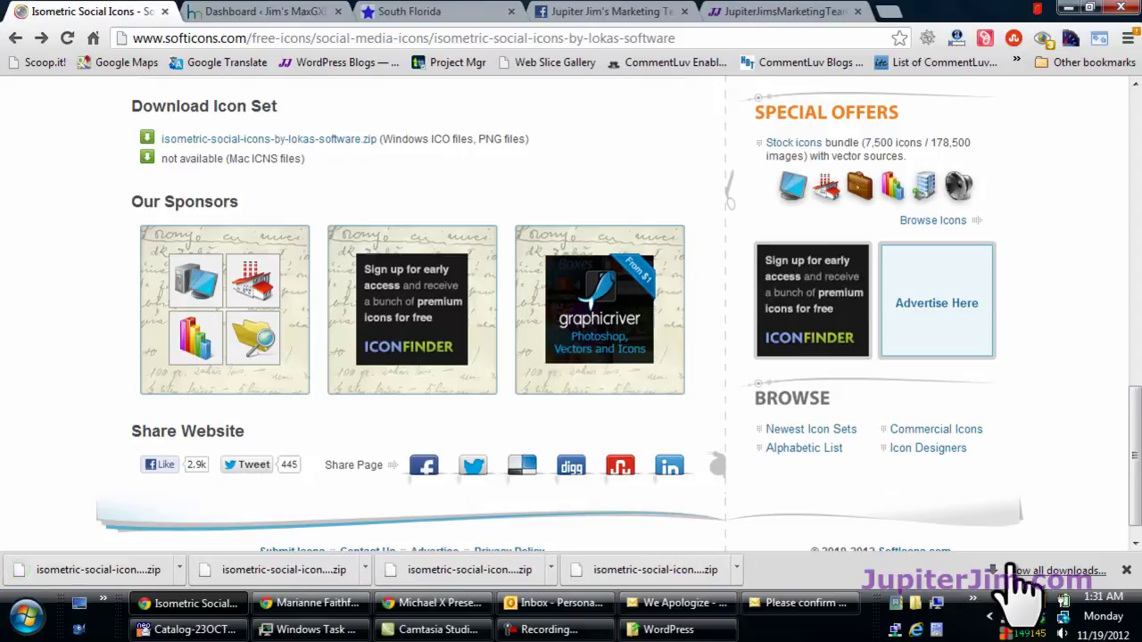
Show the downloaded archive in its folder, with the window maximized and the Name column widened to fit the full file names.
click(177, 569)
click(207, 516)
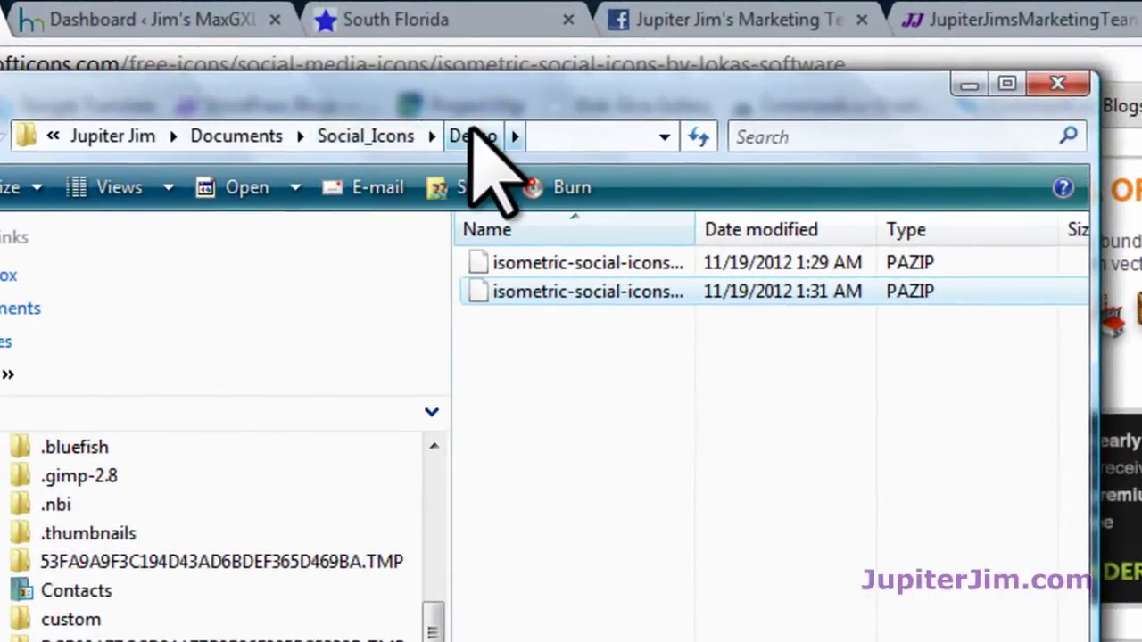
click(1006, 85)
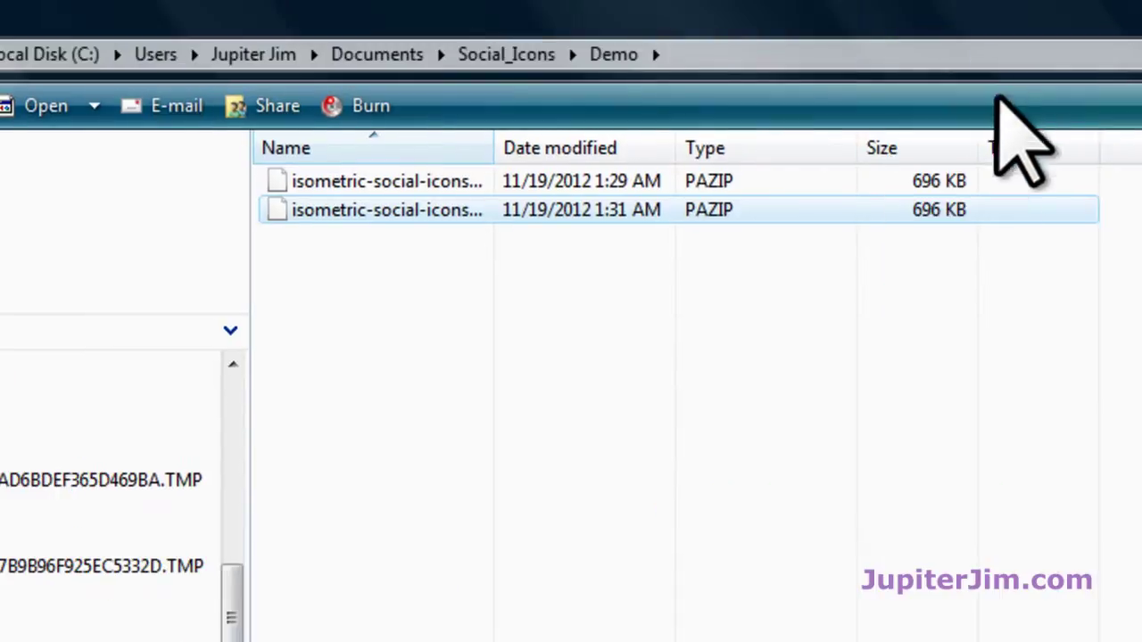
double_click(493, 147)
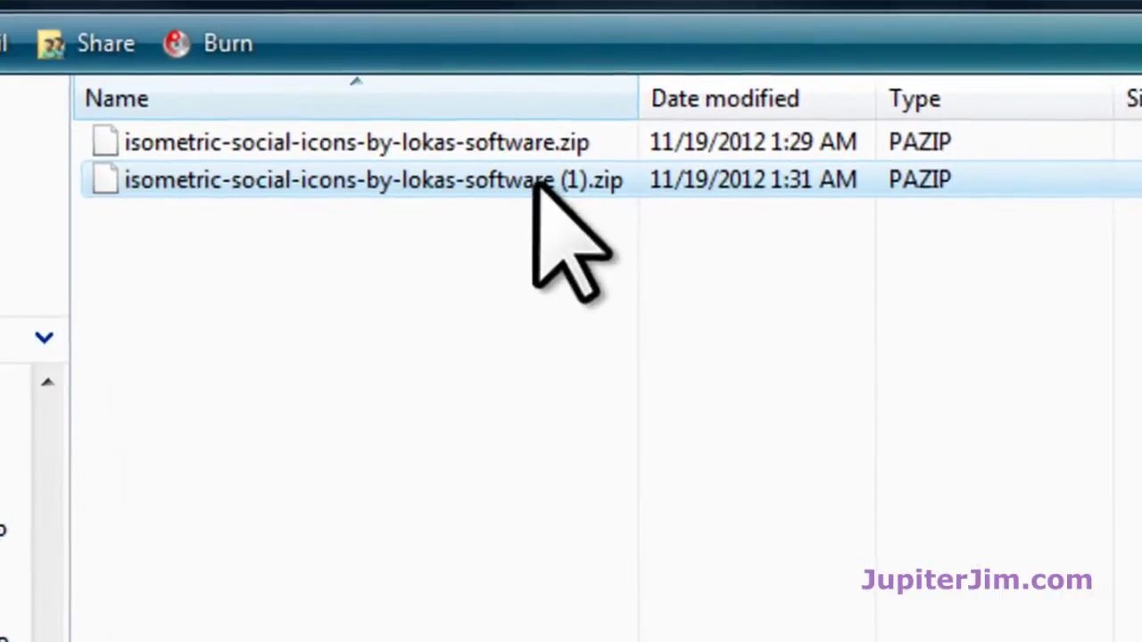
mouse_move(607, 212)
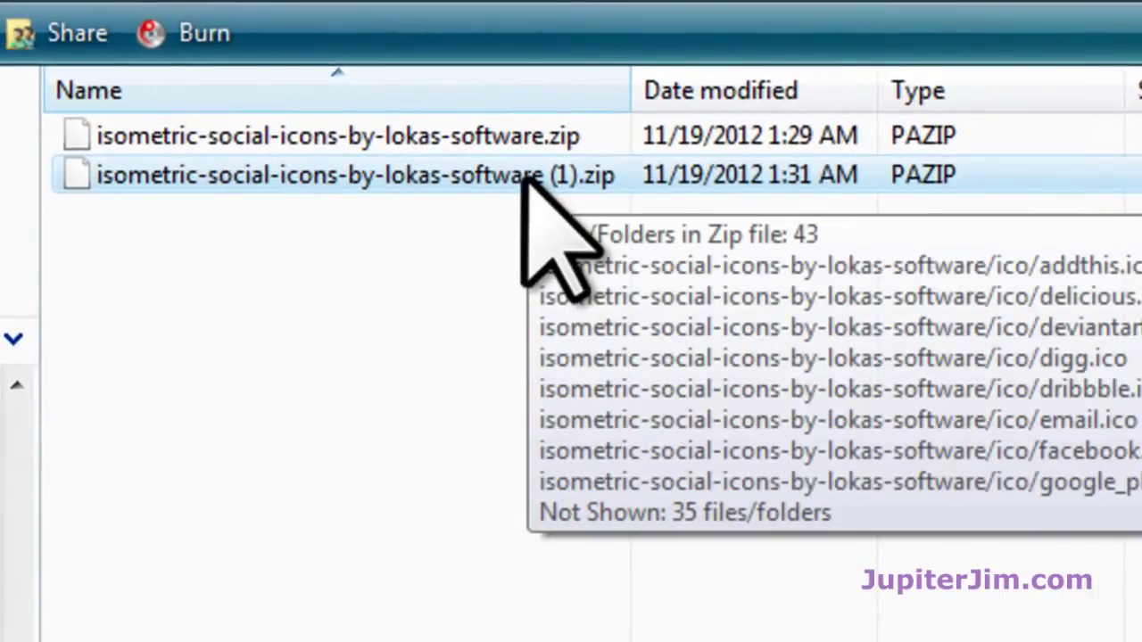
Delete the older archive isometric-social-icons-by-lokas-software.zip from the Demo folder.
click(77, 134)
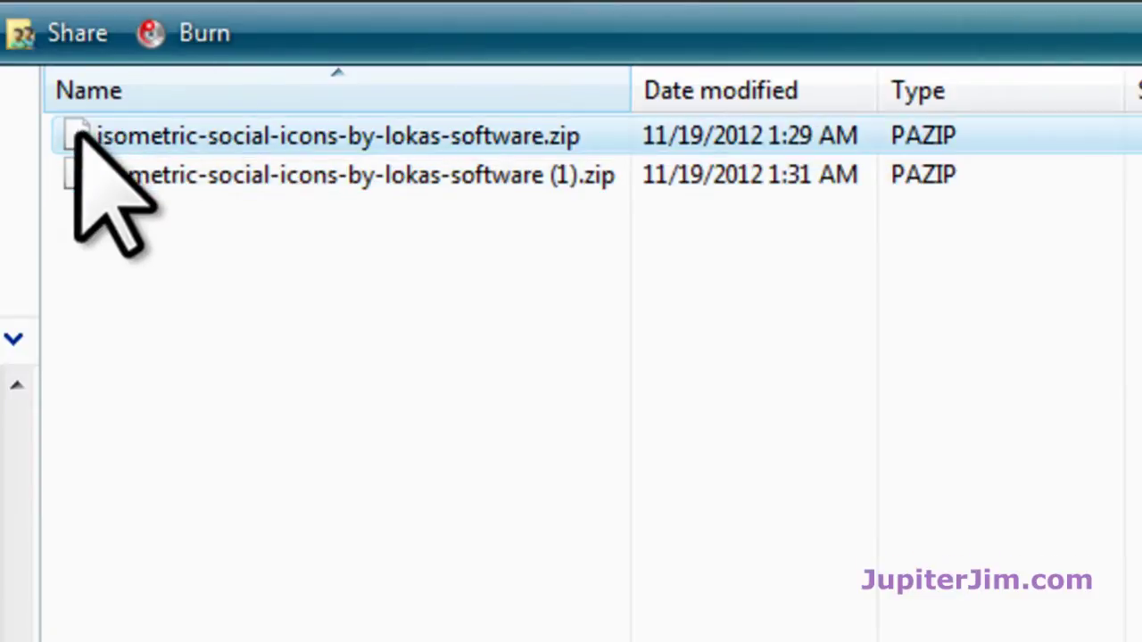
key(Delete)
key(Return)
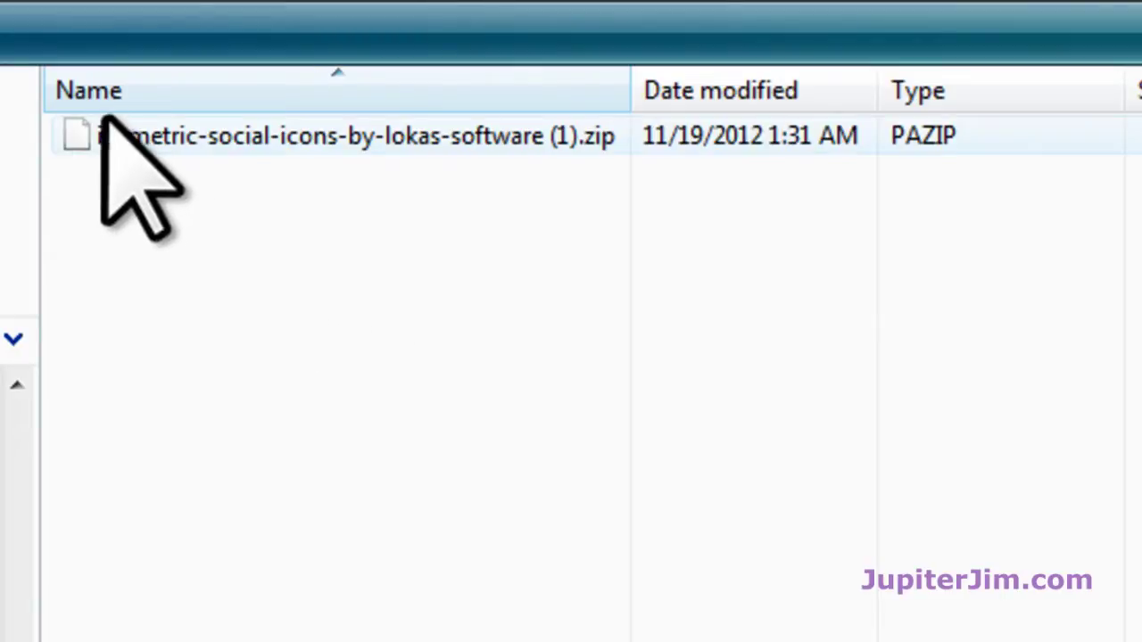
Extract isometric-social-icons-by-lokas-software (1).zip directly into the Demo folder with 7-Zip.
click(73, 135)
right_click(74, 136)
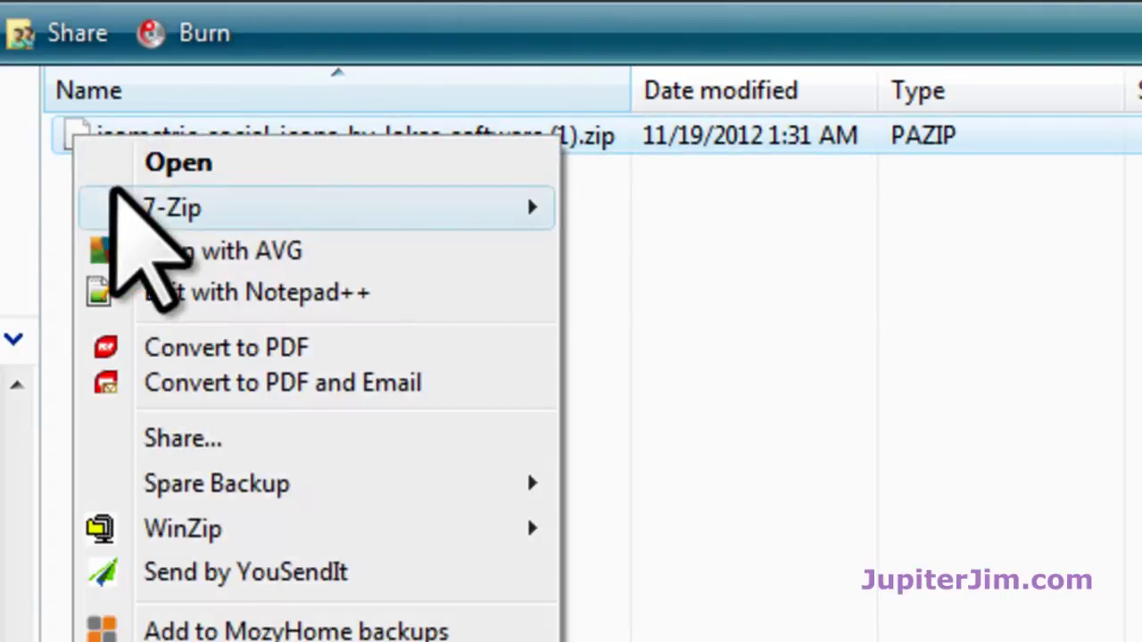
mouse_move(111, 190)
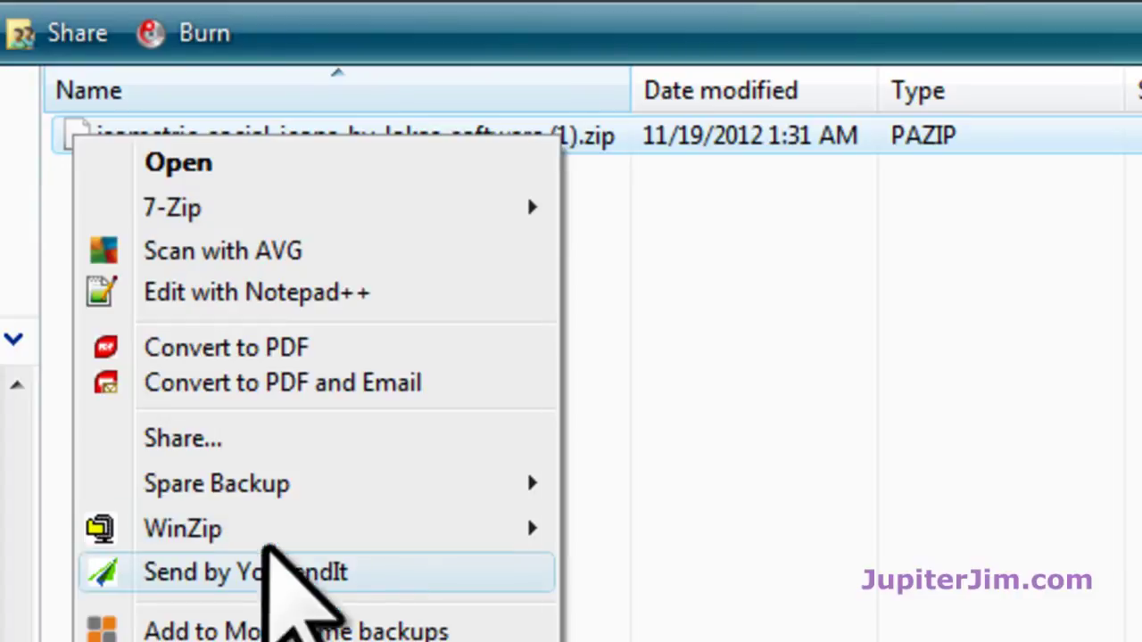
mouse_move(509, 530)
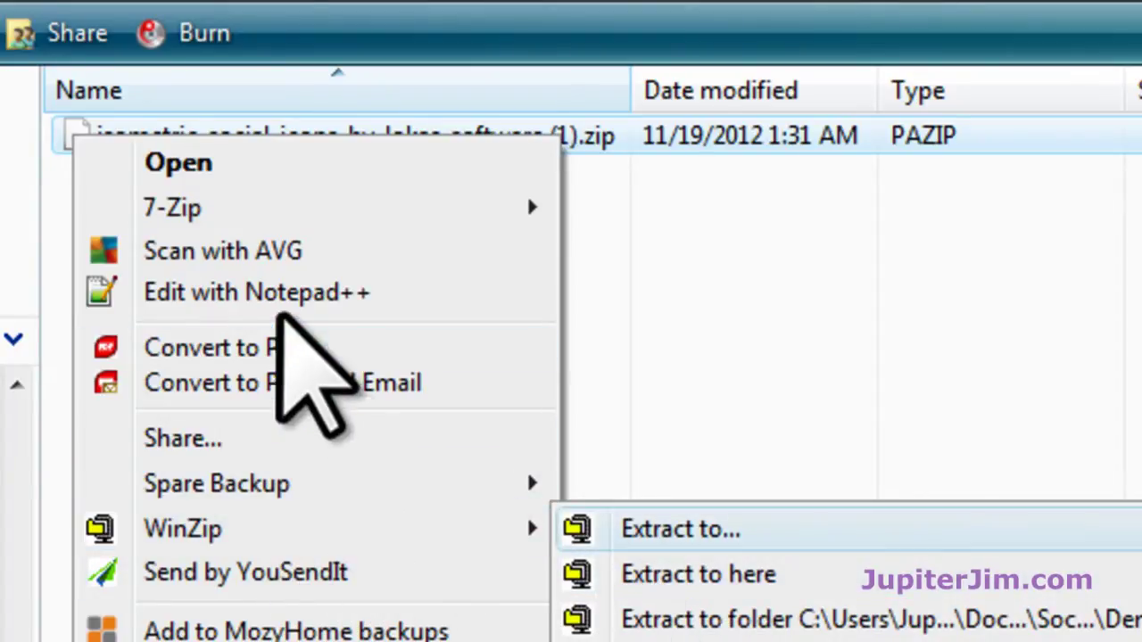
mouse_move(306, 192)
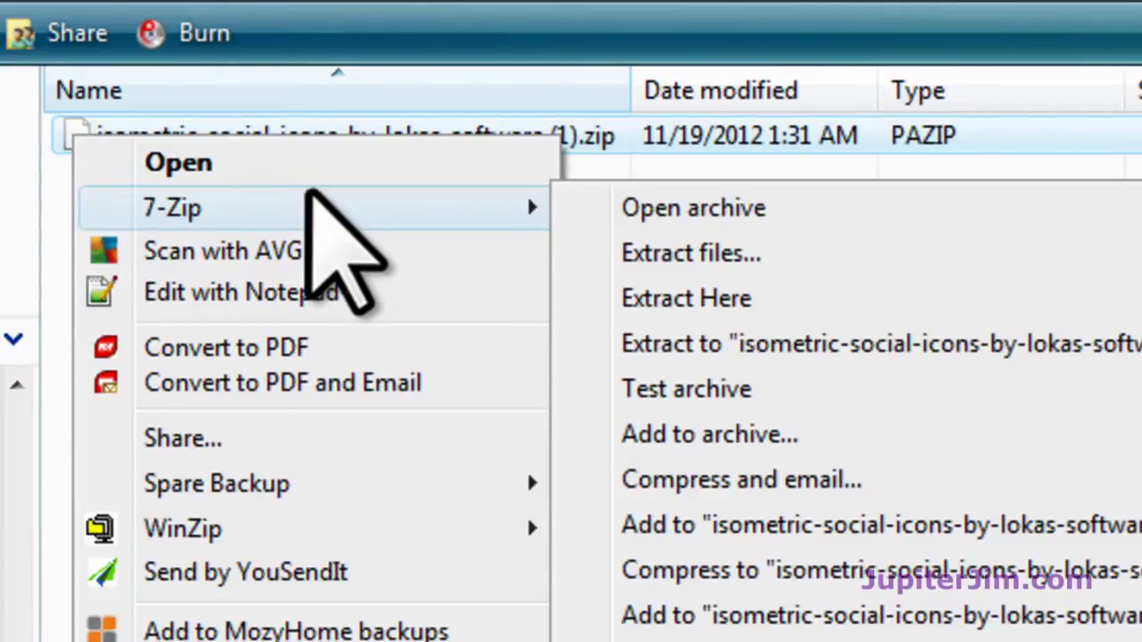
click(656, 296)
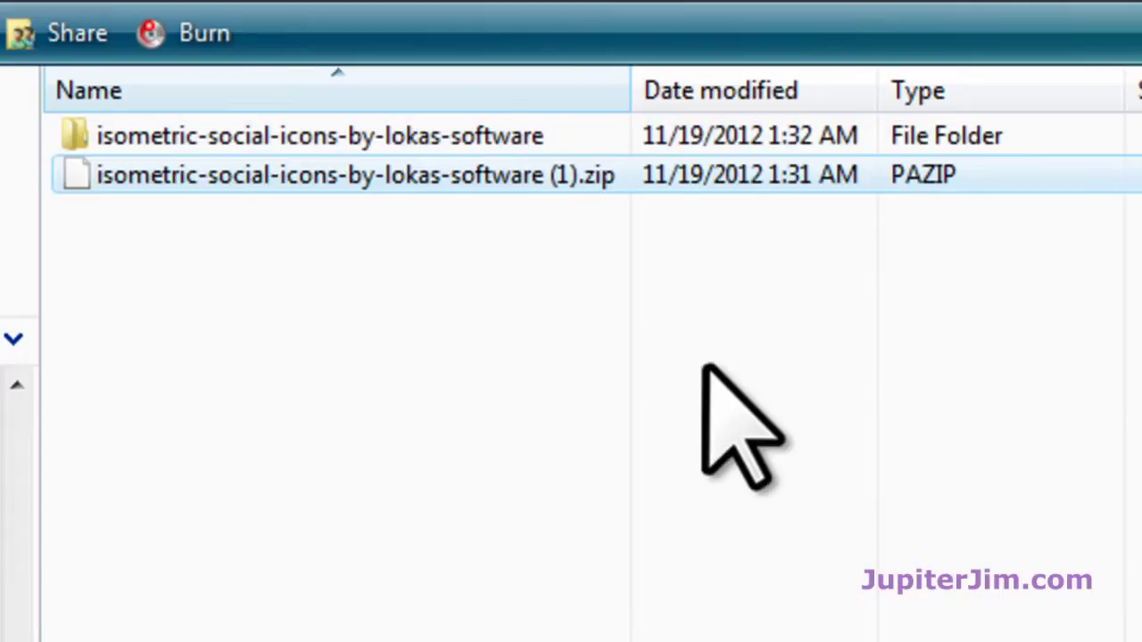
View the PNG icons in the extracted set's png/48x48 subfolder, and minimize the folder window.
double_click(76, 135)
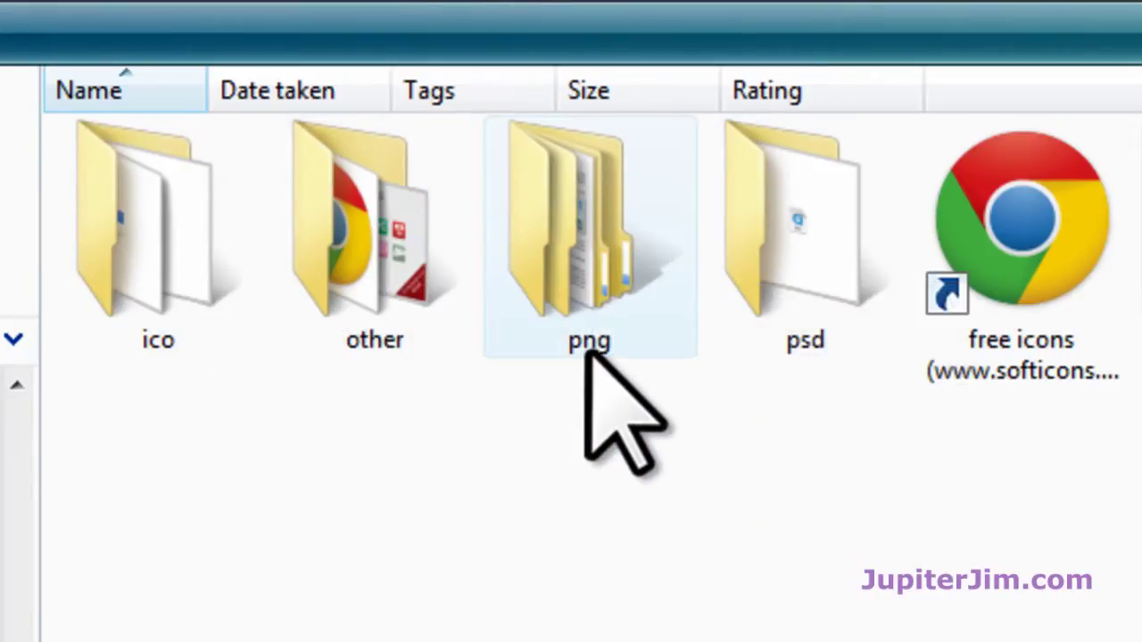
double_click(572, 217)
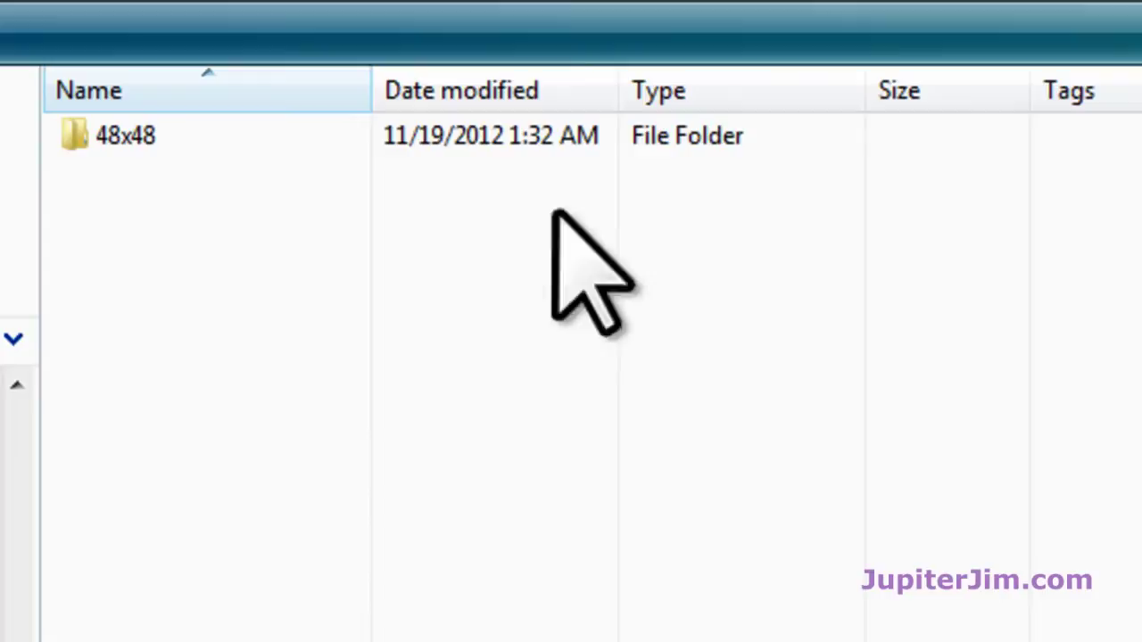
double_click(76, 132)
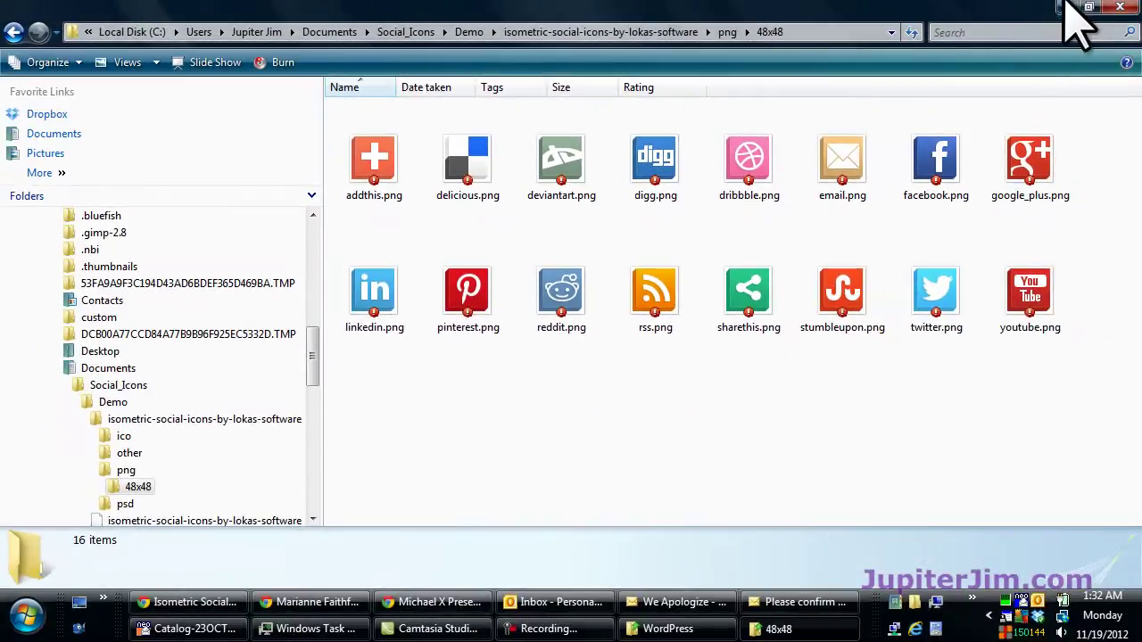
click(1068, 9)
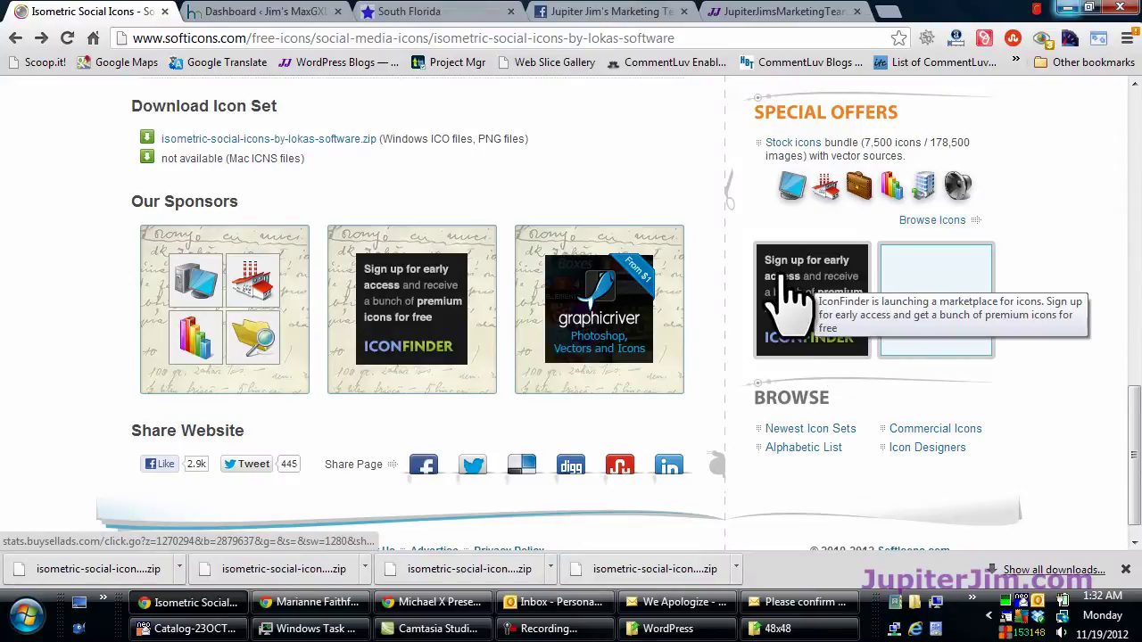
Examine the social icons in the sidebar of the South Florida category page on jimsmaxgxlteam.com.
click(446, 10)
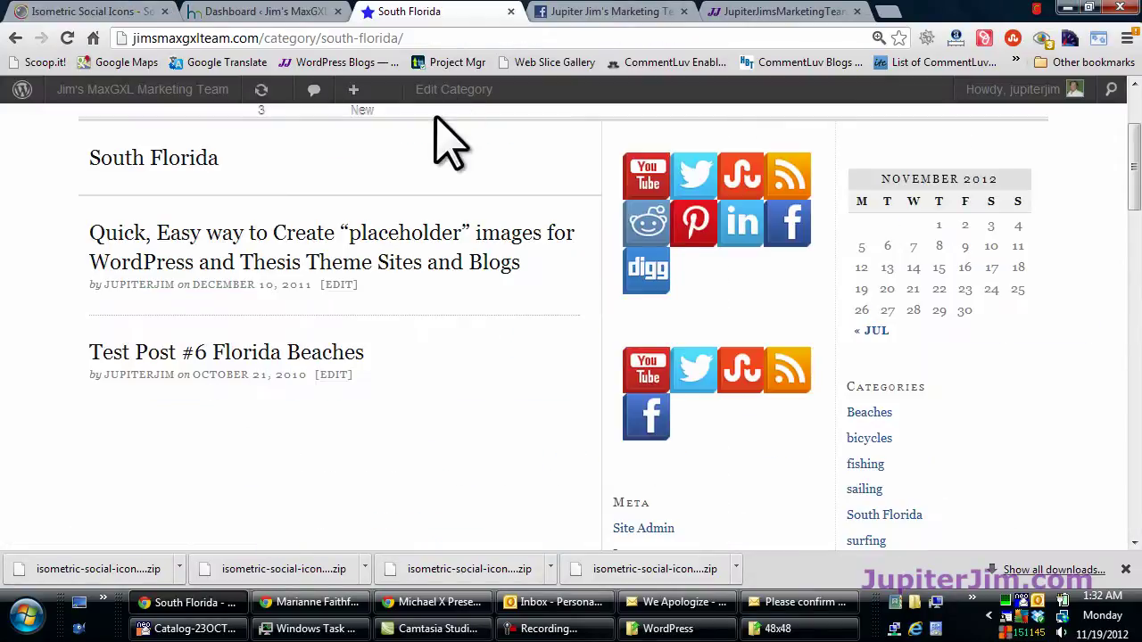
scroll(489, 311, up, 2)
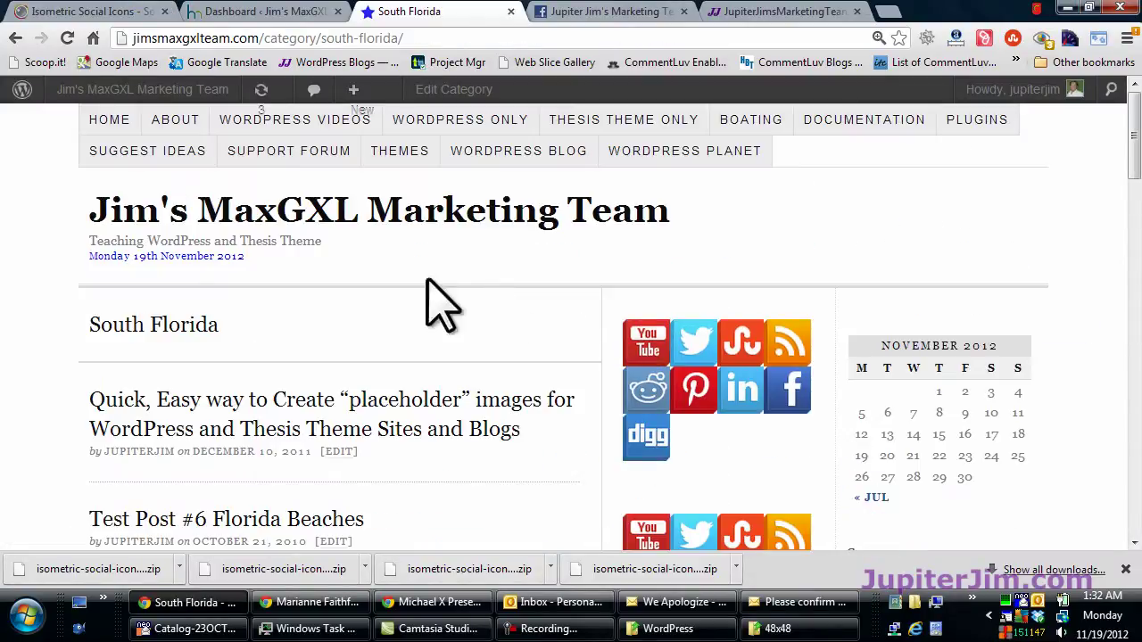
scroll(556, 479, down, 2)
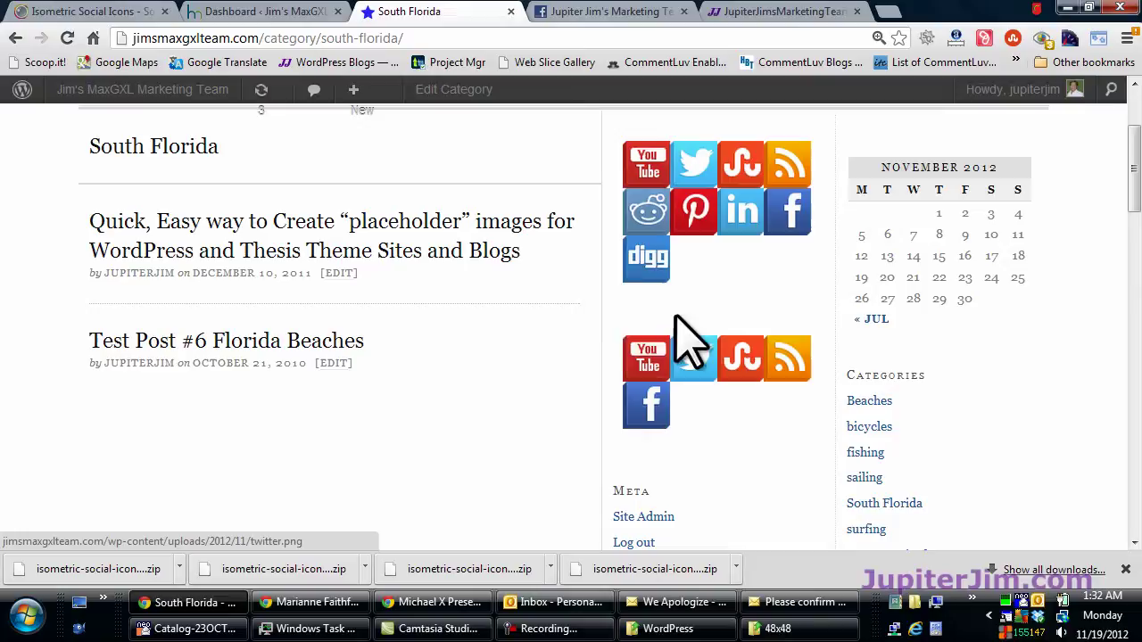
scroll(600, 348, up, 1)
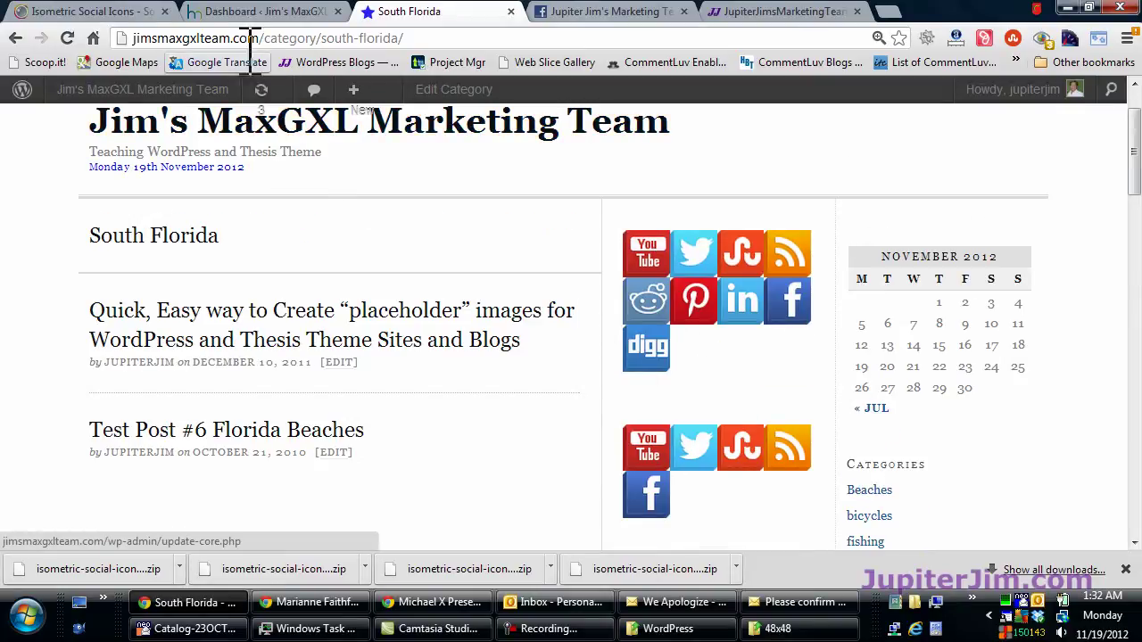
Search the WordPress plugin directory for "Black Studio Widget" and check the Black Studio TinyMCE Widget entry.
click(237, 16)
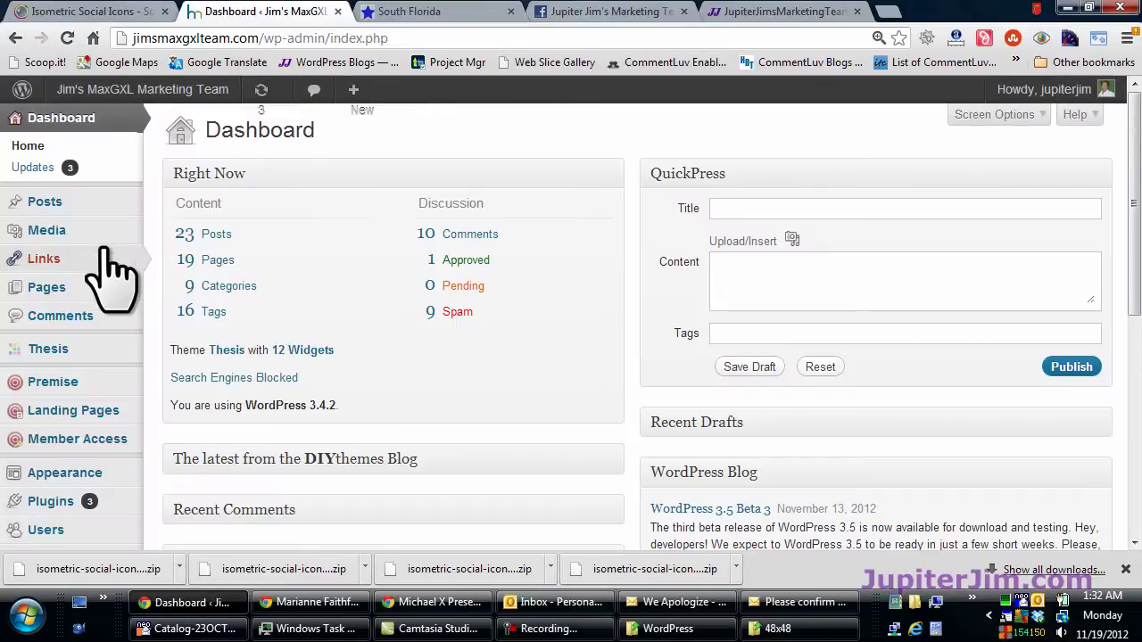
mouse_move(109, 391)
scroll(111, 392, down, 2)
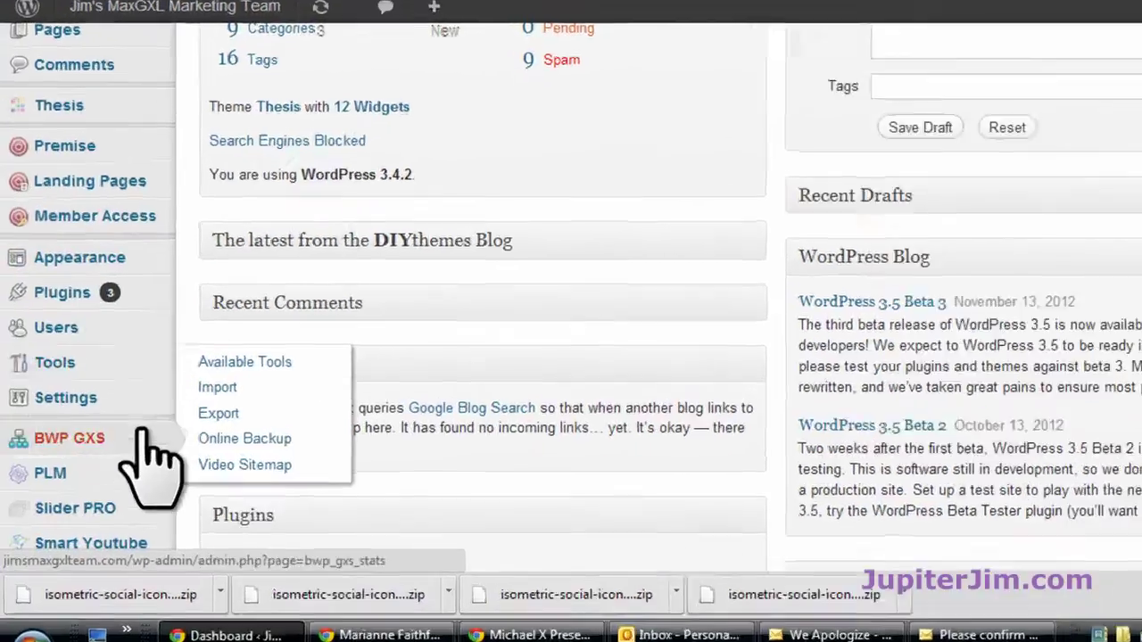
mouse_move(120, 431)
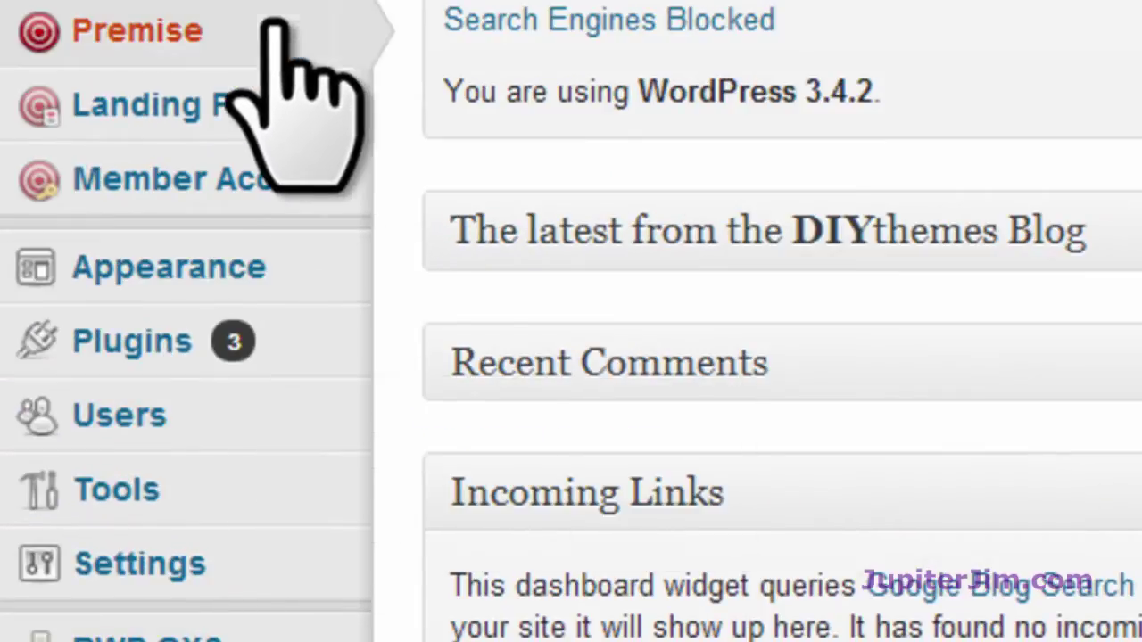
mouse_move(318, 325)
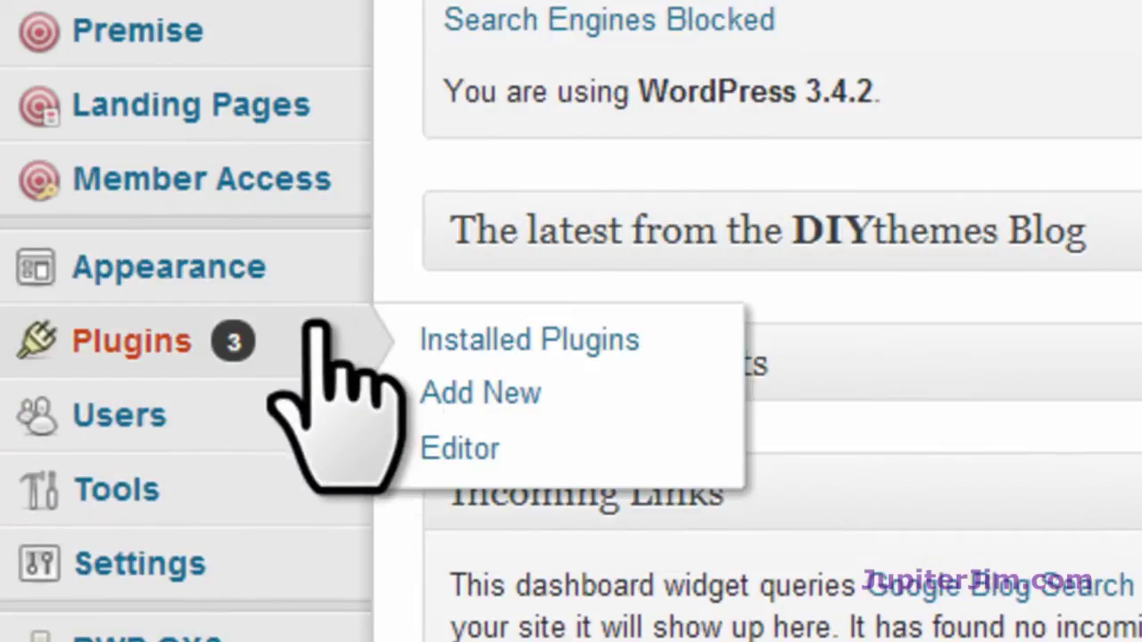
click(539, 402)
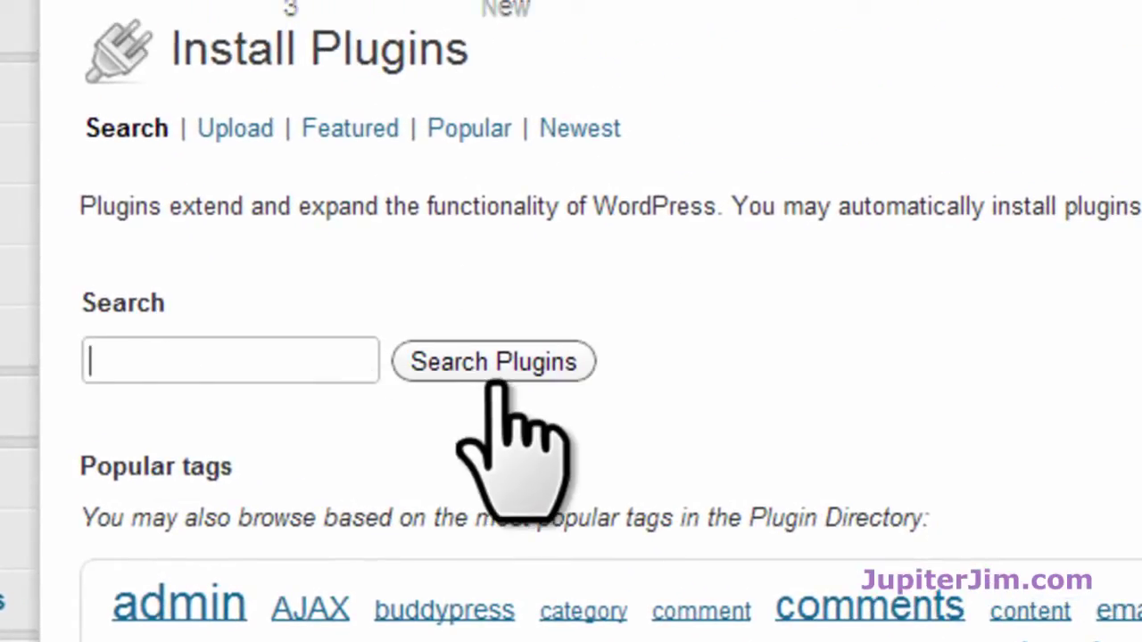
text(B)
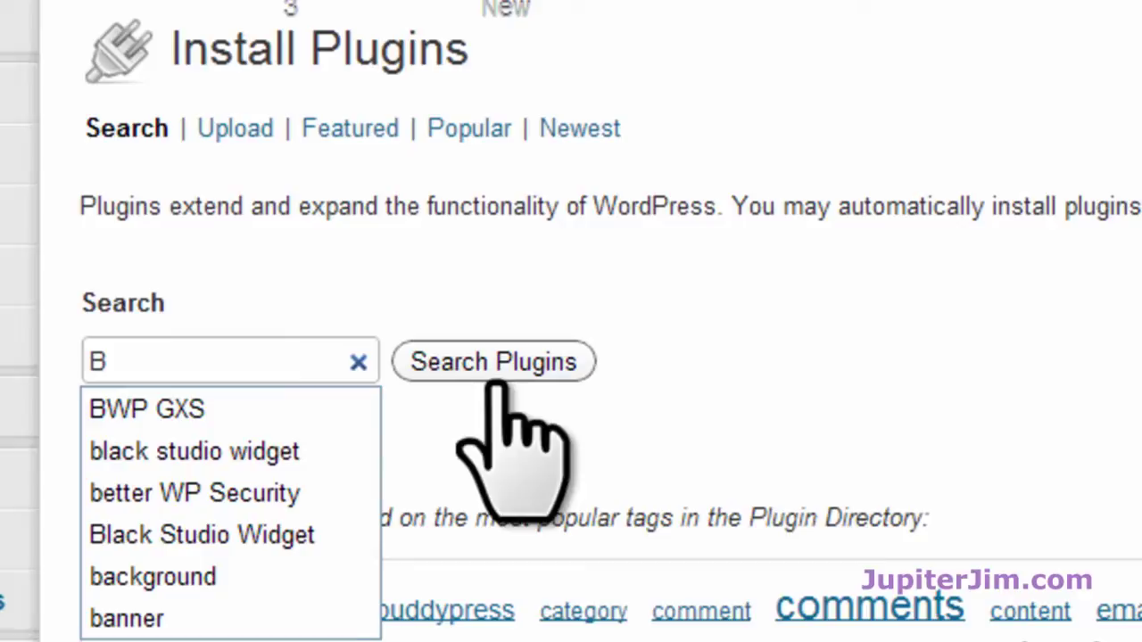
click(280, 538)
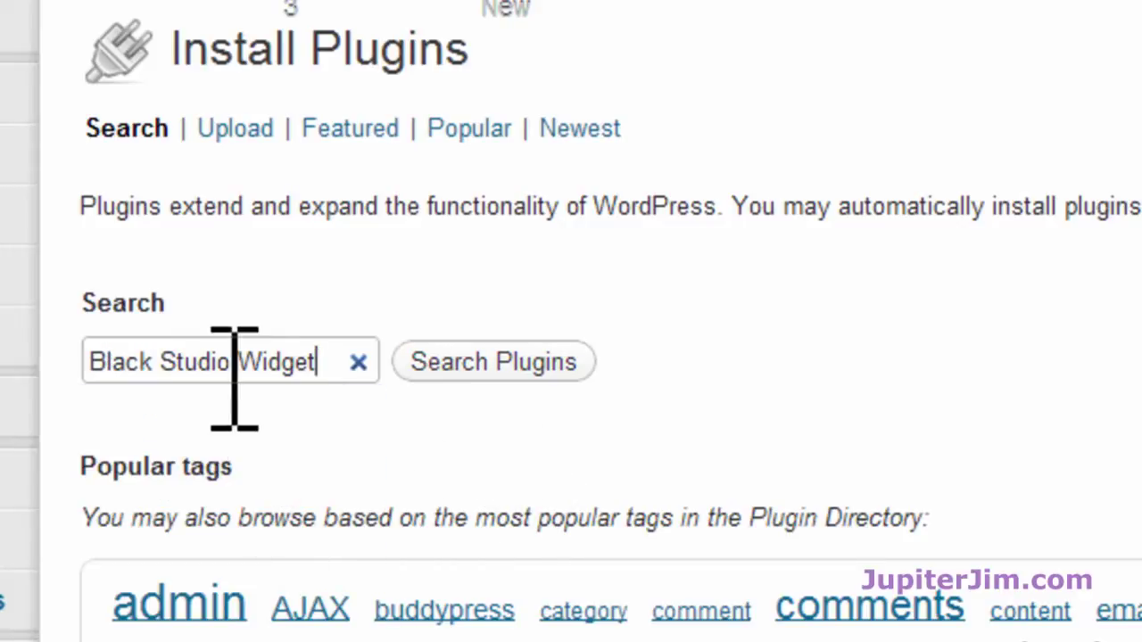
click(518, 373)
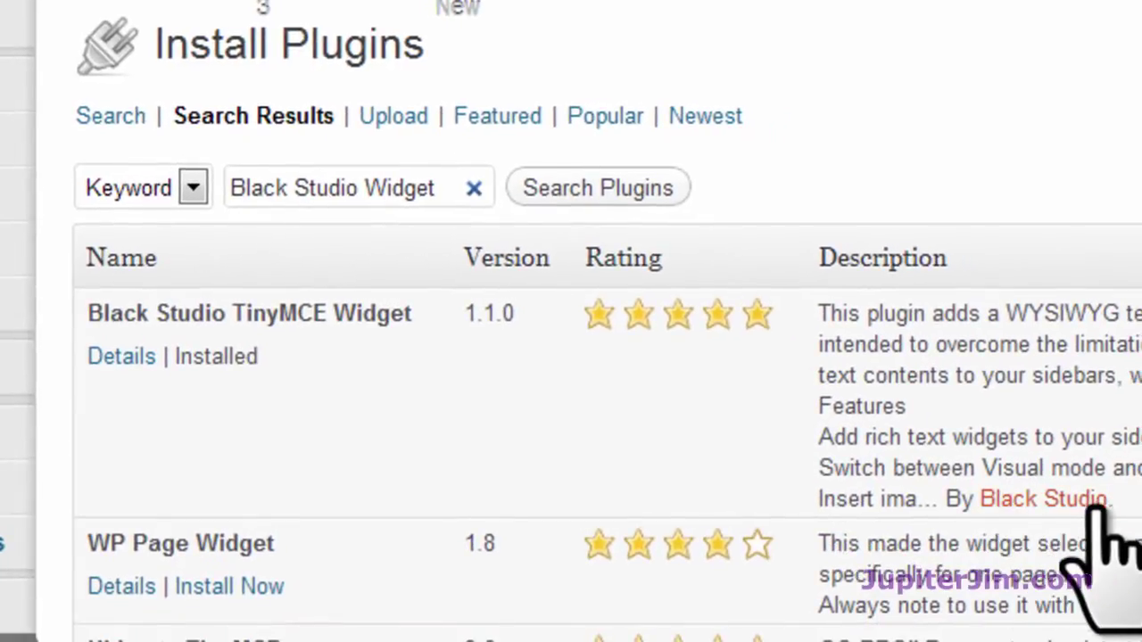
mouse_move(760, 312)
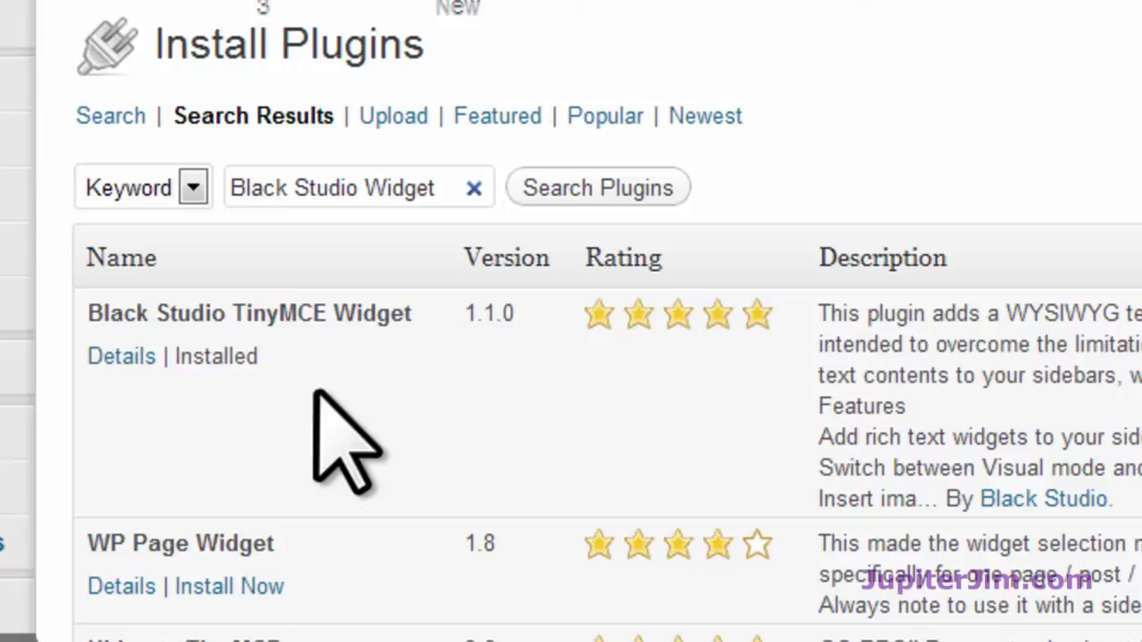
mouse_move(214, 353)
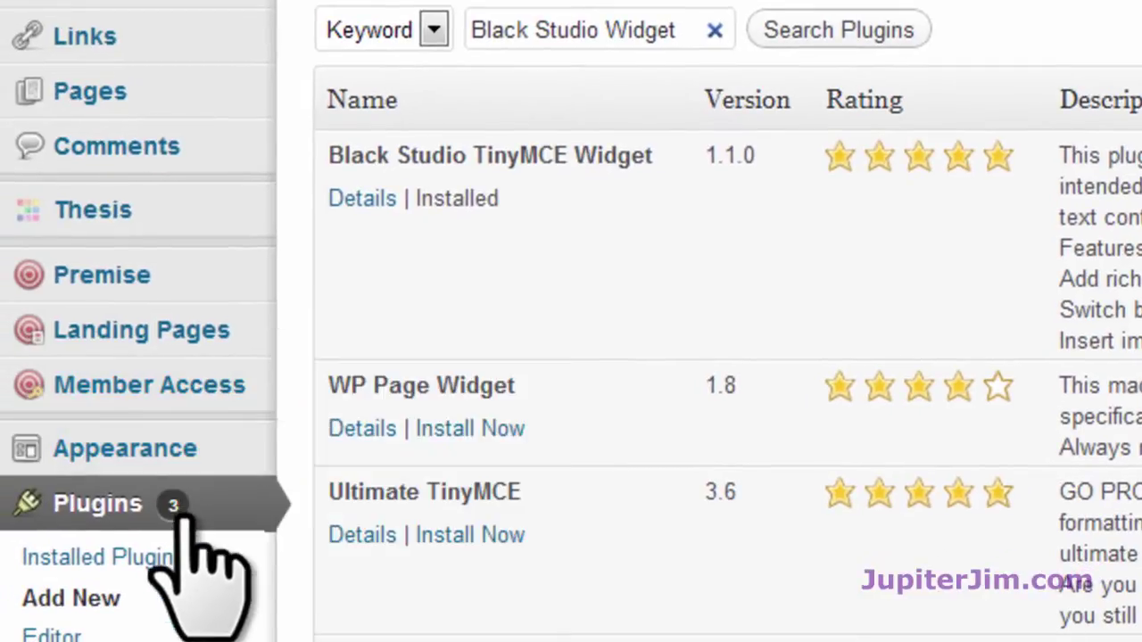
Add a Black Studio TinyMCE widget at the beginning of Sidebar 1 on the site's Widgets page.
mouse_move(228, 468)
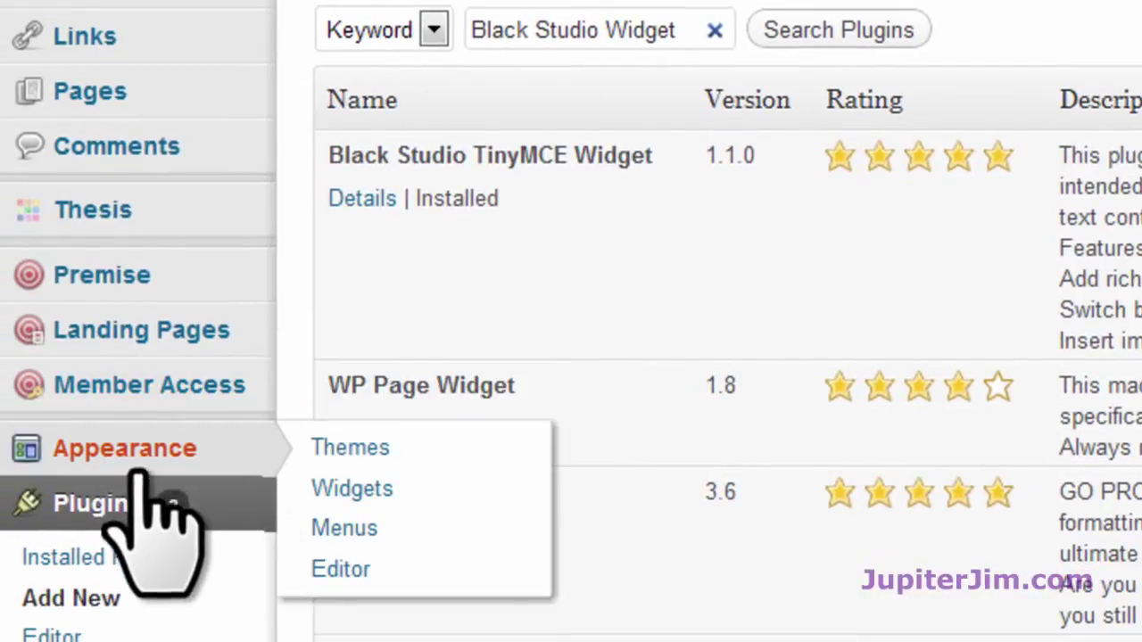
click(361, 489)
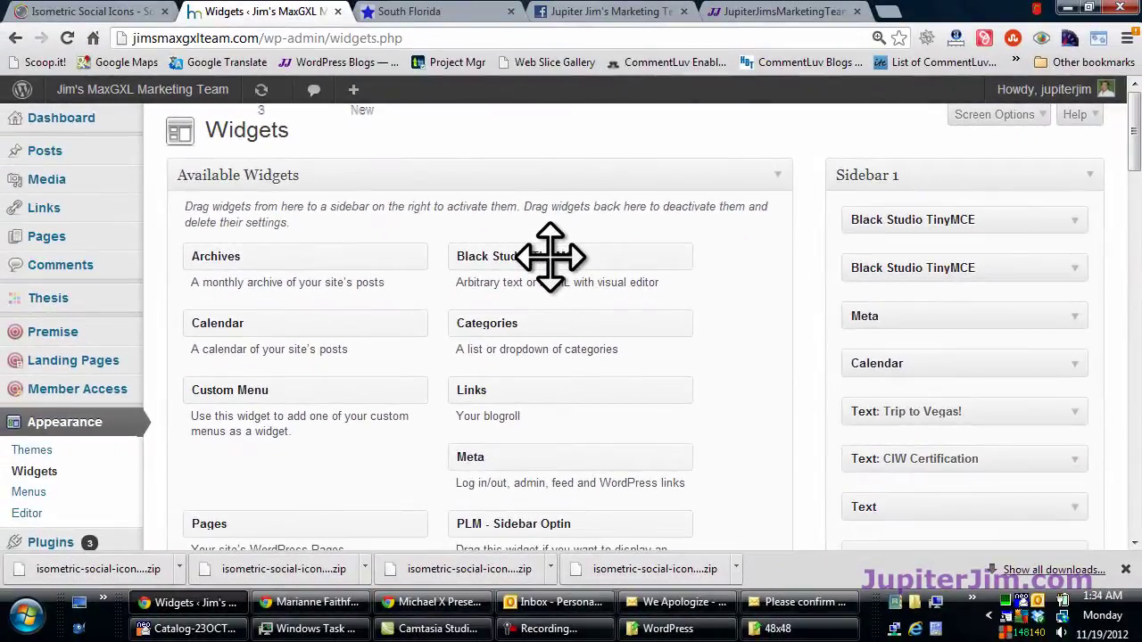
drag(550, 256, 948, 217)
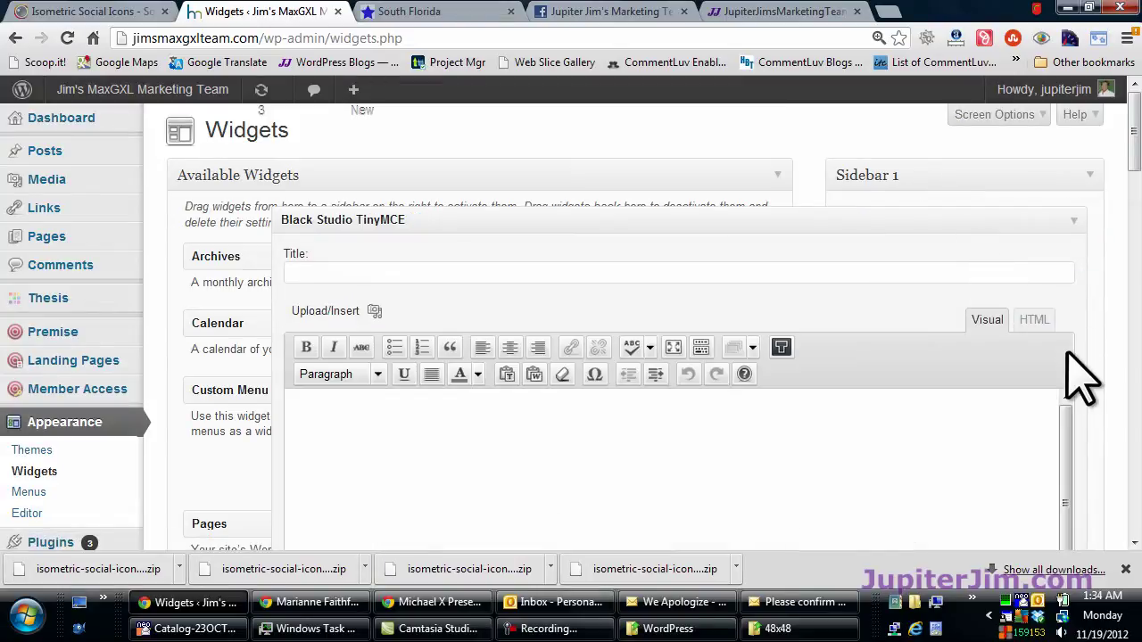
Upload addthis.png from the icon set's png/48x48 folder and insert it into the new widget at full size with no alignment.
scroll(1093, 411, down, 4)
scroll(1096, 415, up, 3)
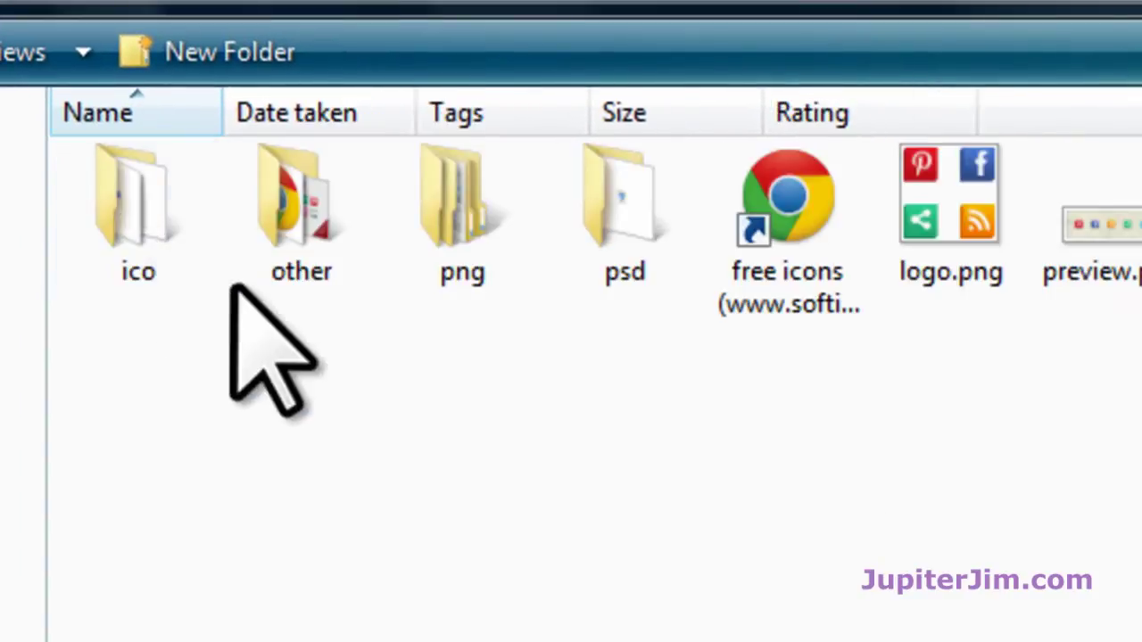
double_click(454, 183)
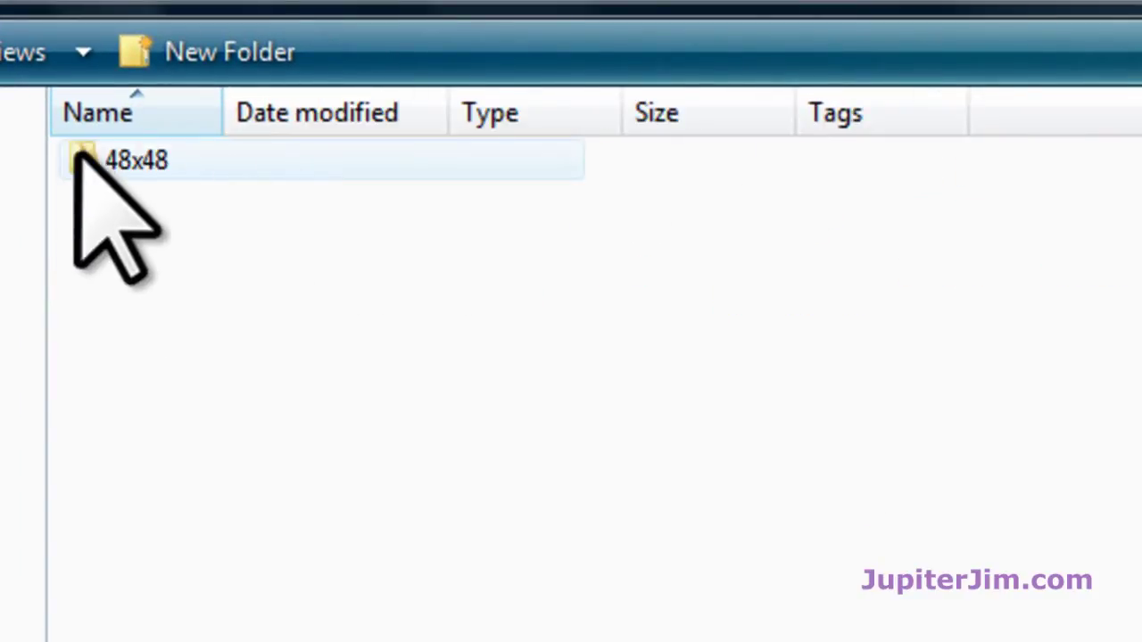
double_click(76, 154)
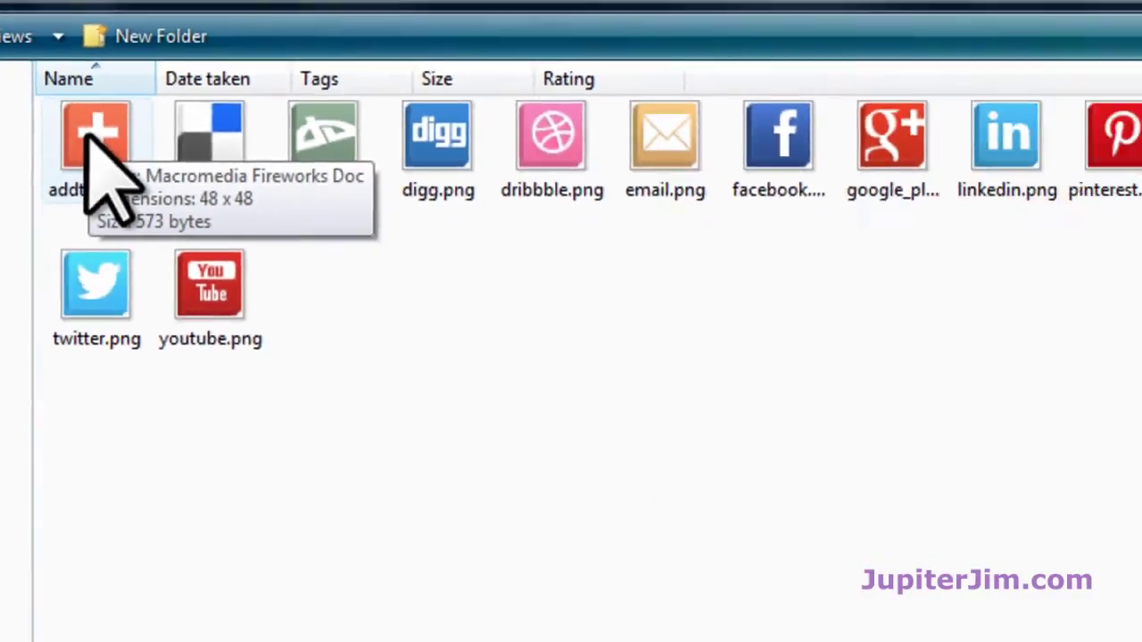
double_click(88, 133)
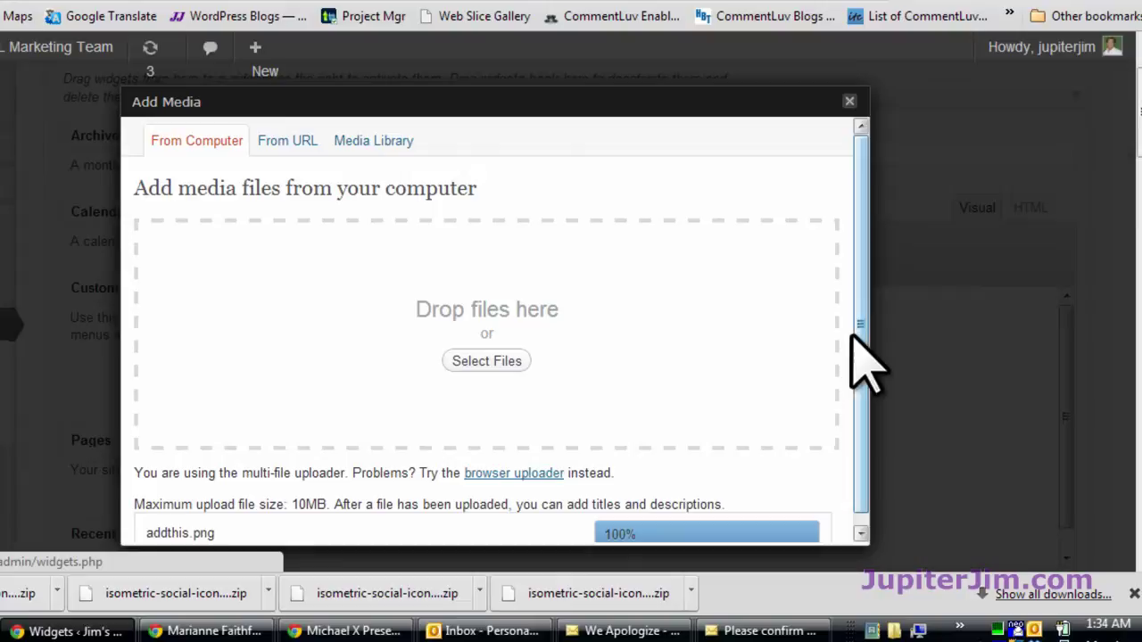
drag(859, 325, 860, 416)
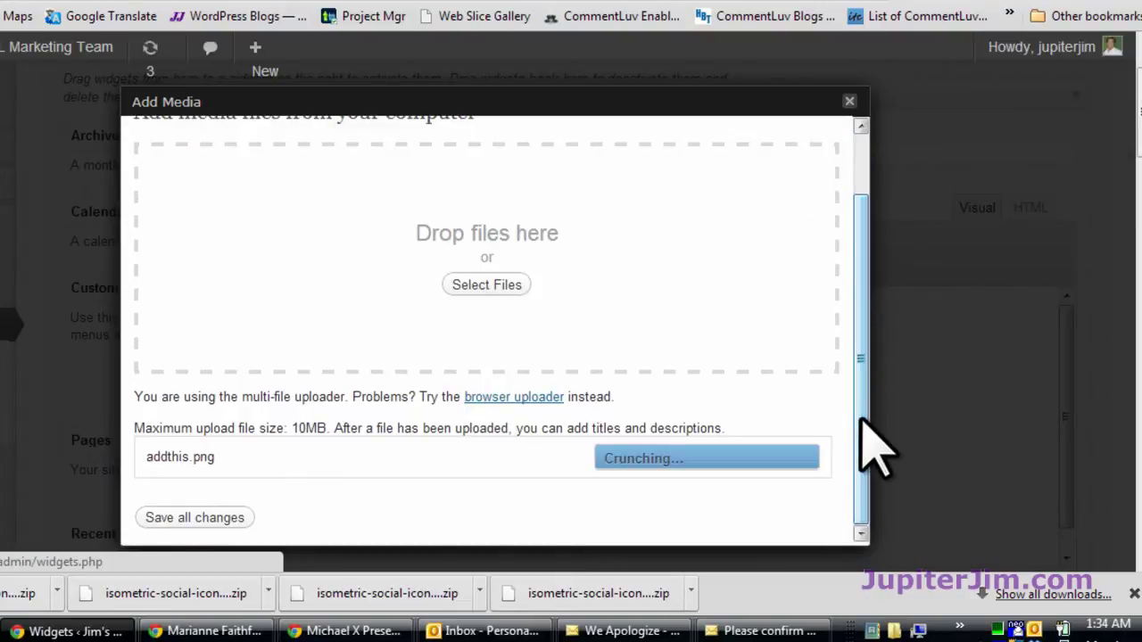
drag(862, 301, 883, 454)
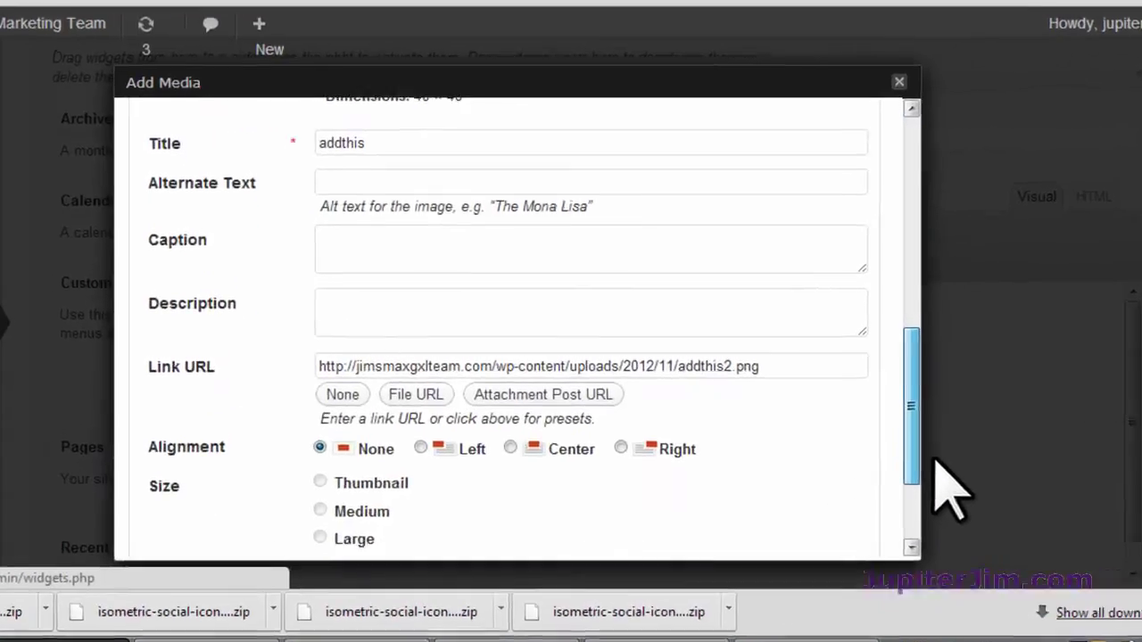
drag(946, 486, 946, 535)
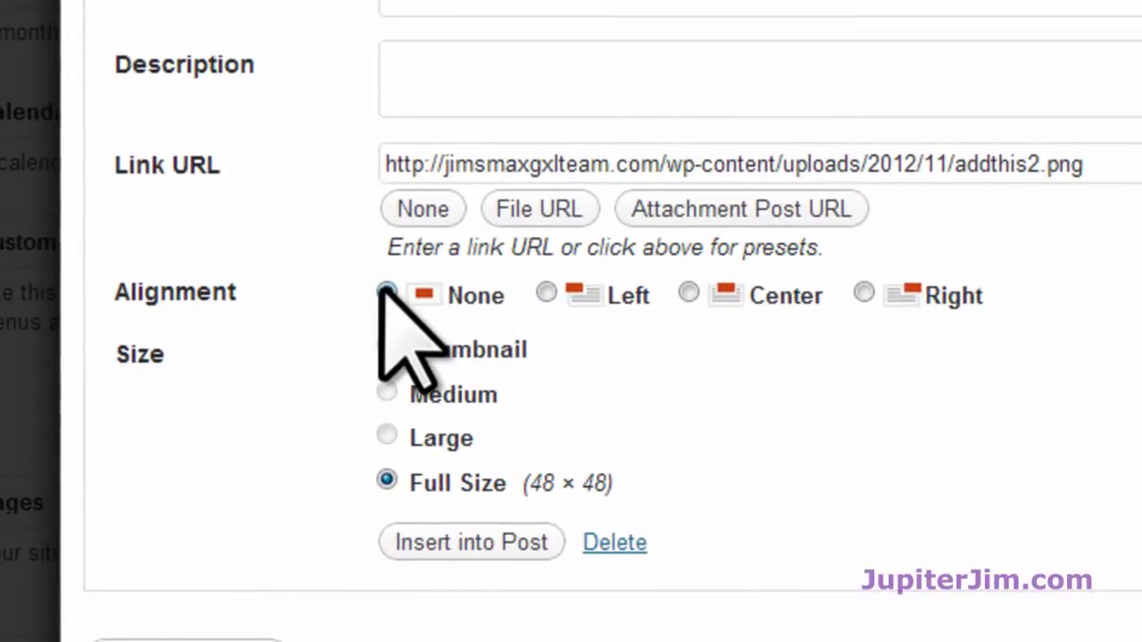
click(470, 540)
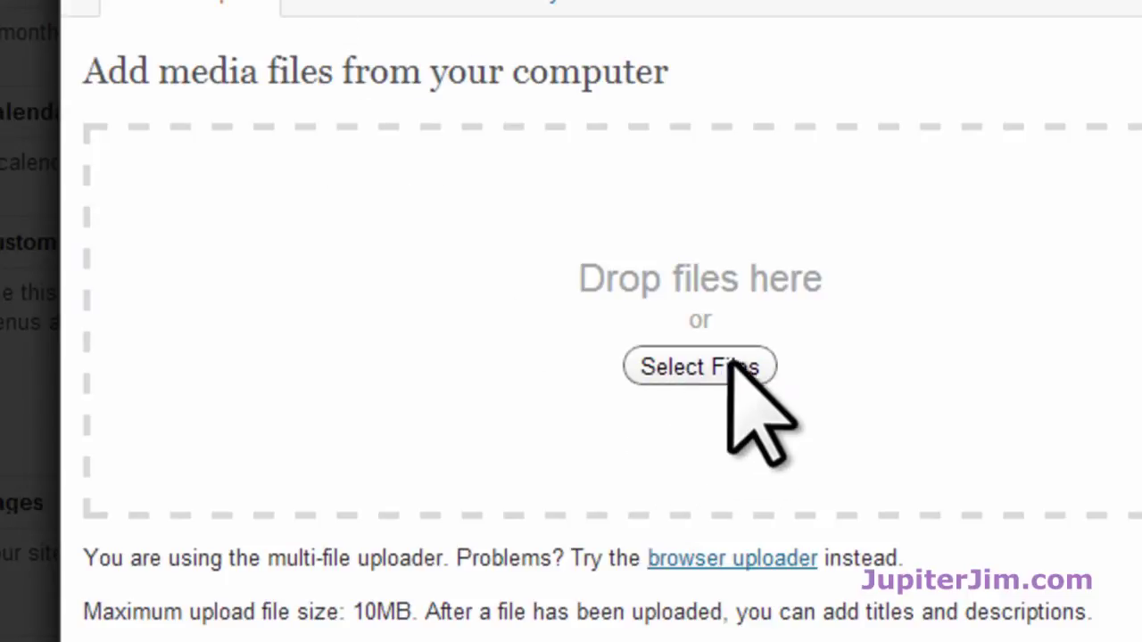
Upload facebook.png from the 48x48 folder and insert it full size beside the AddThis icon in the widget.
click(732, 361)
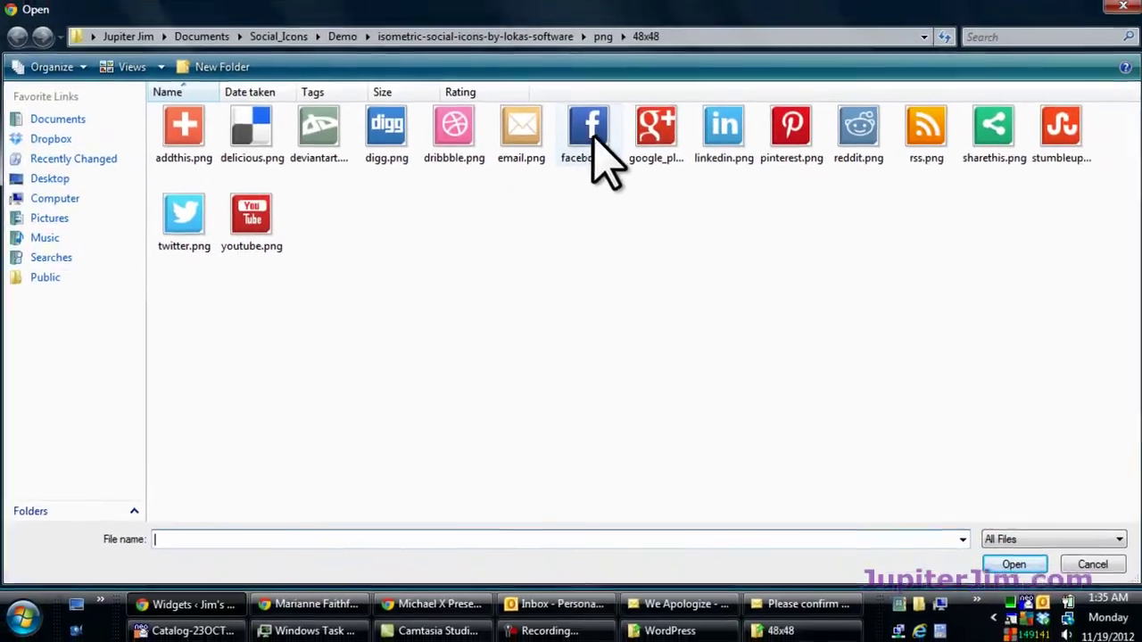
double_click(694, 13)
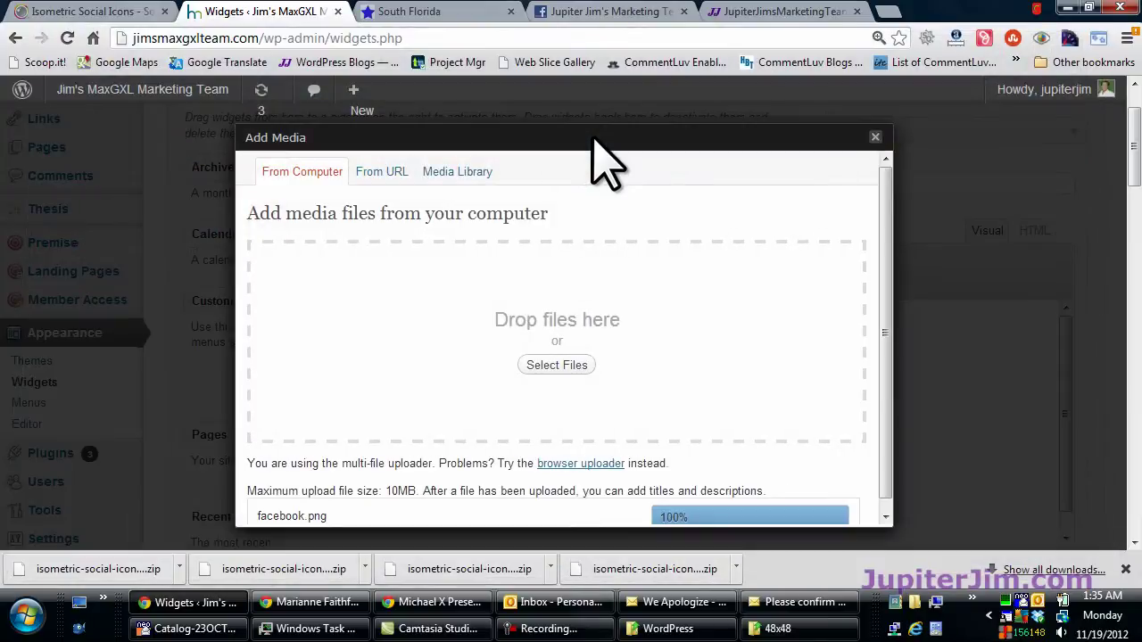
drag(885, 249, 872, 464)
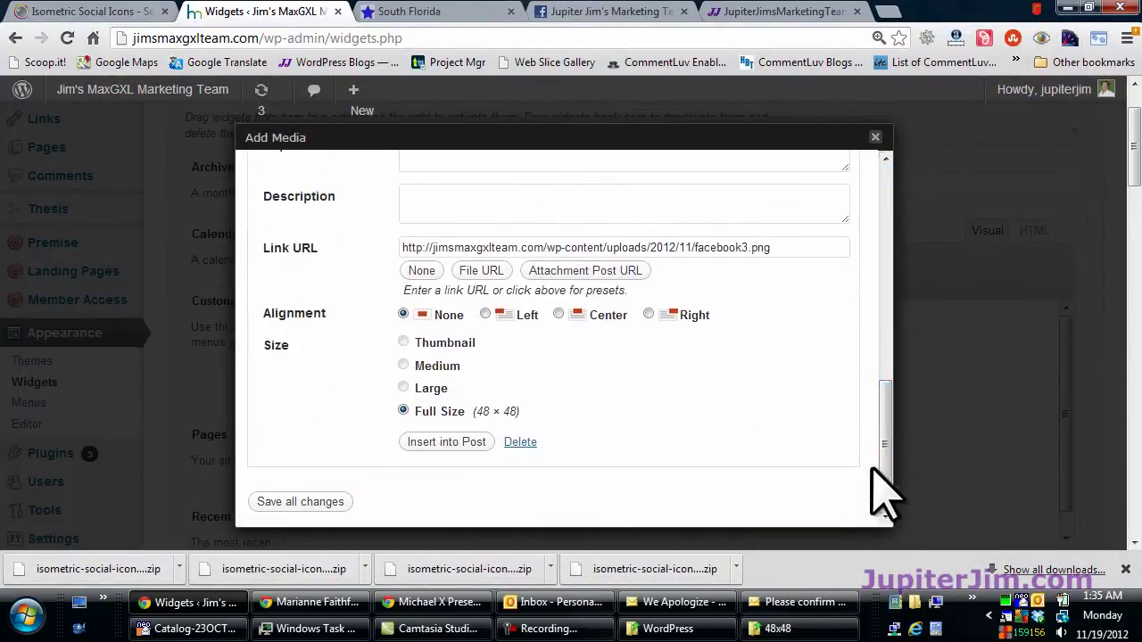
click(429, 439)
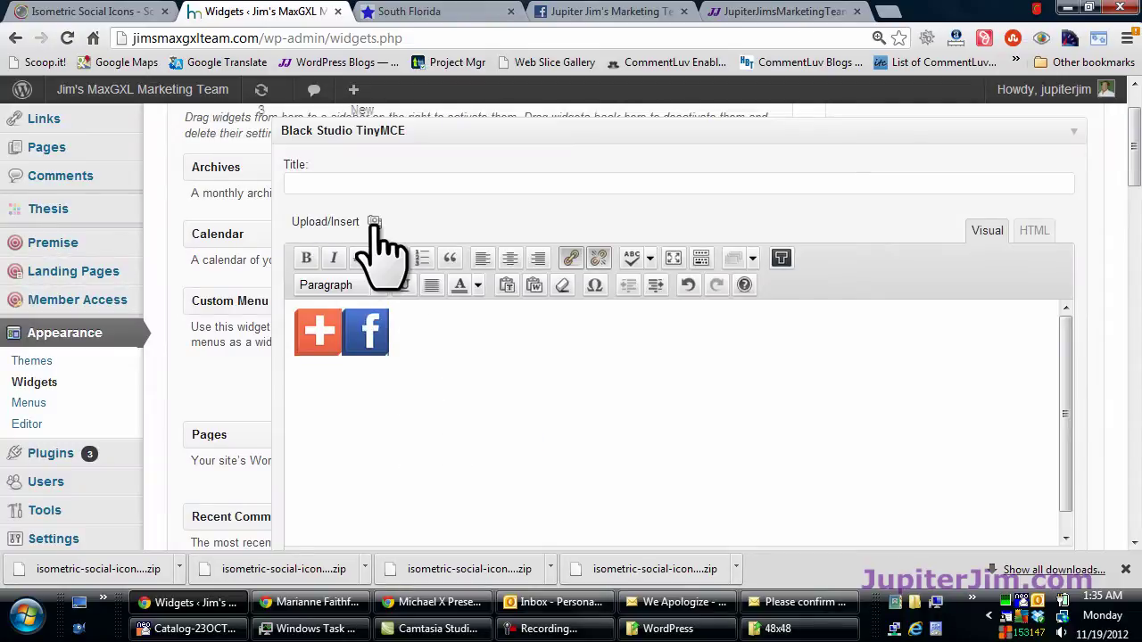
Upload google_plus.png from the 48x48 folder and insert it full size after the Facebook icon in the widget.
click(375, 222)
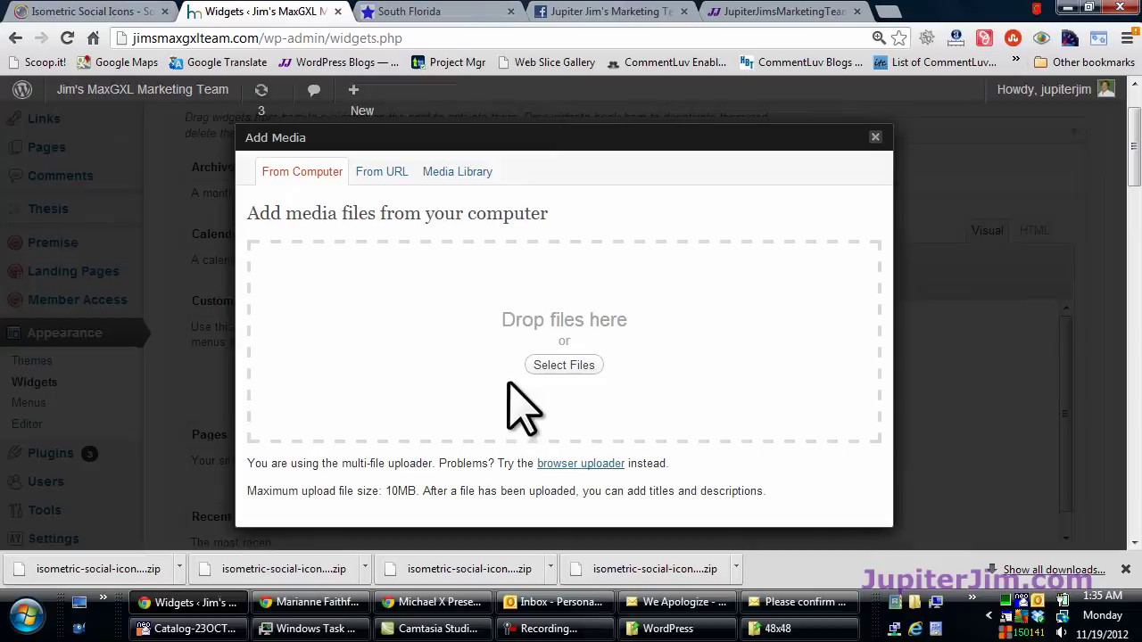
click(578, 366)
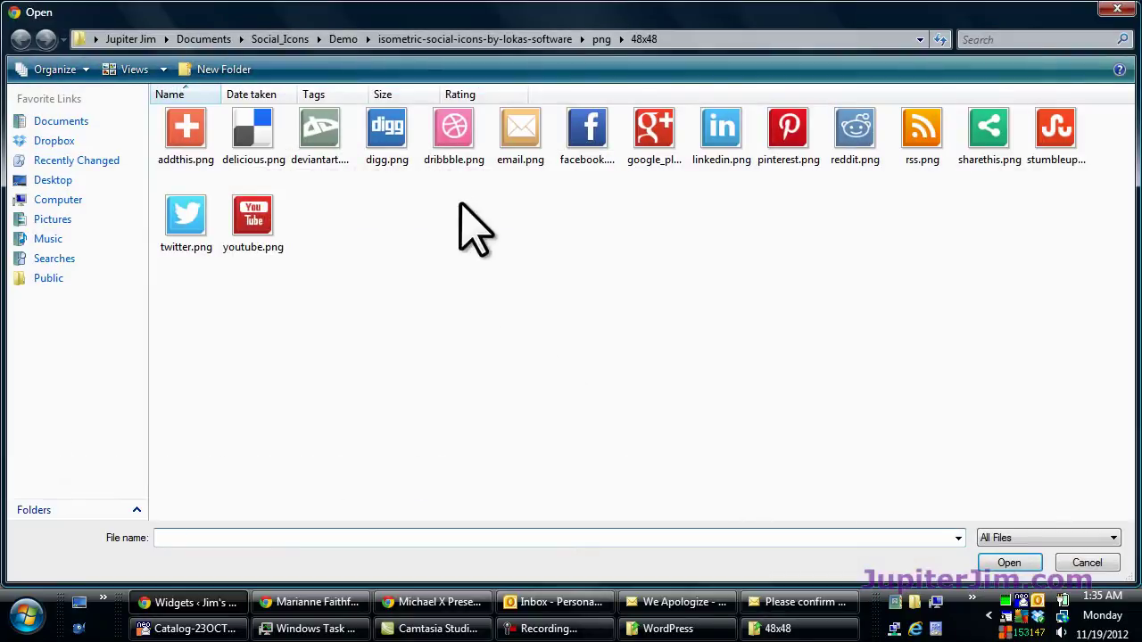
double_click(650, 134)
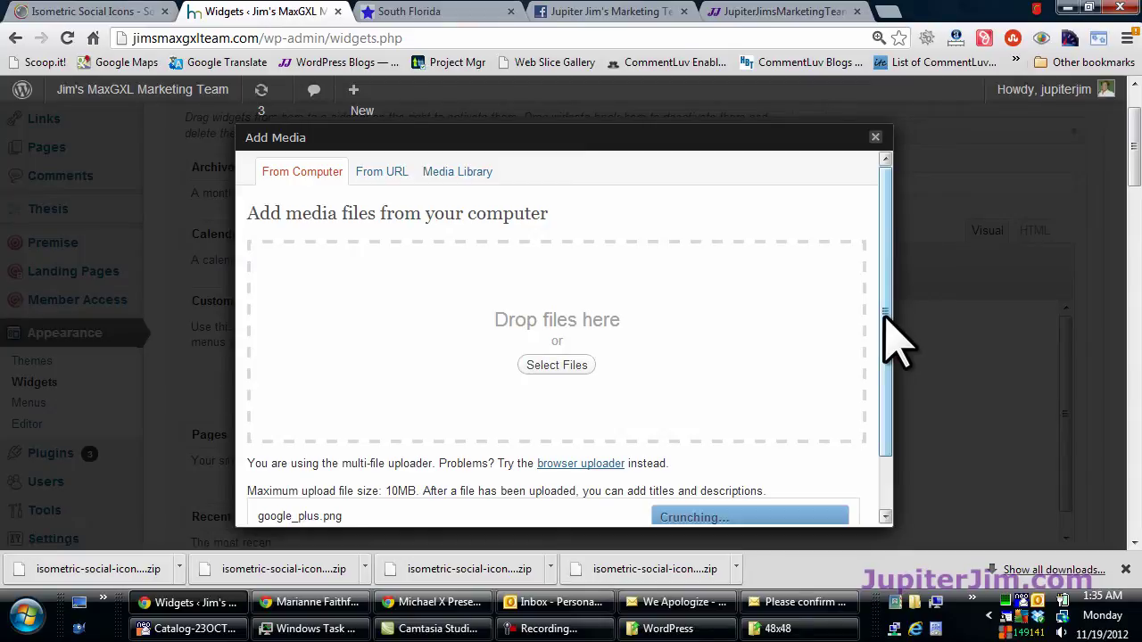
drag(886, 317, 898, 502)
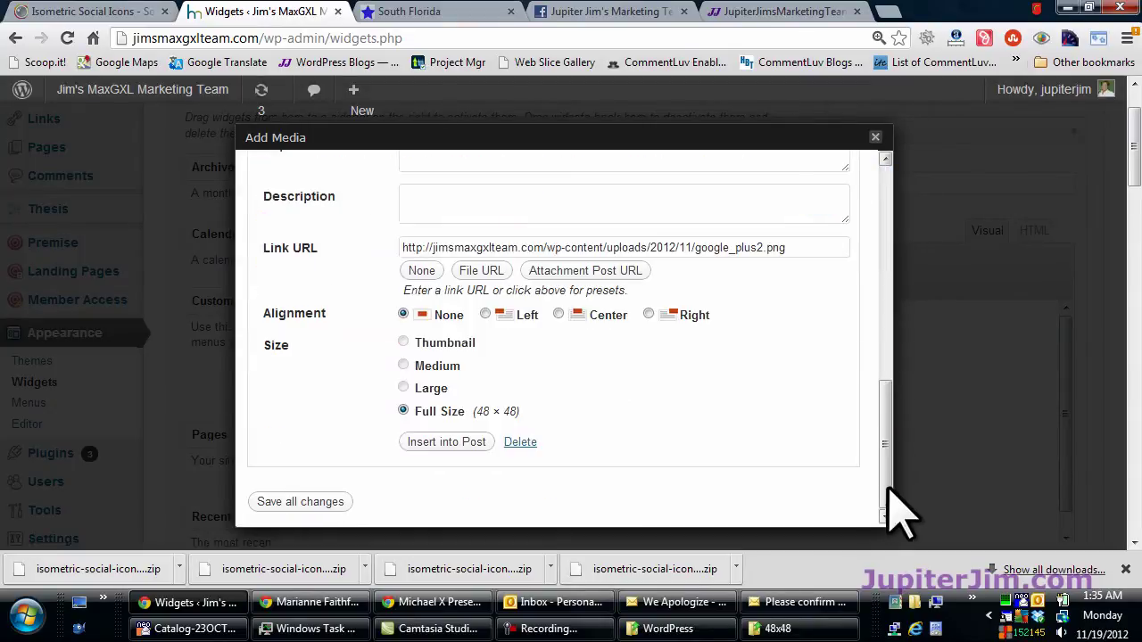
click(474, 442)
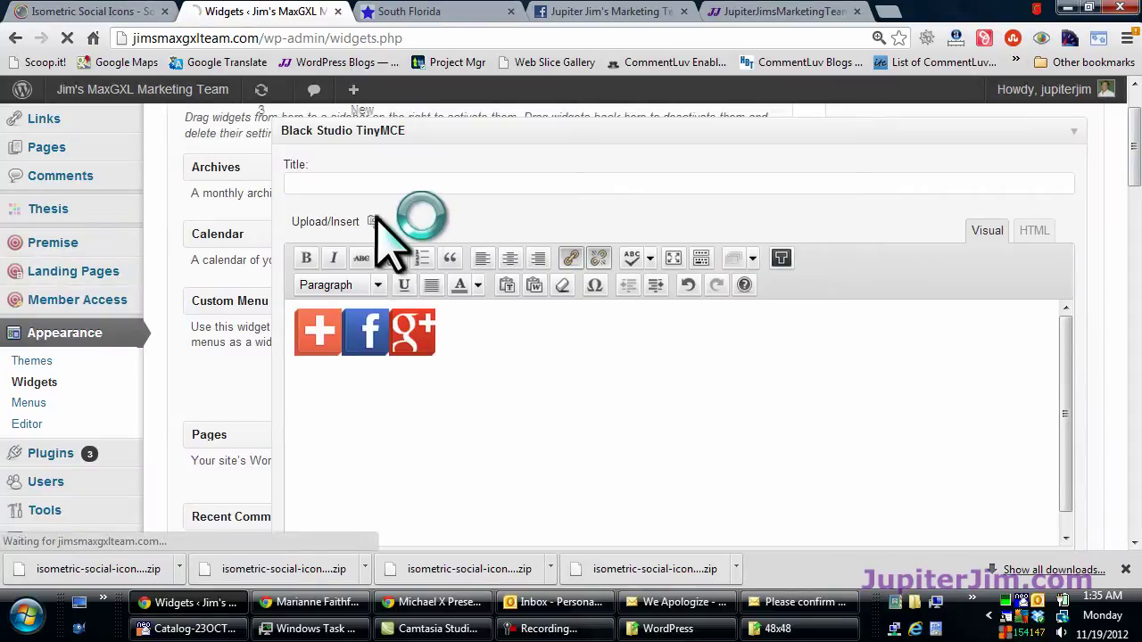
Upload linkedin.png from the 48x48 folder and insert it full size after the Google+ icon in the widget.
click(373, 222)
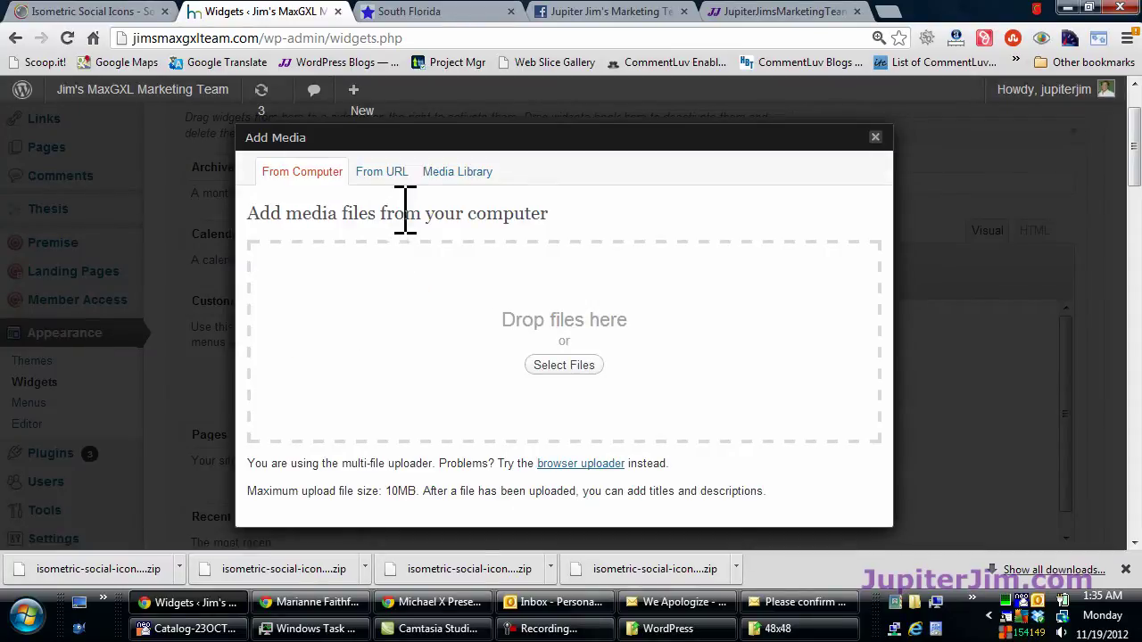
click(572, 373)
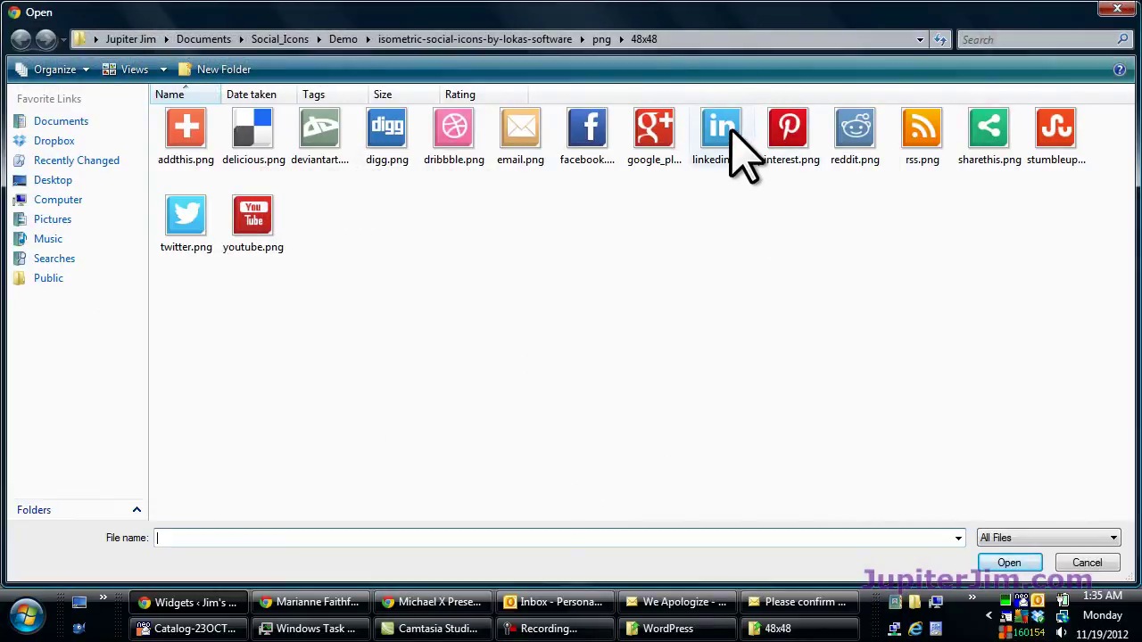
double_click(726, 140)
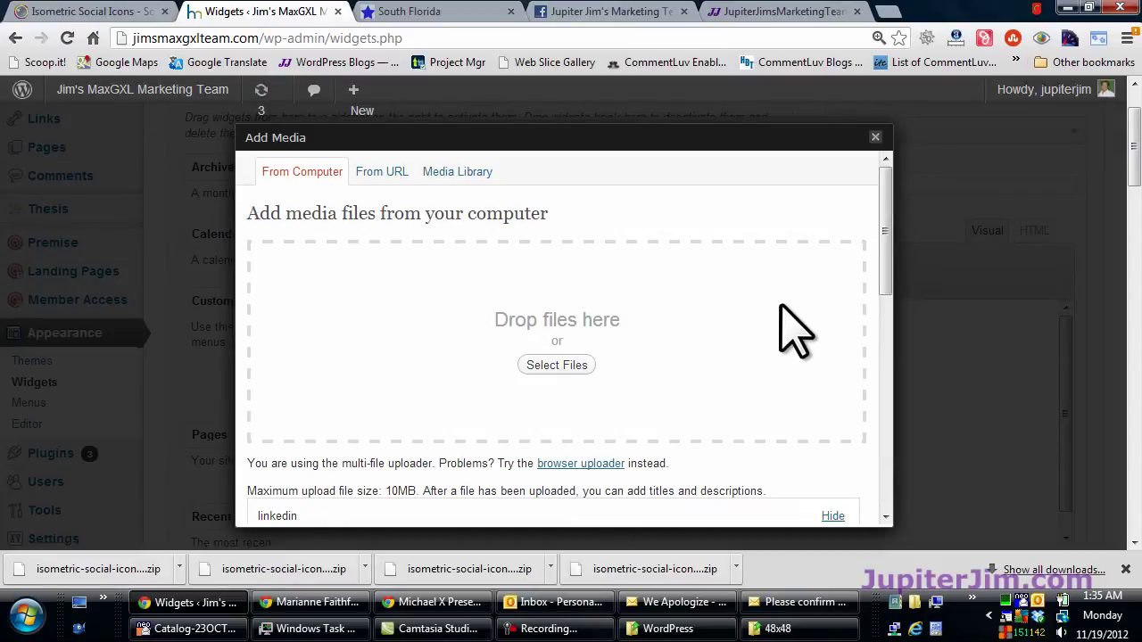
scroll(785, 330, down, 10)
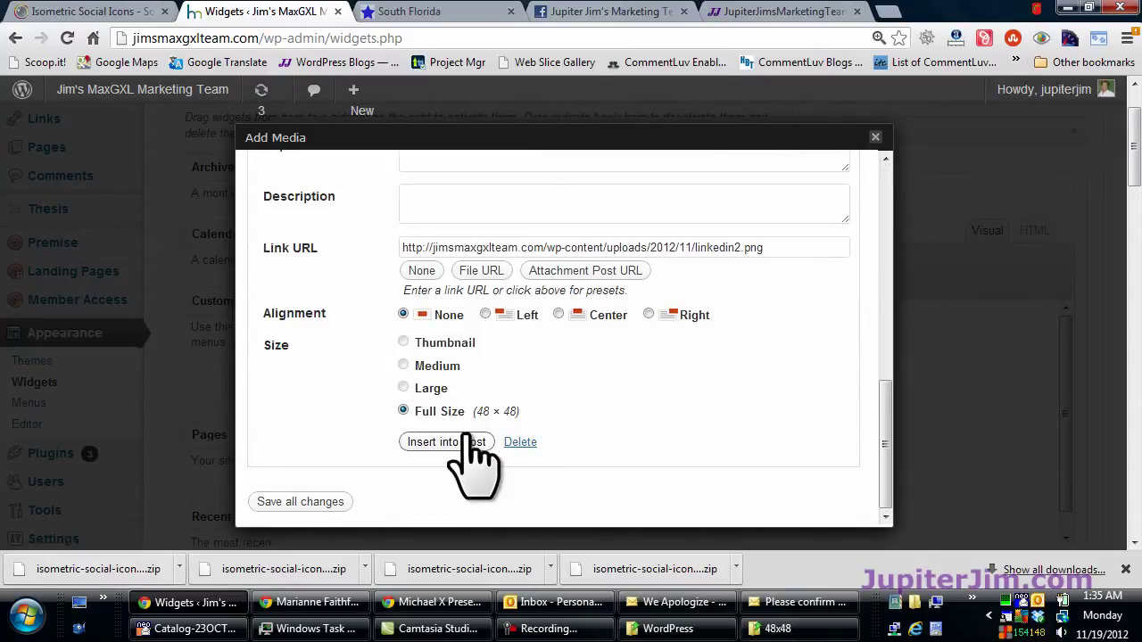
click(455, 443)
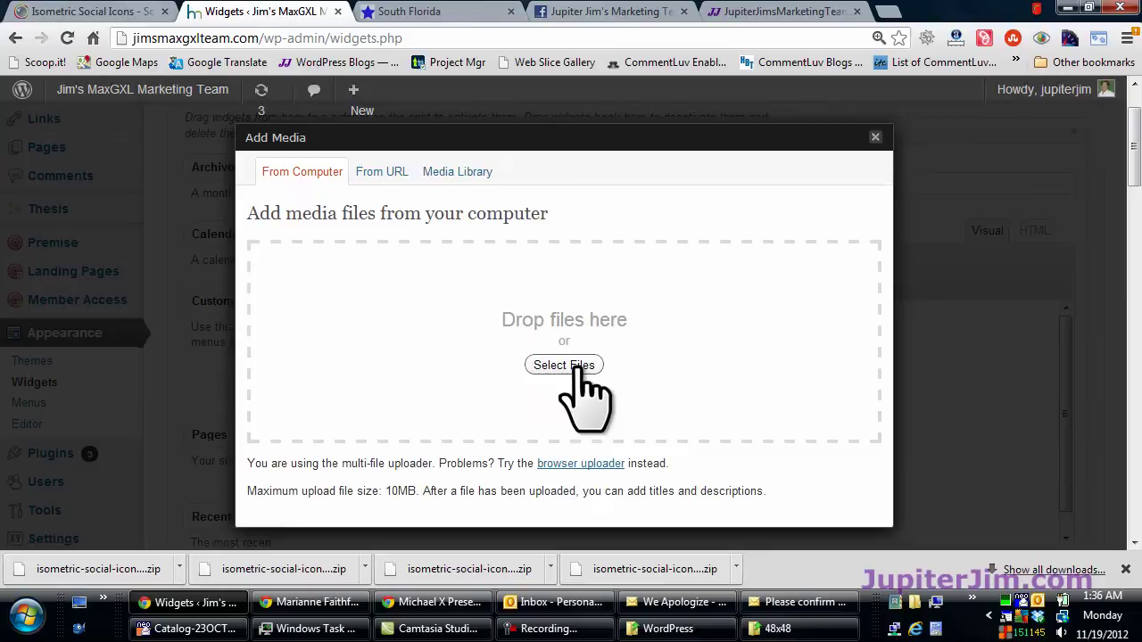
Upload twitter.png from the 48x48 folder and insert it full size after the LinkedIn icon in the widget.
click(577, 367)
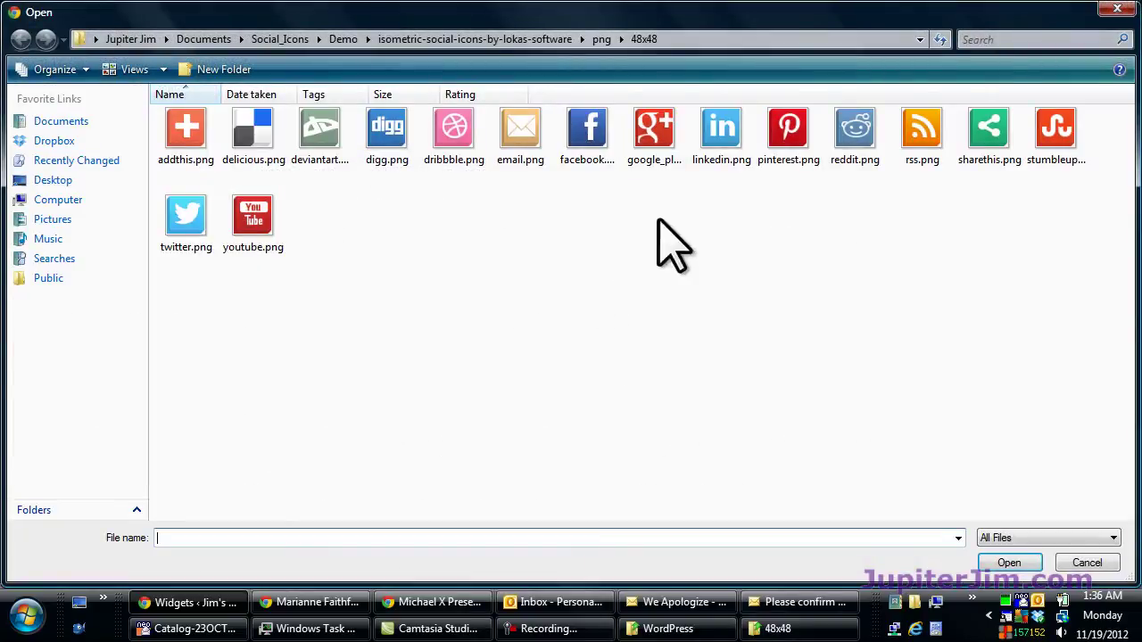
double_click(184, 227)
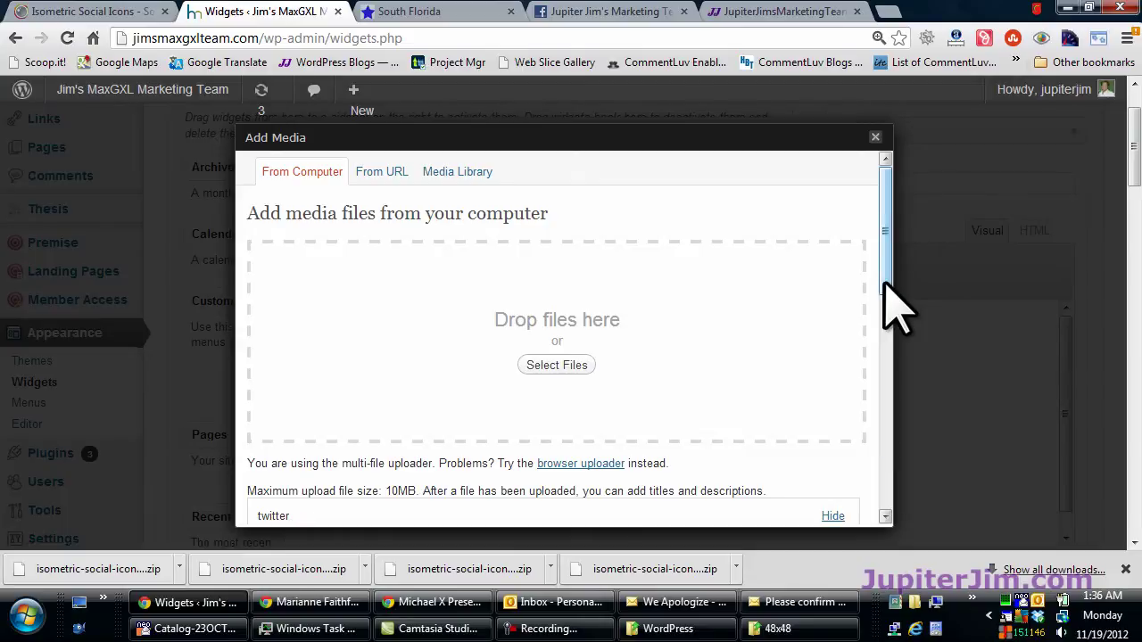
drag(892, 240, 888, 522)
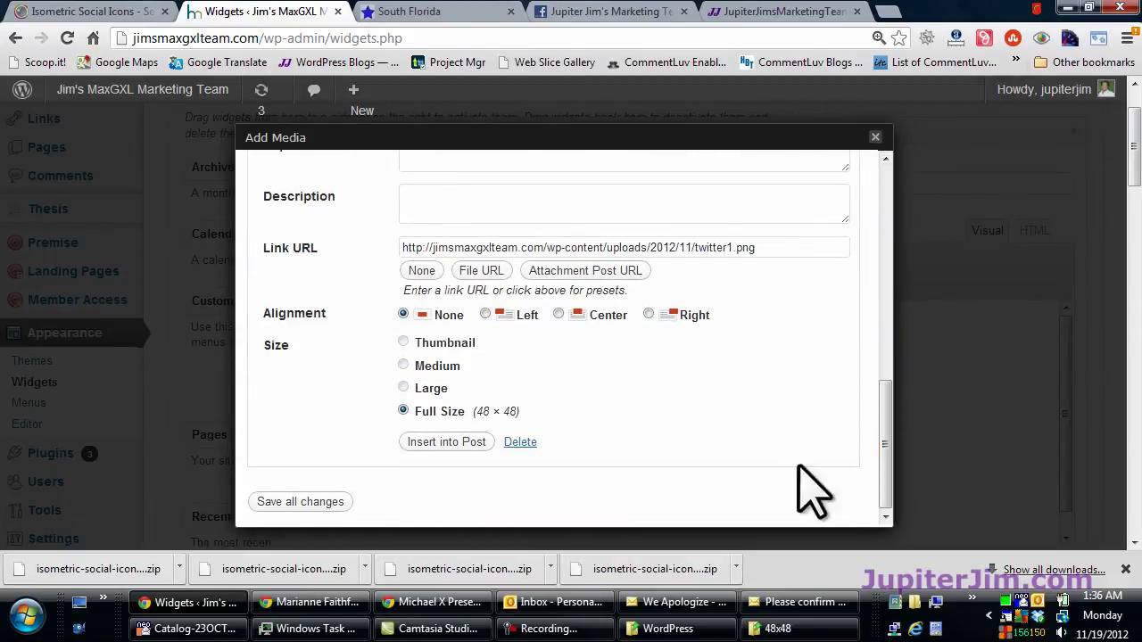
click(446, 444)
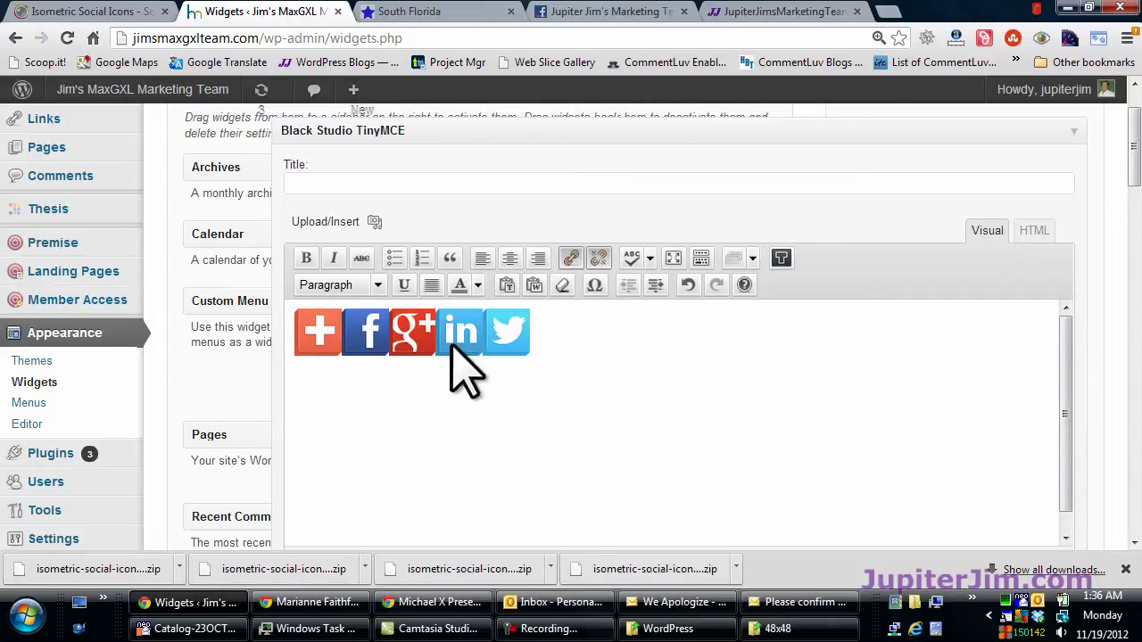
Save the widget and reload the South Florida category page to check how the icons are laid out.
scroll(1131, 201, down, 3)
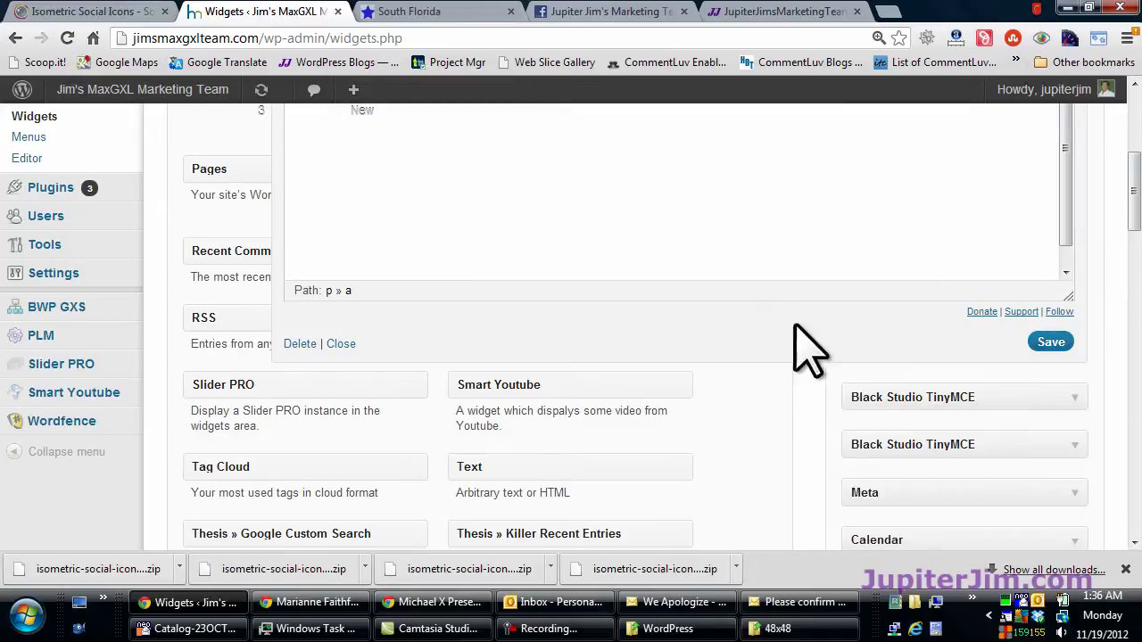
click(1050, 344)
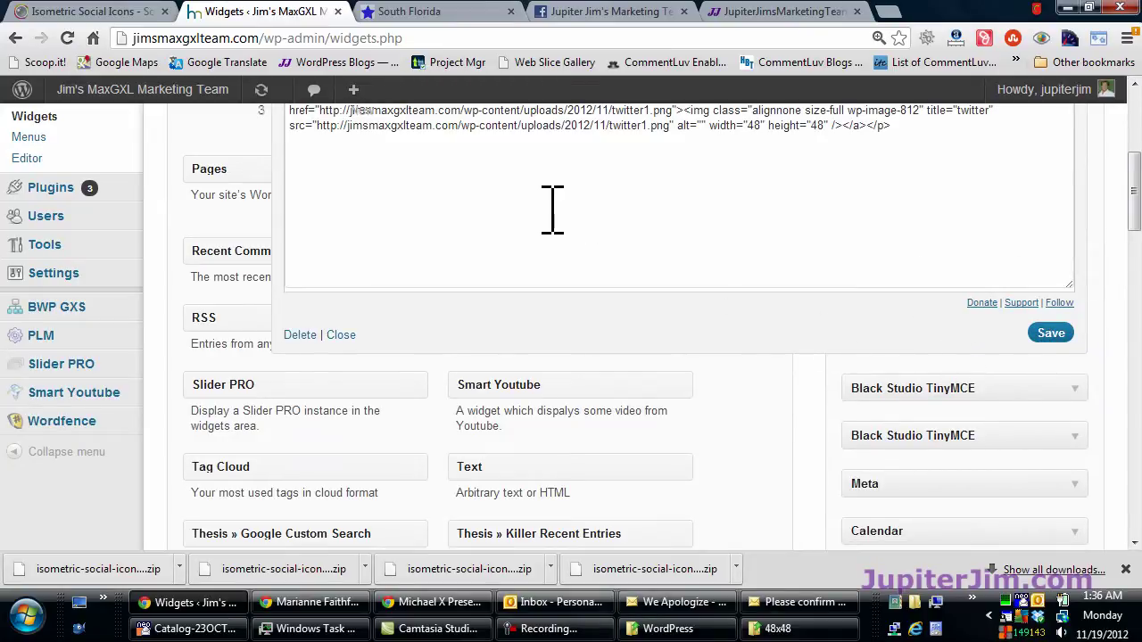
click(431, 13)
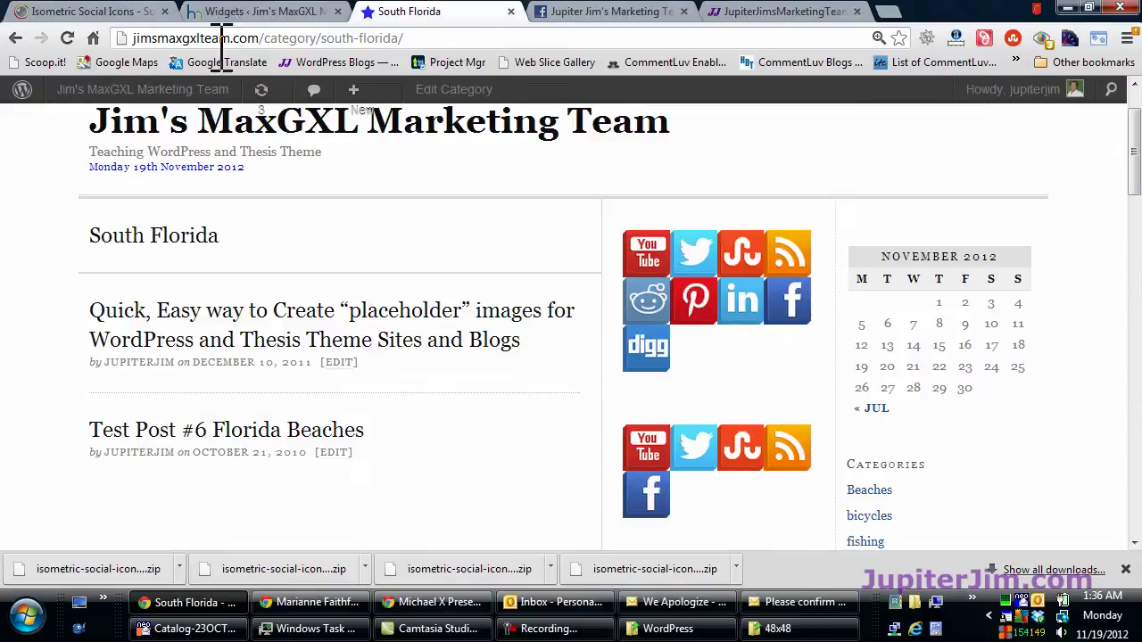
click(66, 39)
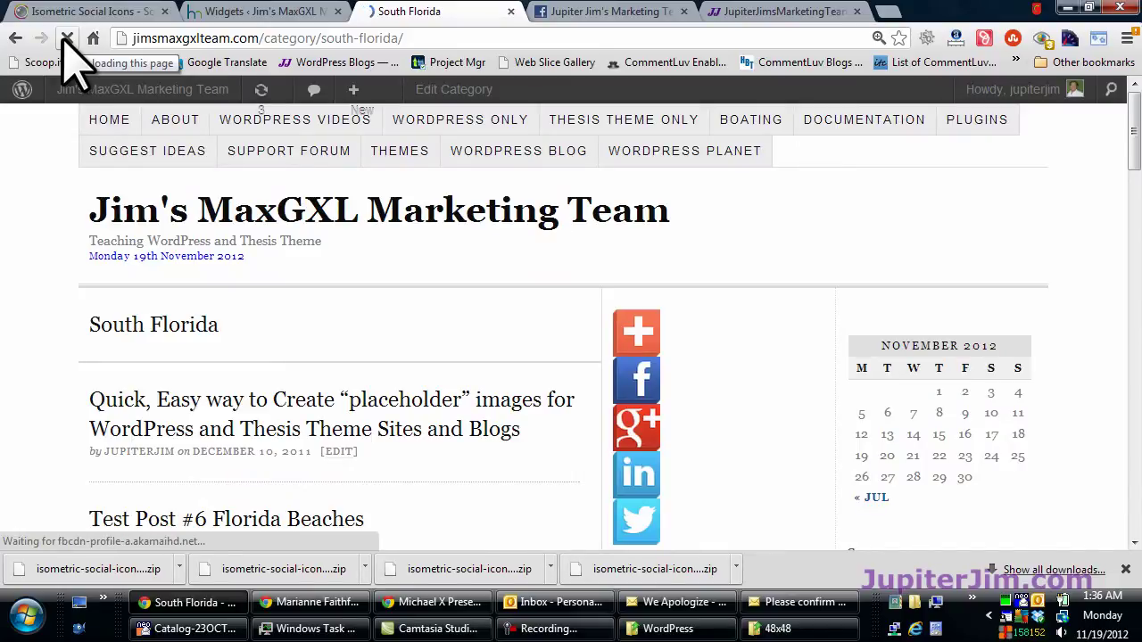
scroll(464, 295, down, 1)
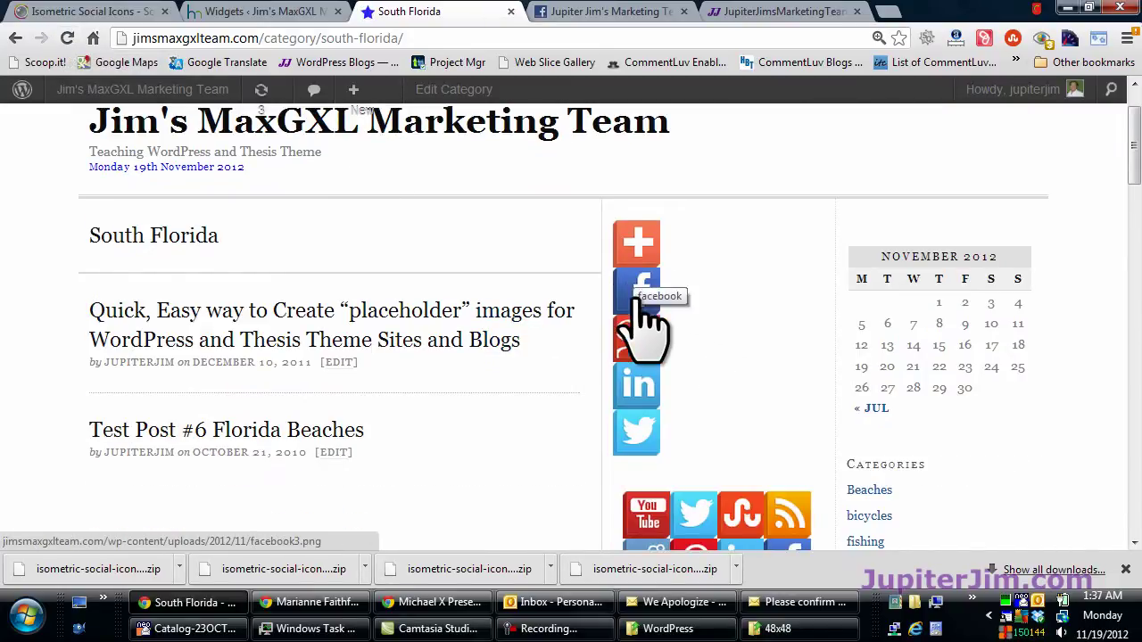
Left-align each of the AddThis, Facebook, Google+, LinkedIn and Twitter icons in the widget's visual editor.
click(290, 14)
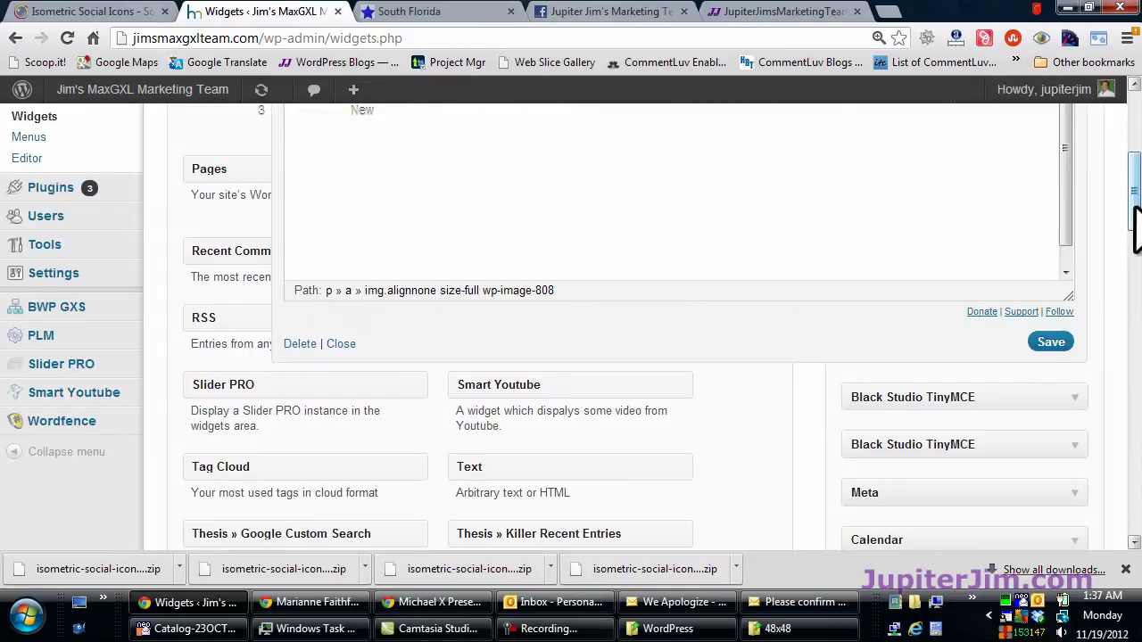
drag(1138, 227, 1136, 188)
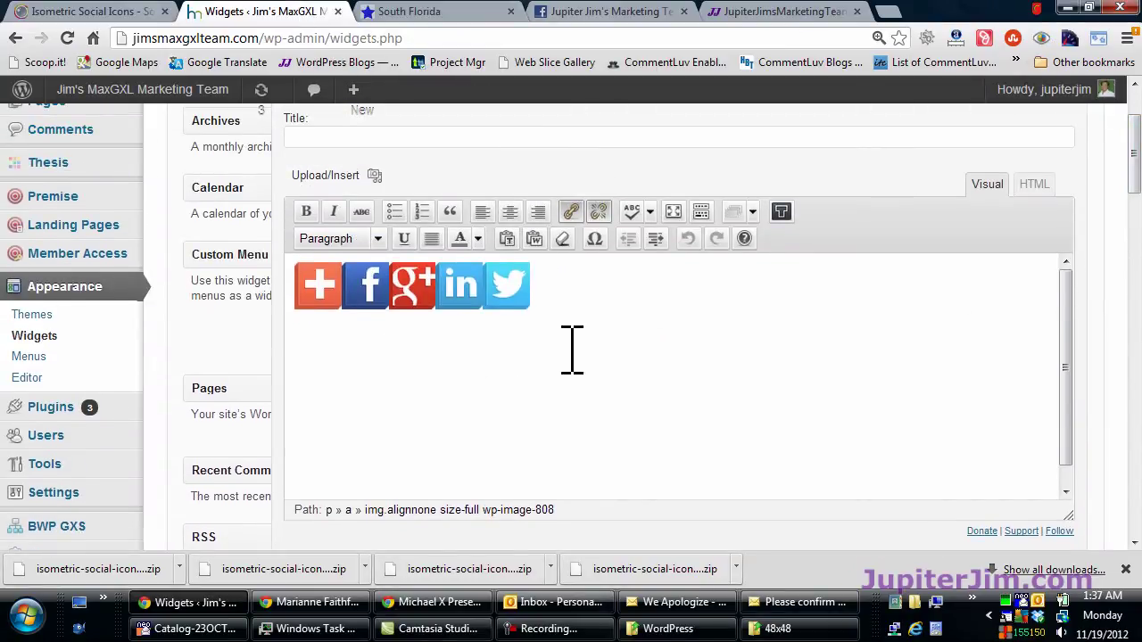
click(317, 299)
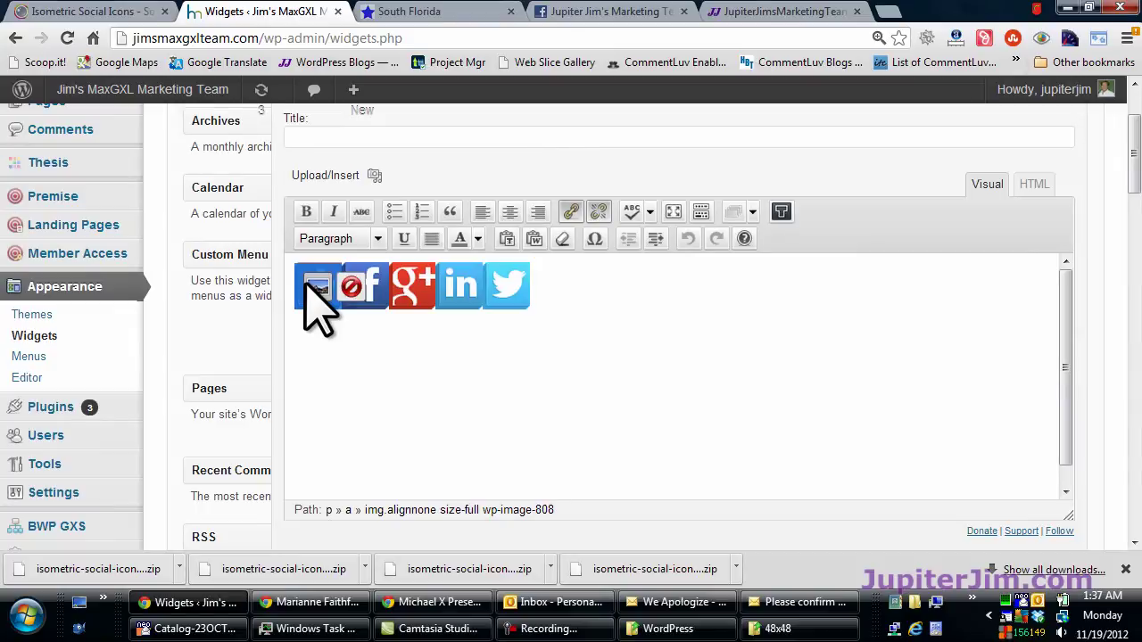
click(482, 215)
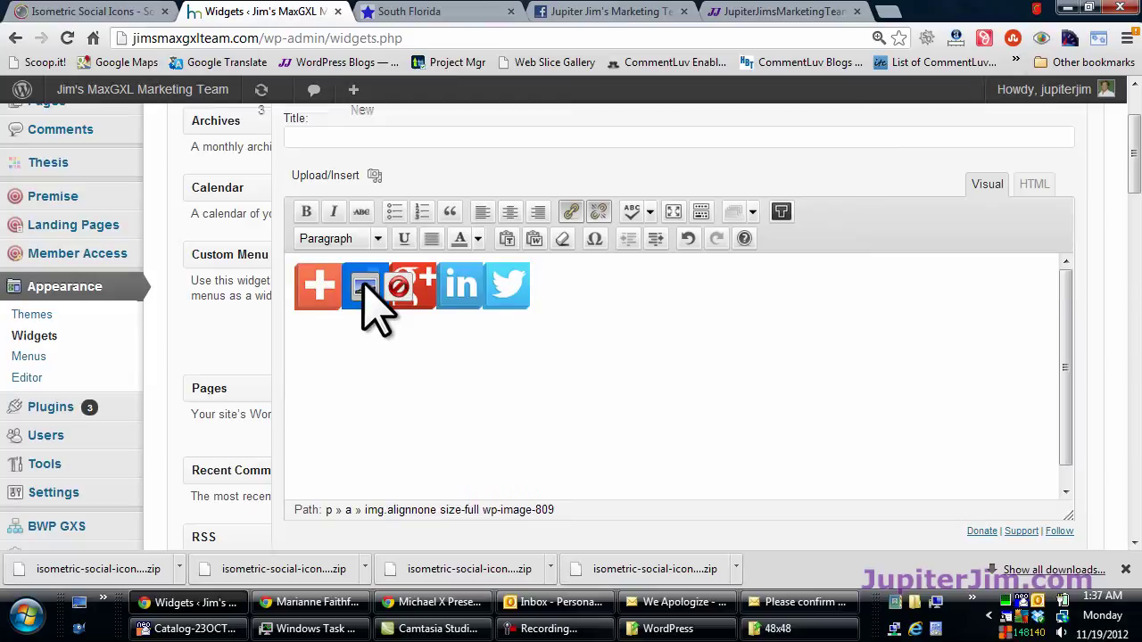
click(484, 214)
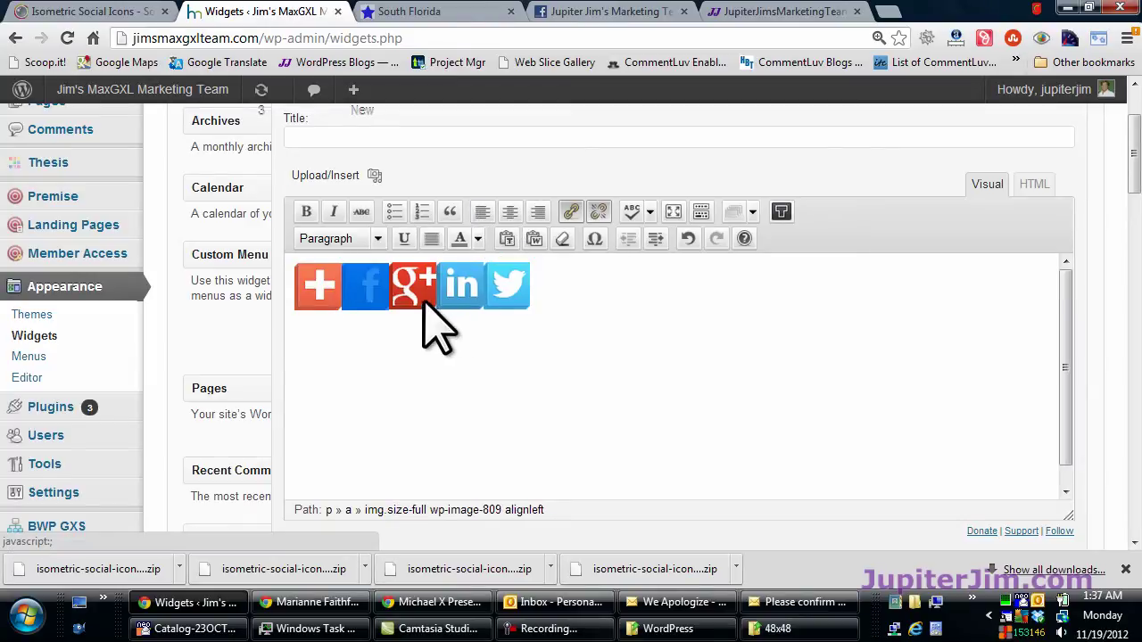
click(423, 303)
click(482, 214)
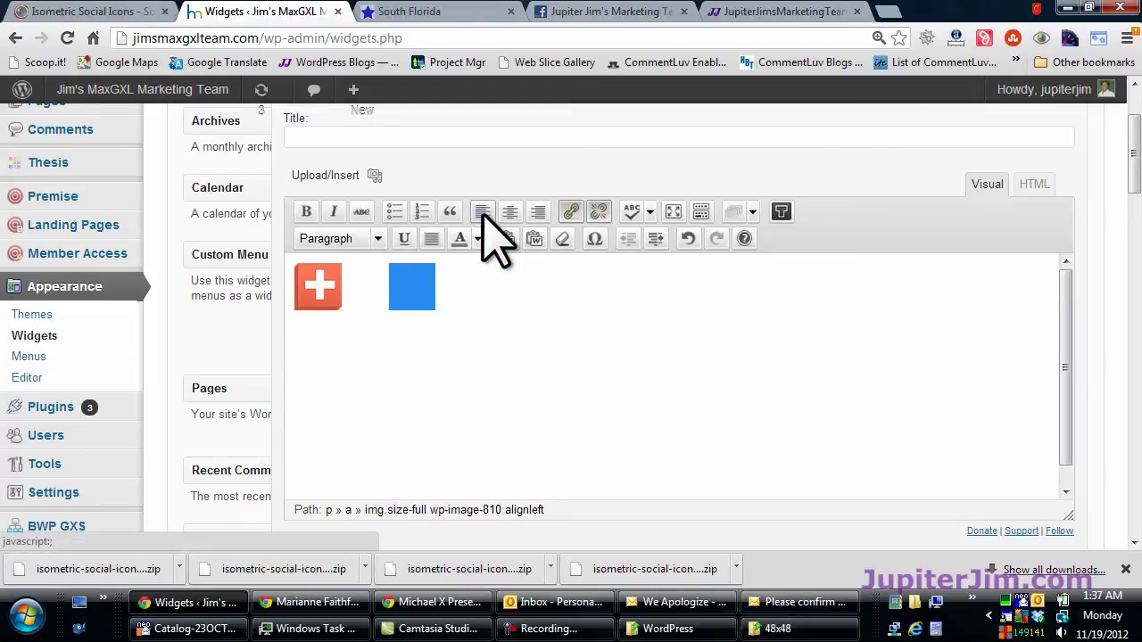
click(472, 300)
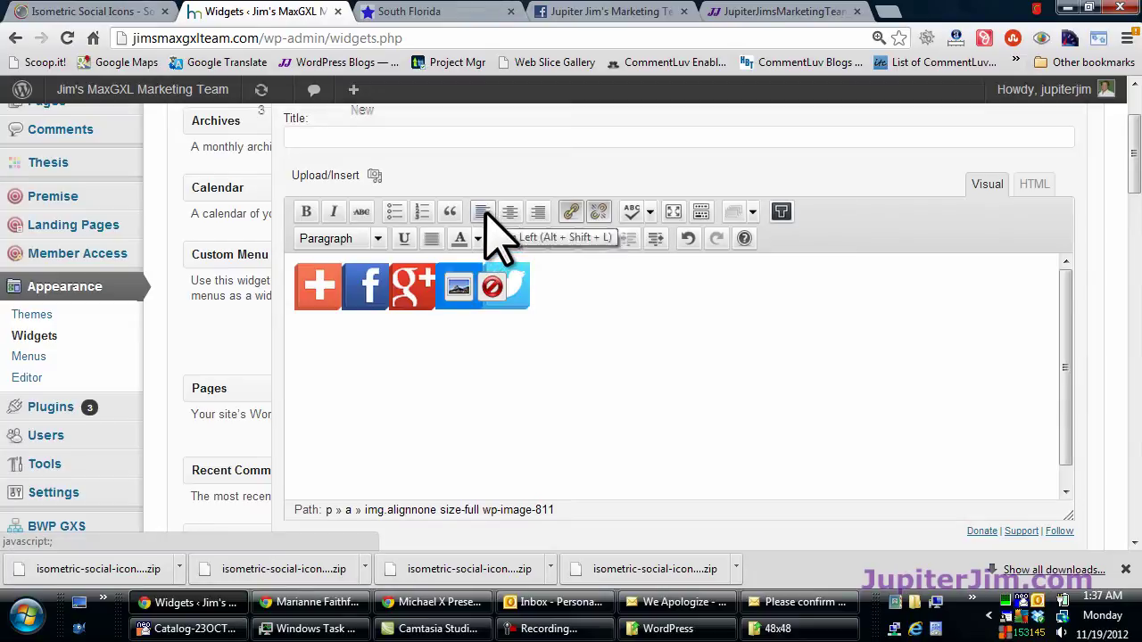
click(483, 213)
click(508, 299)
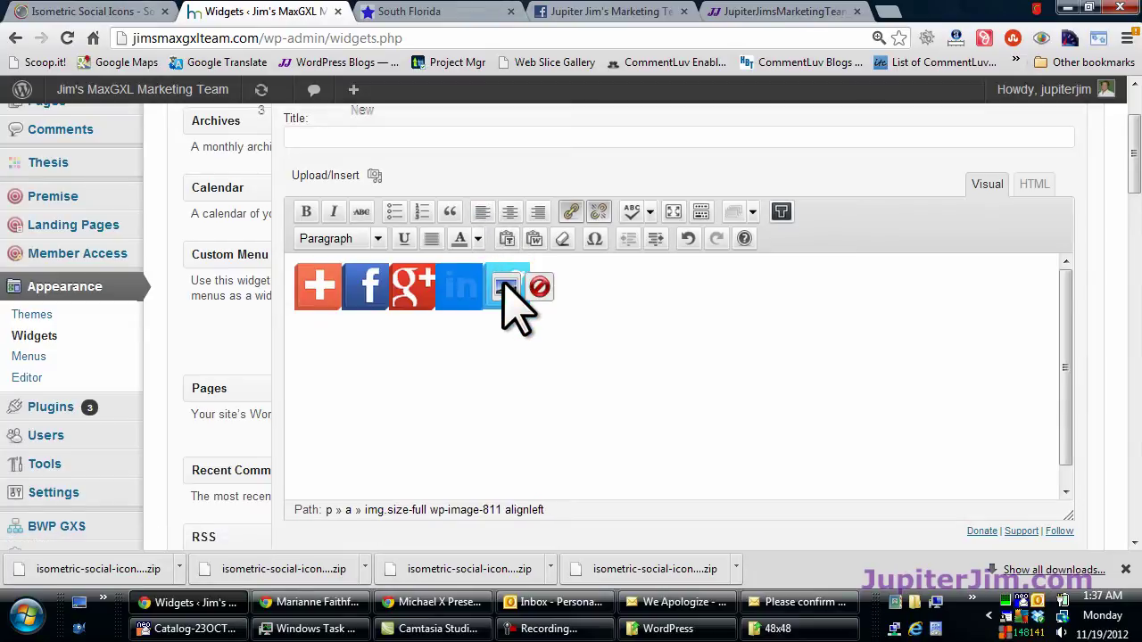
click(482, 214)
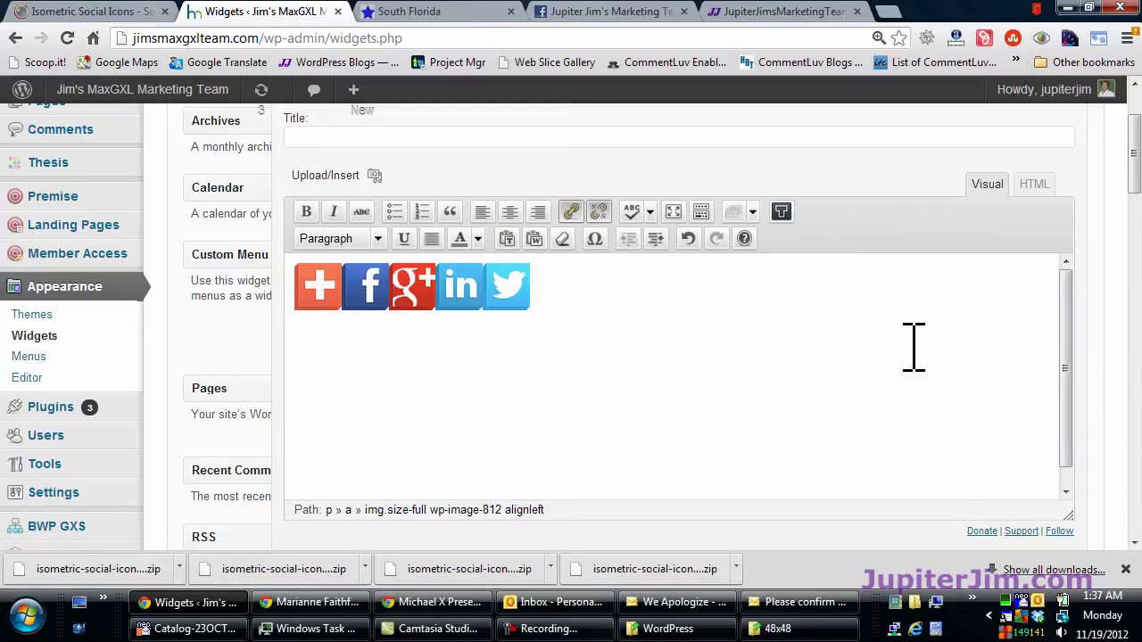
Save the widget with the left-aligned icons and reload the South Florida page to check the sidebar.
scroll(1115, 313, down, 1)
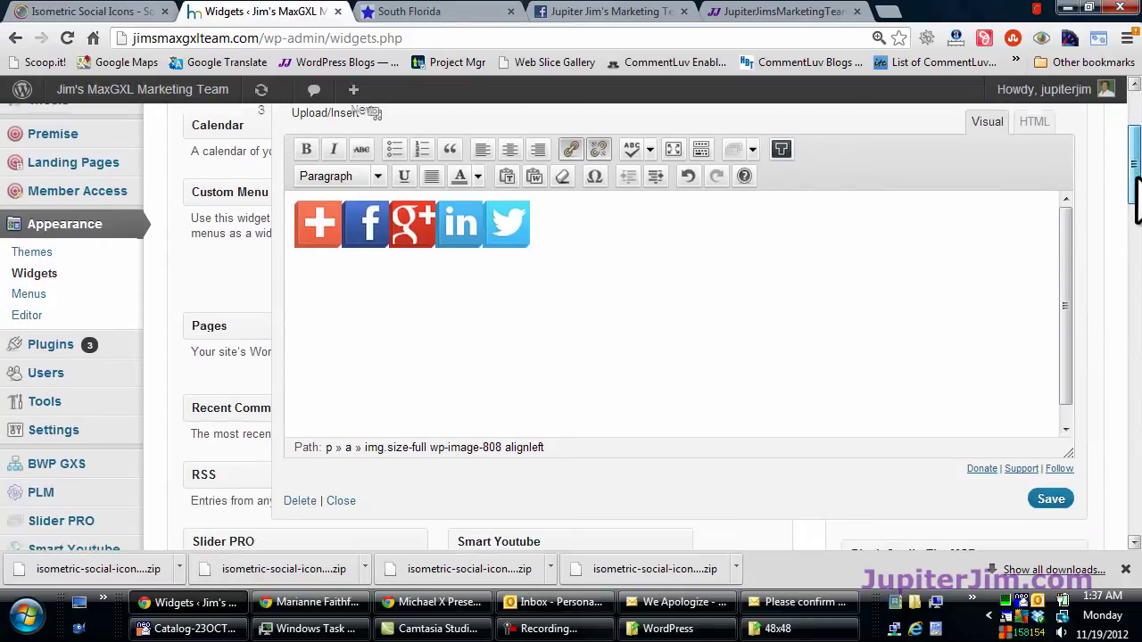
click(1060, 500)
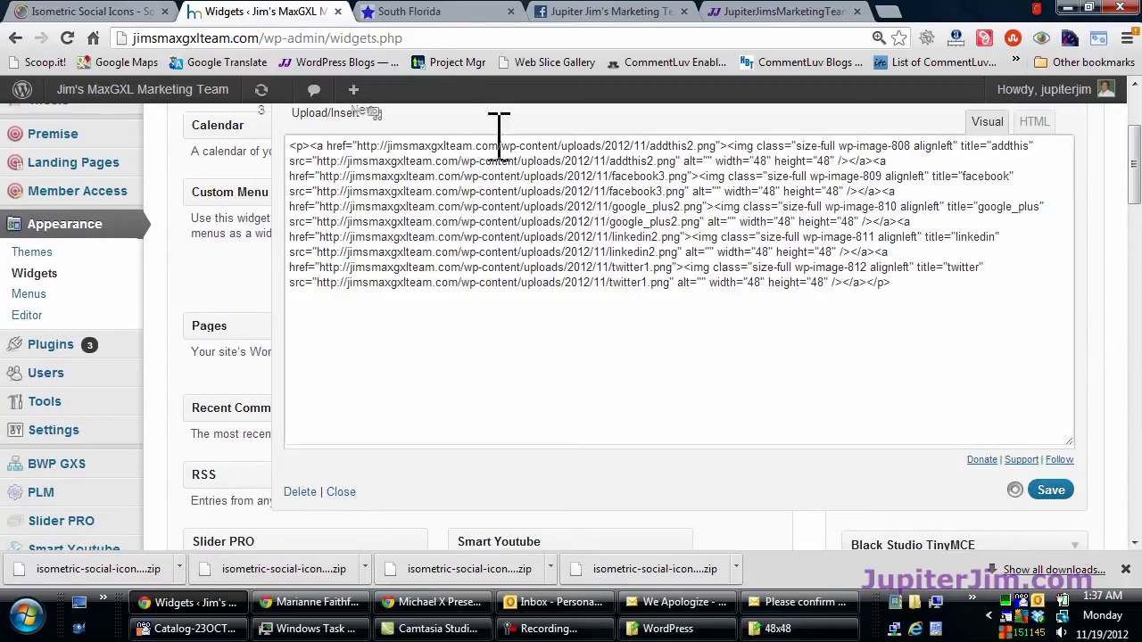
click(442, 12)
click(67, 39)
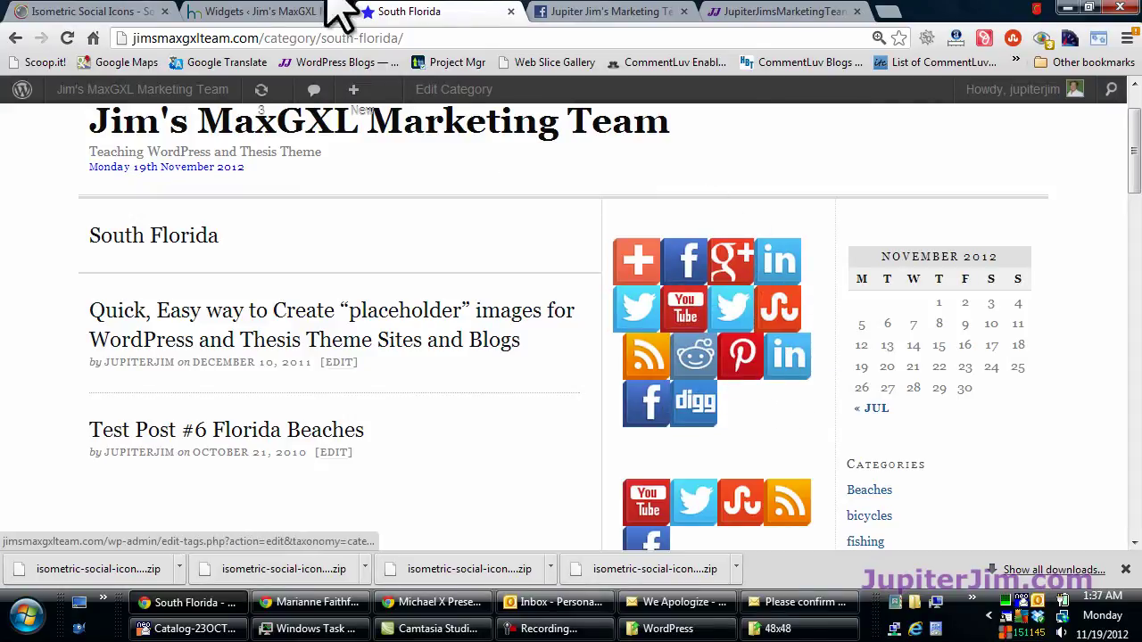
Add <div style="clear:both;"></div> on a new line below the icon code in the widget's HTML.
click(259, 13)
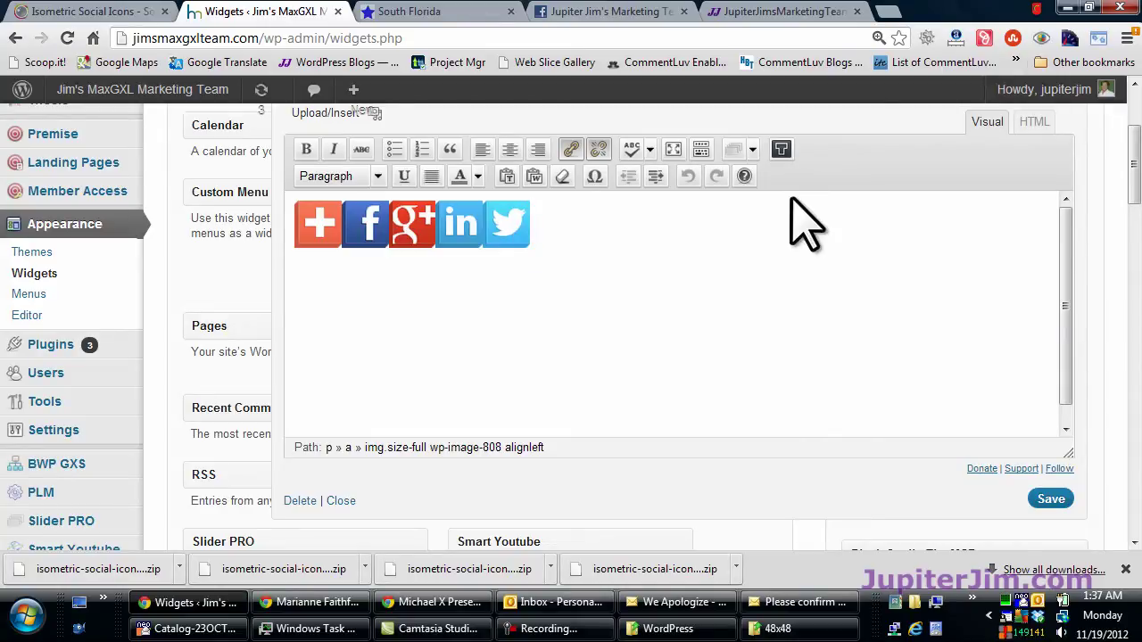
click(1035, 122)
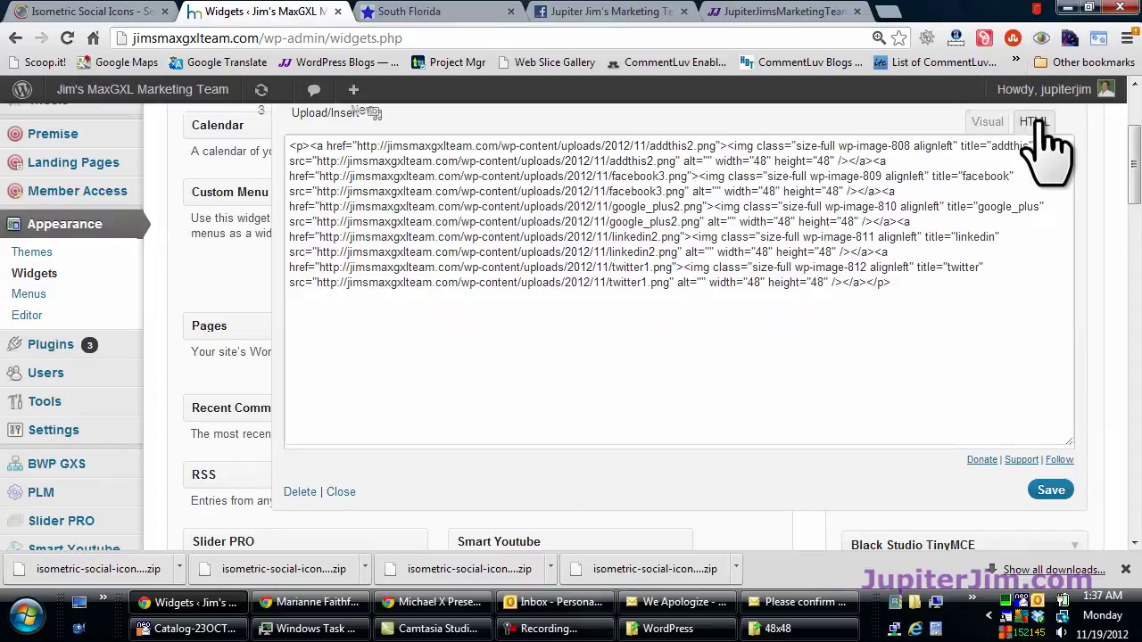
click(915, 283)
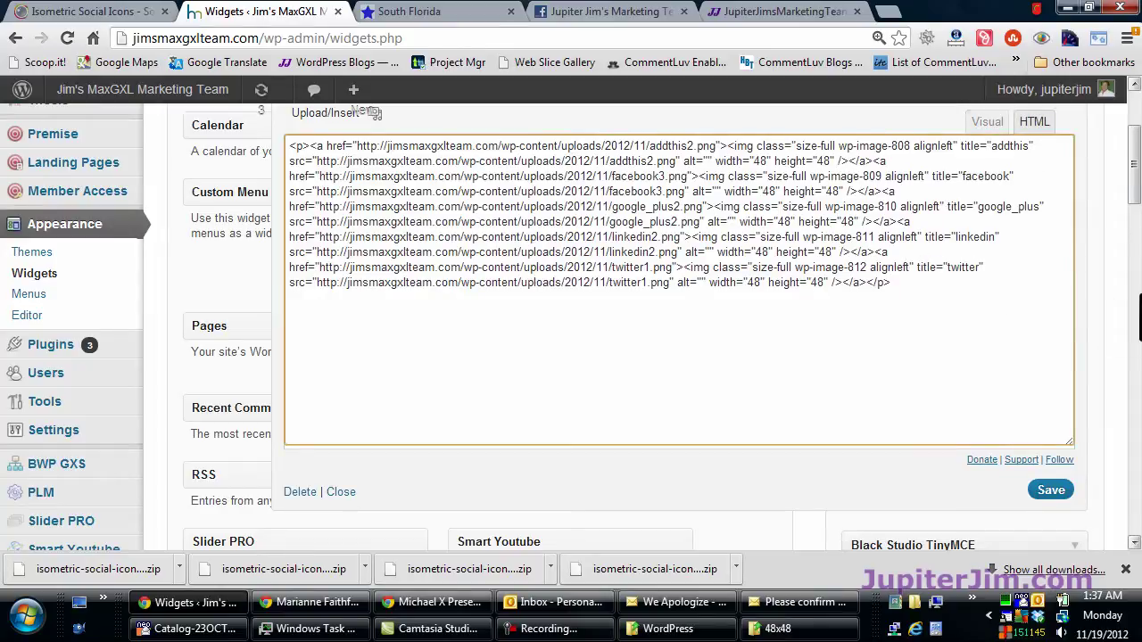
key(Return)
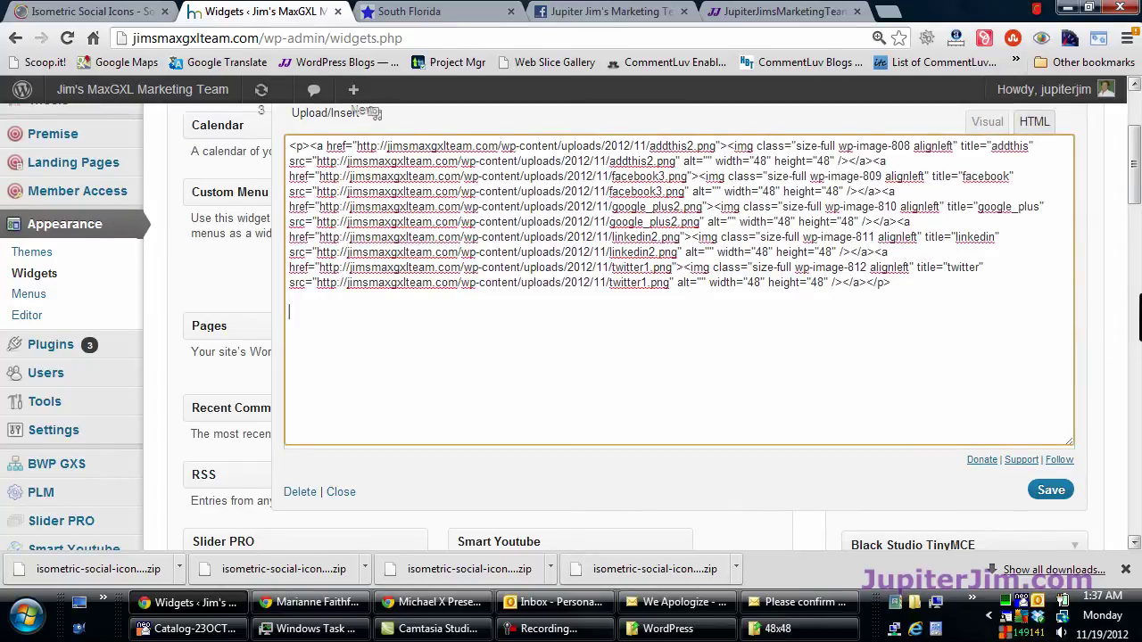
text(<div style=)
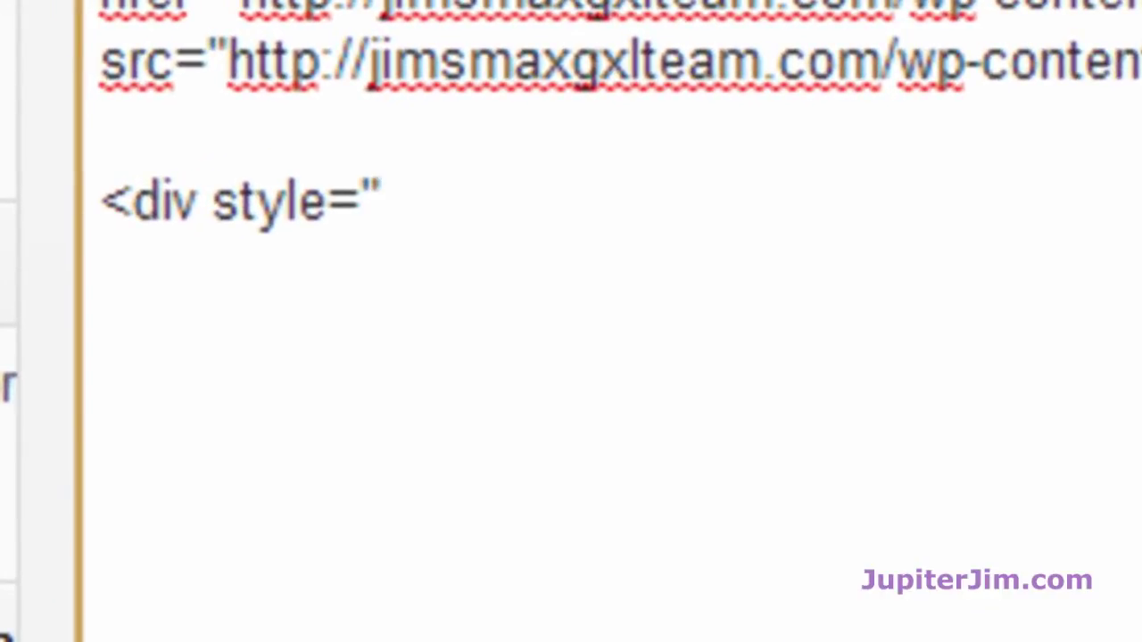
text(clear:both;"><)
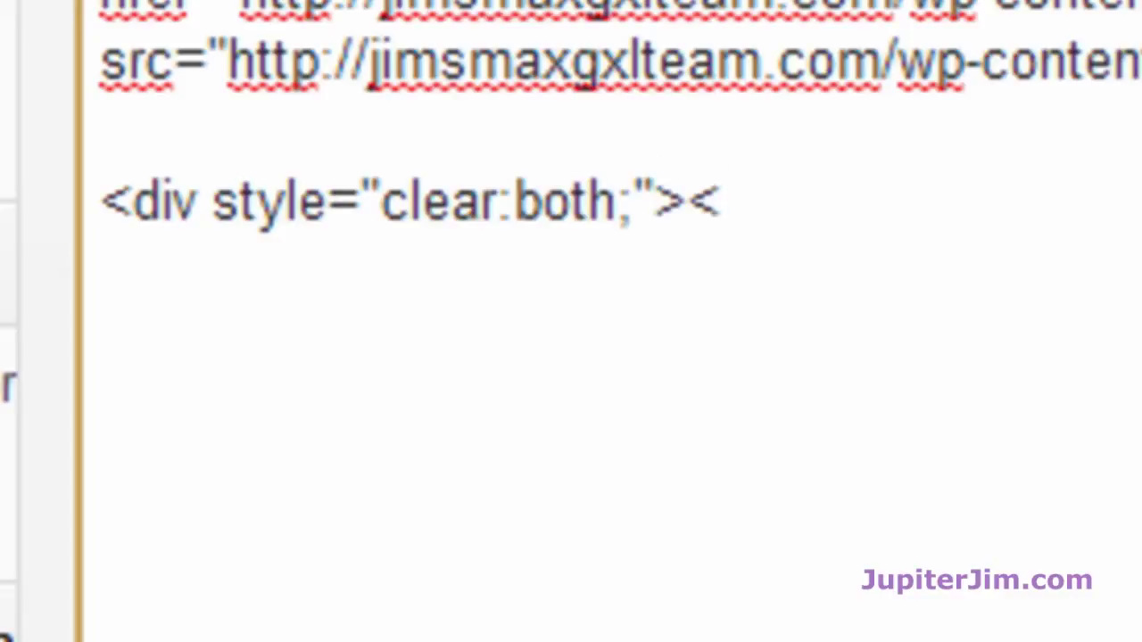
text(/div>)
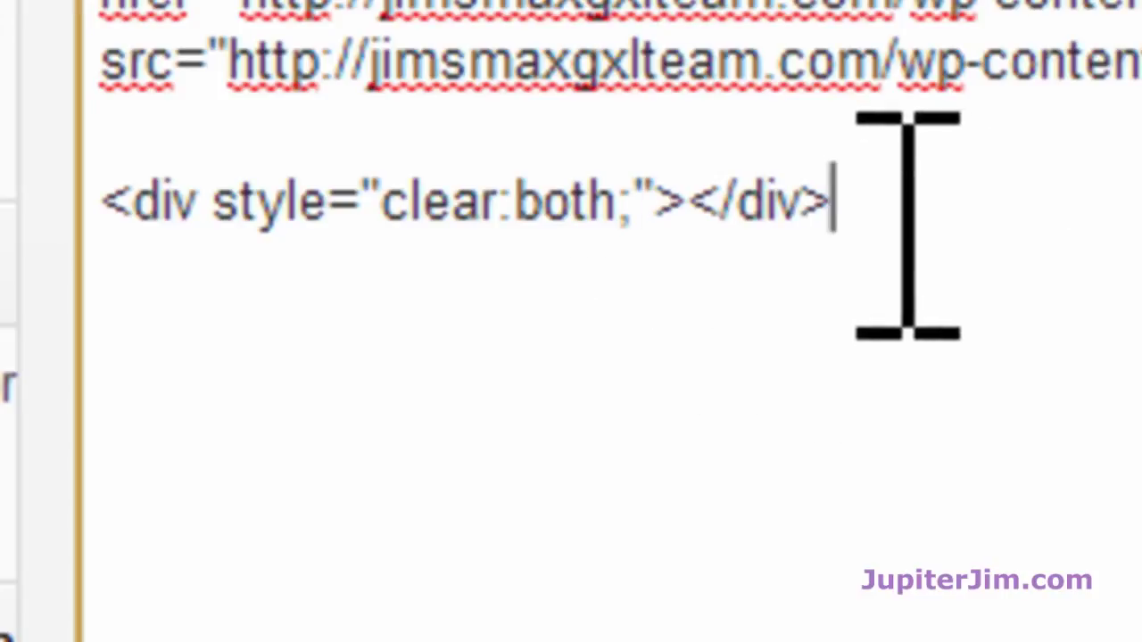
drag(902, 214, 106, 204)
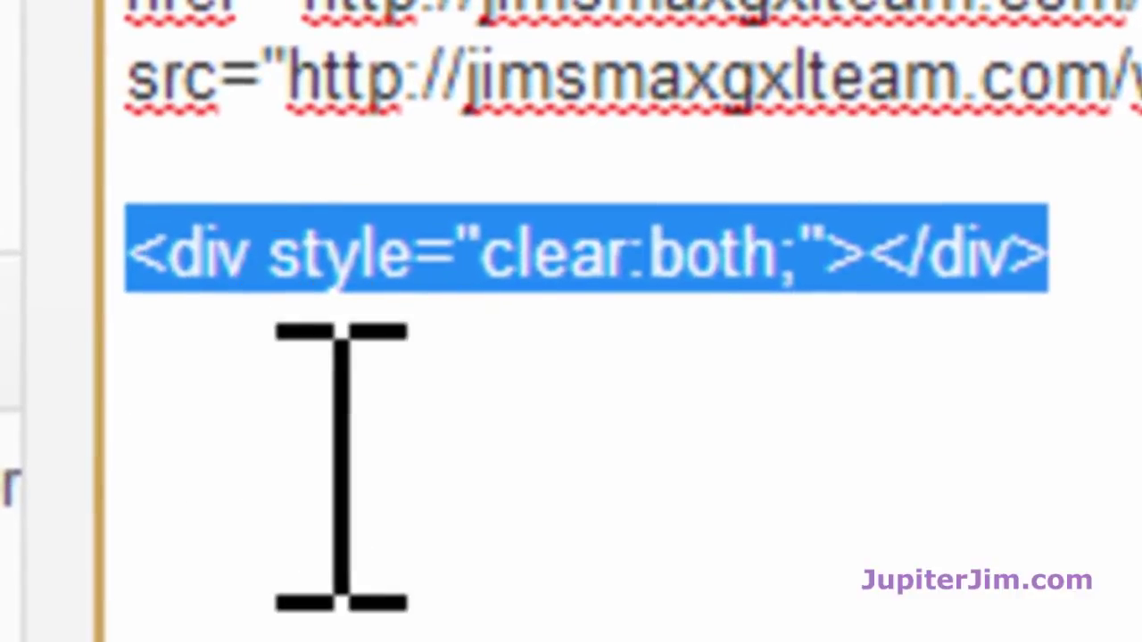
click(342, 464)
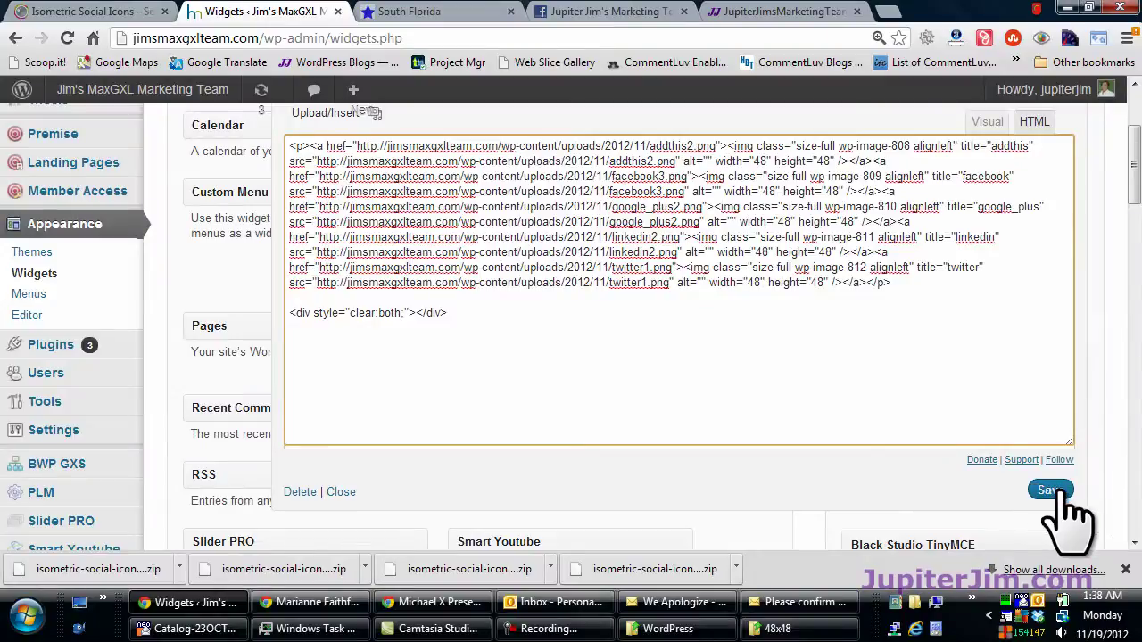
Save the widget's HTML change and reload the South Florida page to check the separation between icon groups.
click(1049, 491)
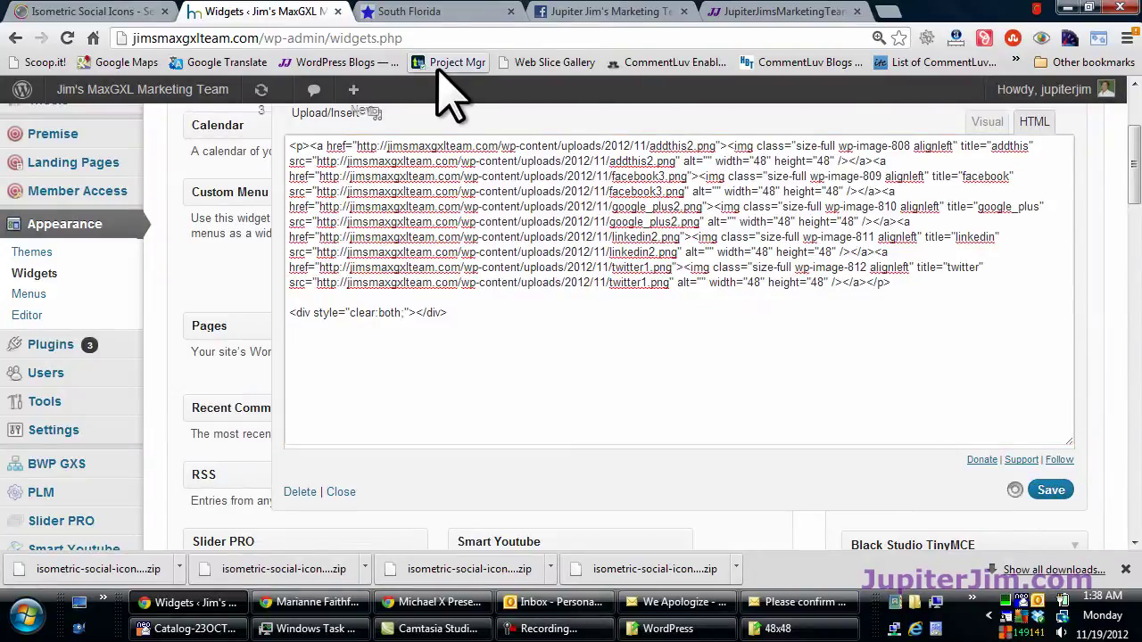
click(426, 12)
click(67, 38)
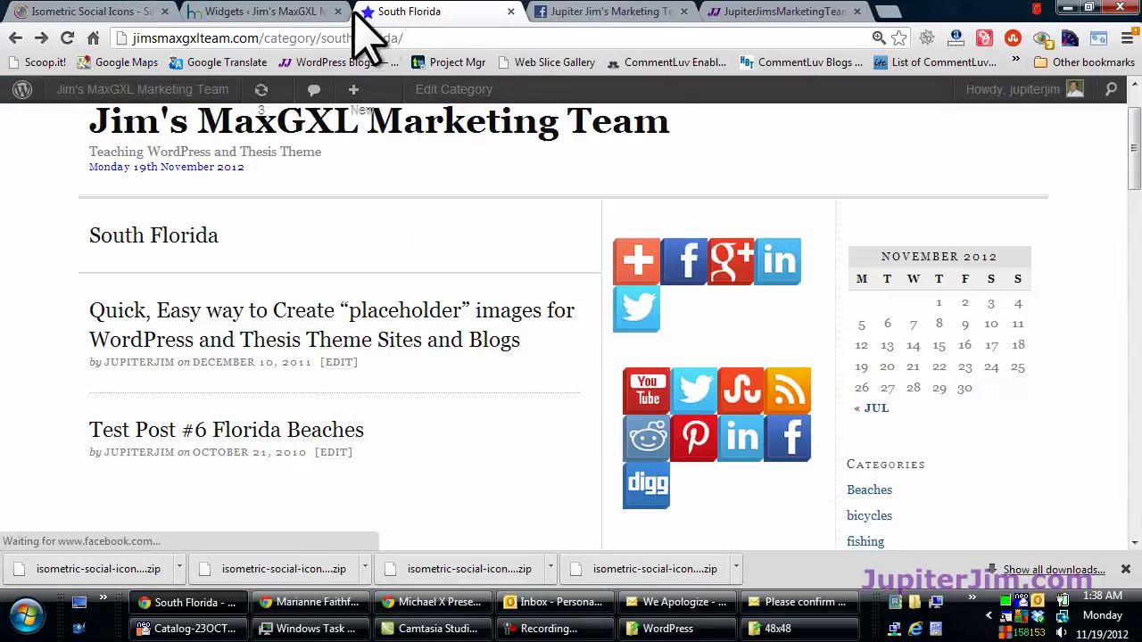
Copy the web address of the Jupiter Jim's Marketing Team Facebook page.
click(254, 10)
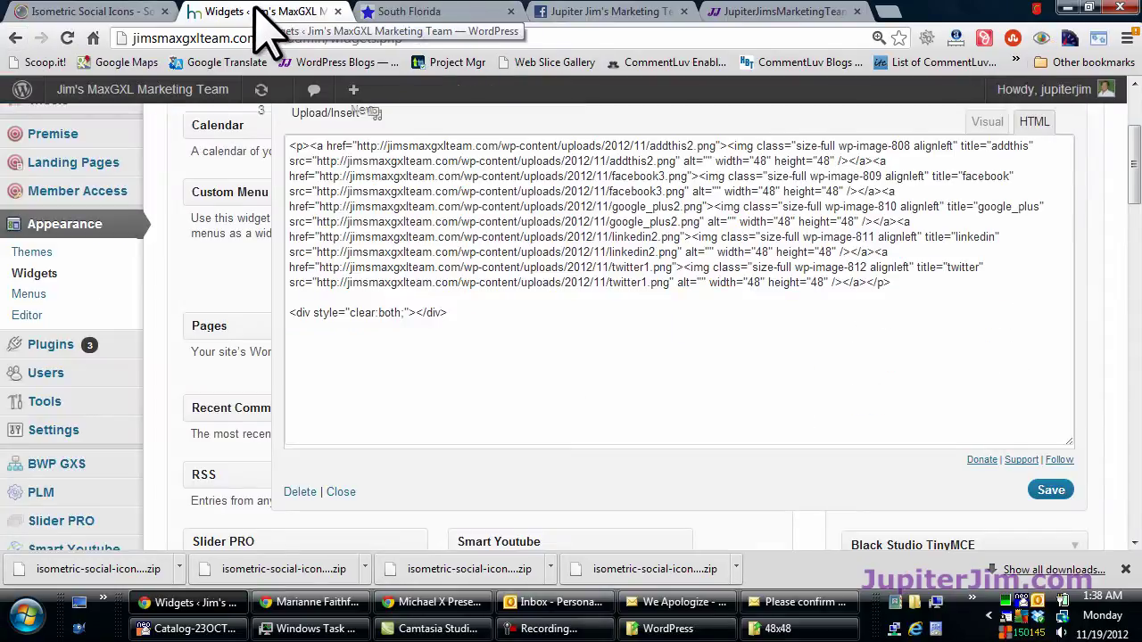
click(590, 14)
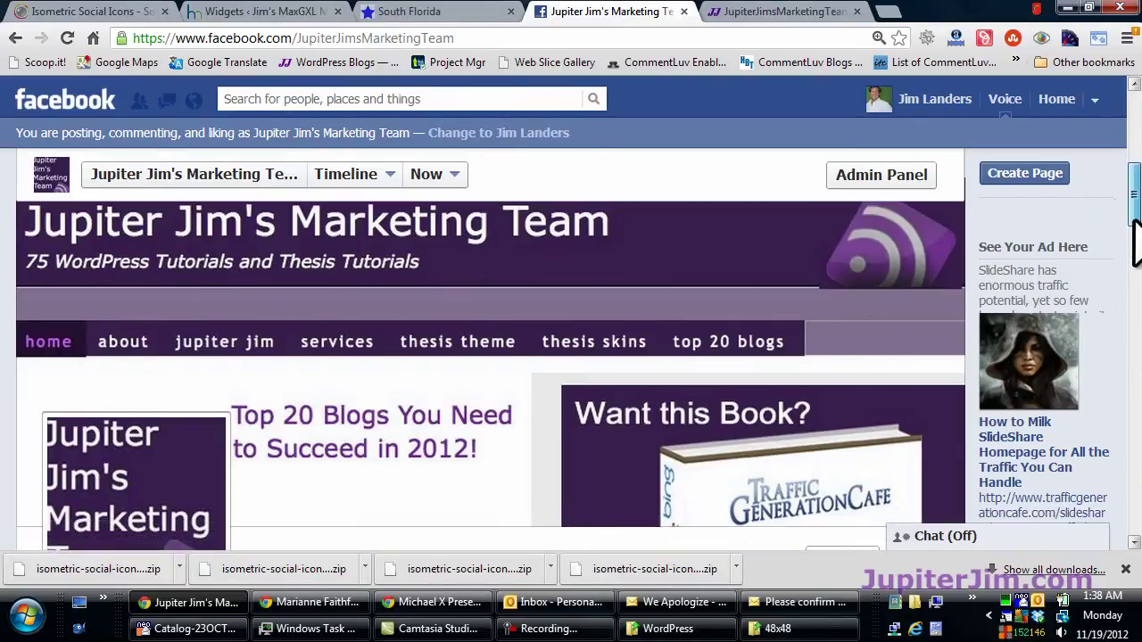
drag(1133, 183, 1133, 299)
scroll(537, 389, down, 6)
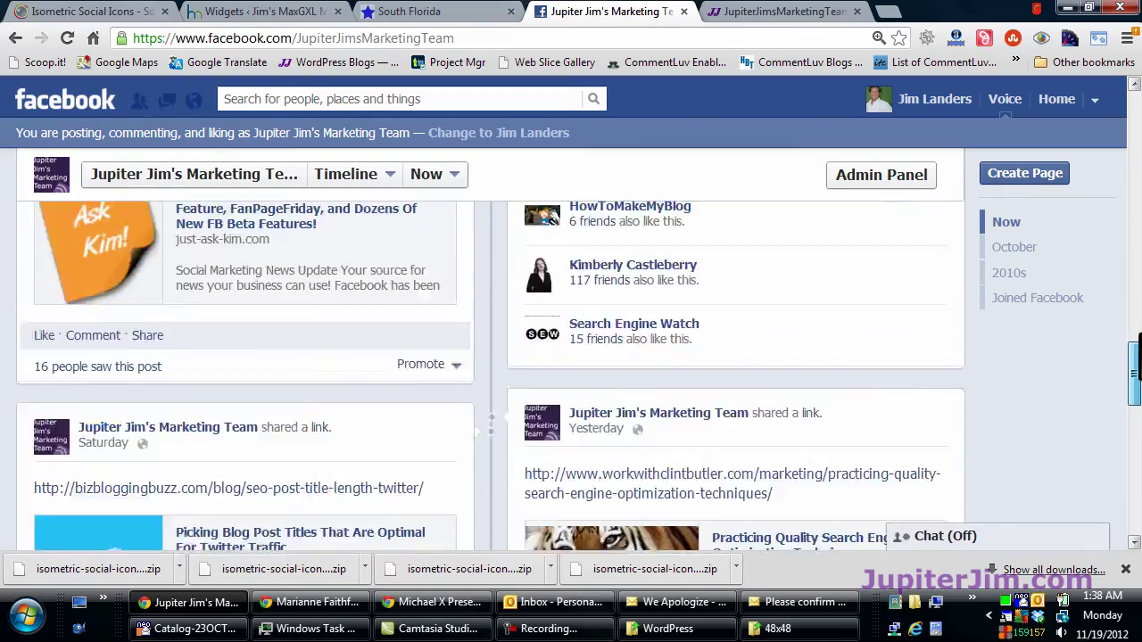
scroll(536, 260, up, 5)
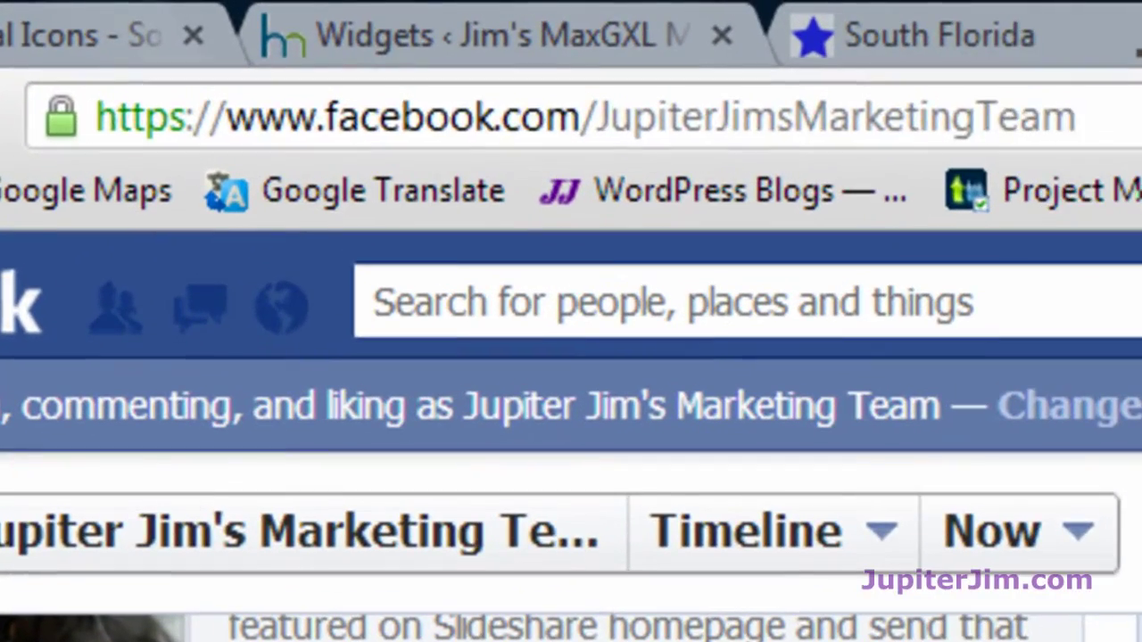
click(838, 94)
key(ctrl+c)
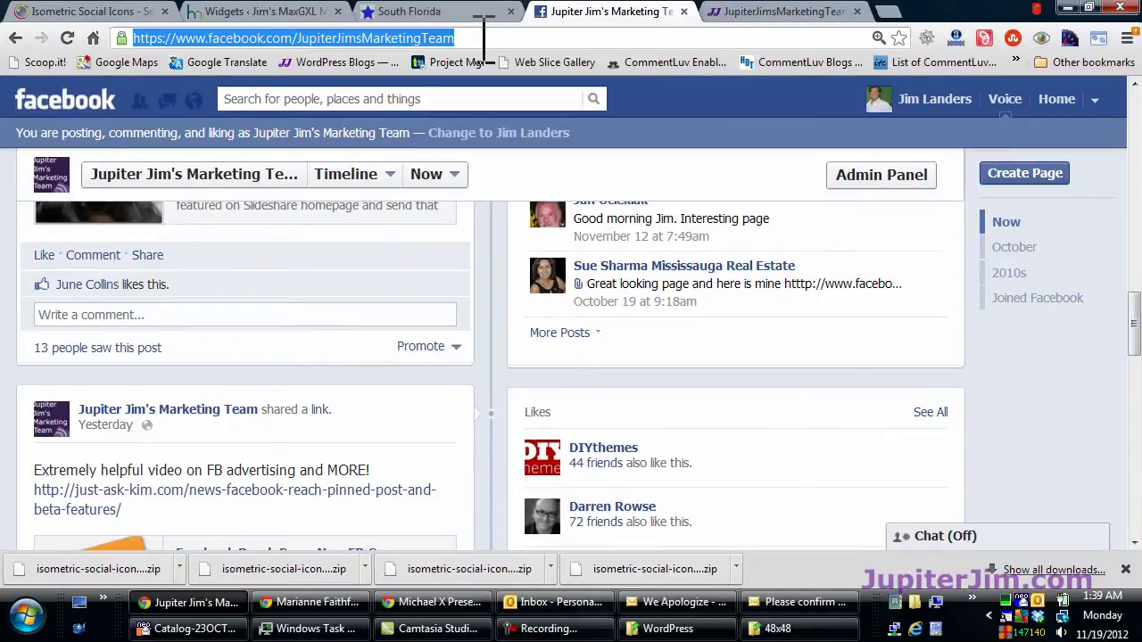
click(483, 38)
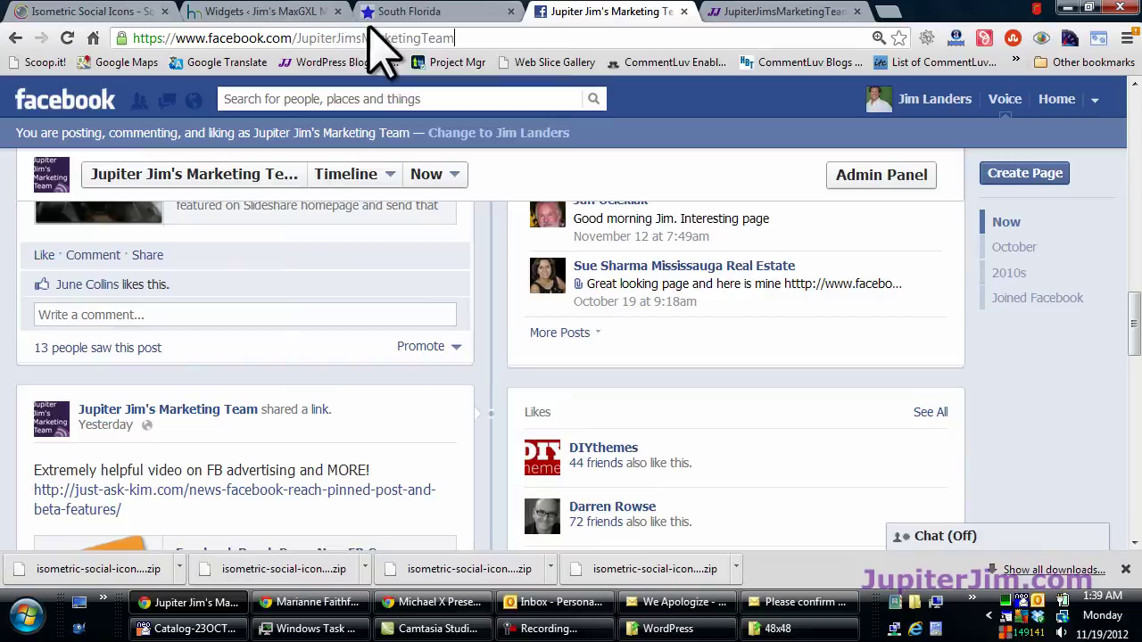
click(255, 12)
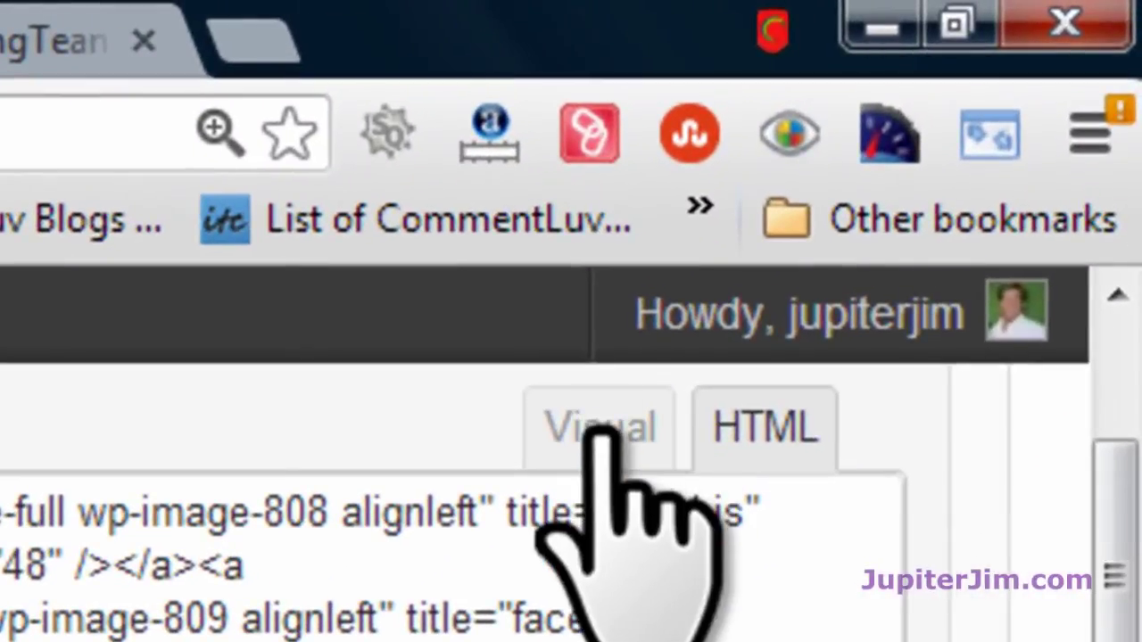
click(596, 433)
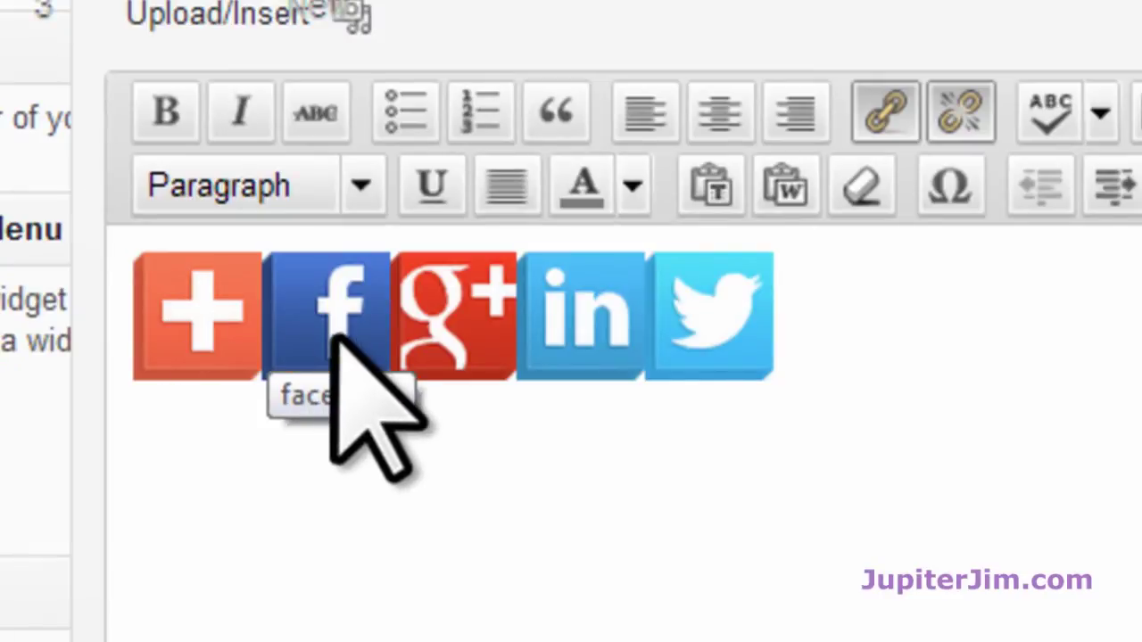
click(337, 335)
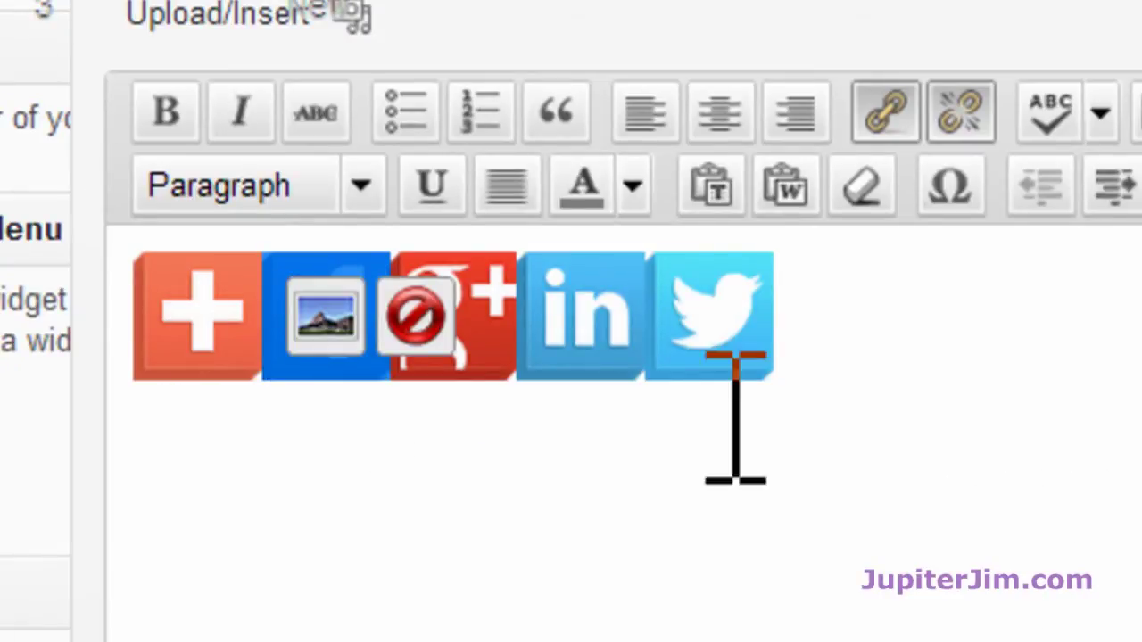
click(327, 385)
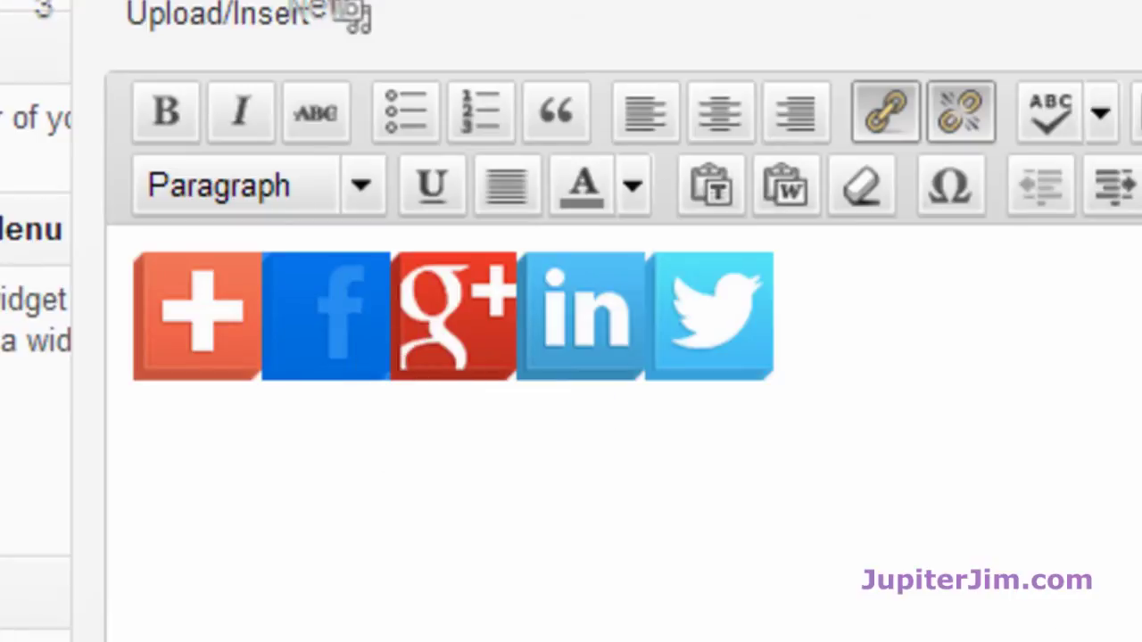
click(890, 114)
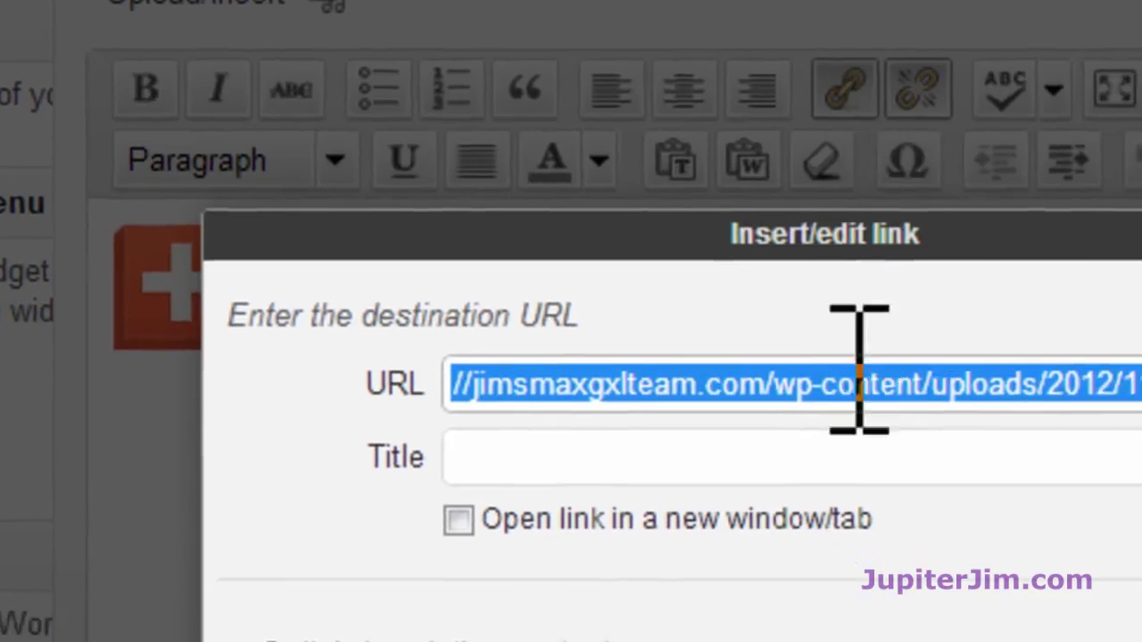
key(BackSpace)
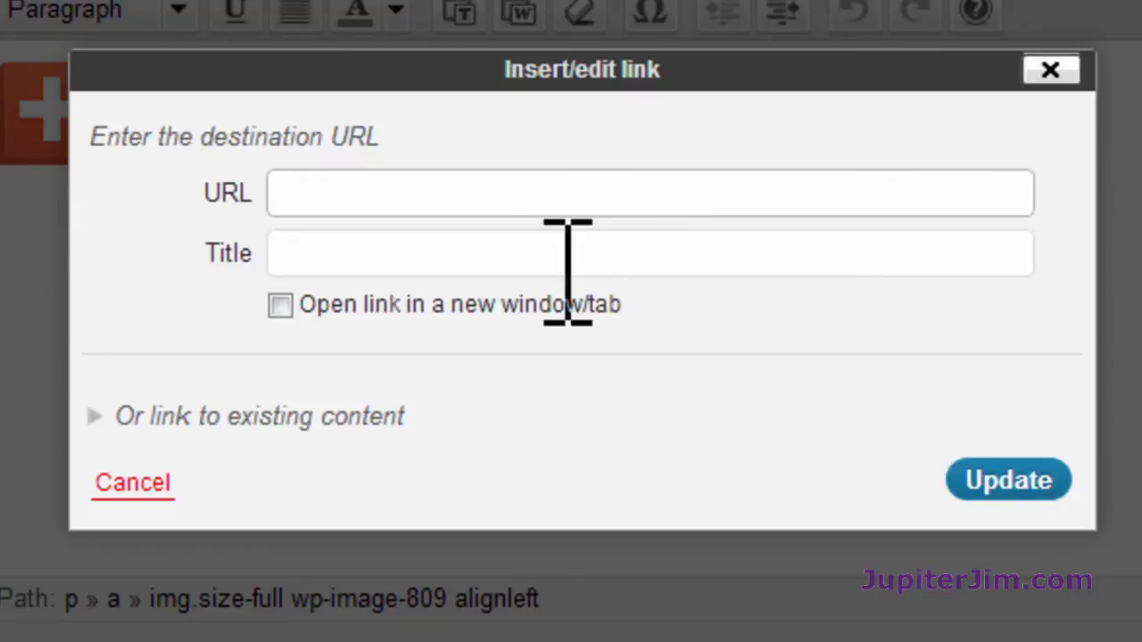
key(ctrl+v)
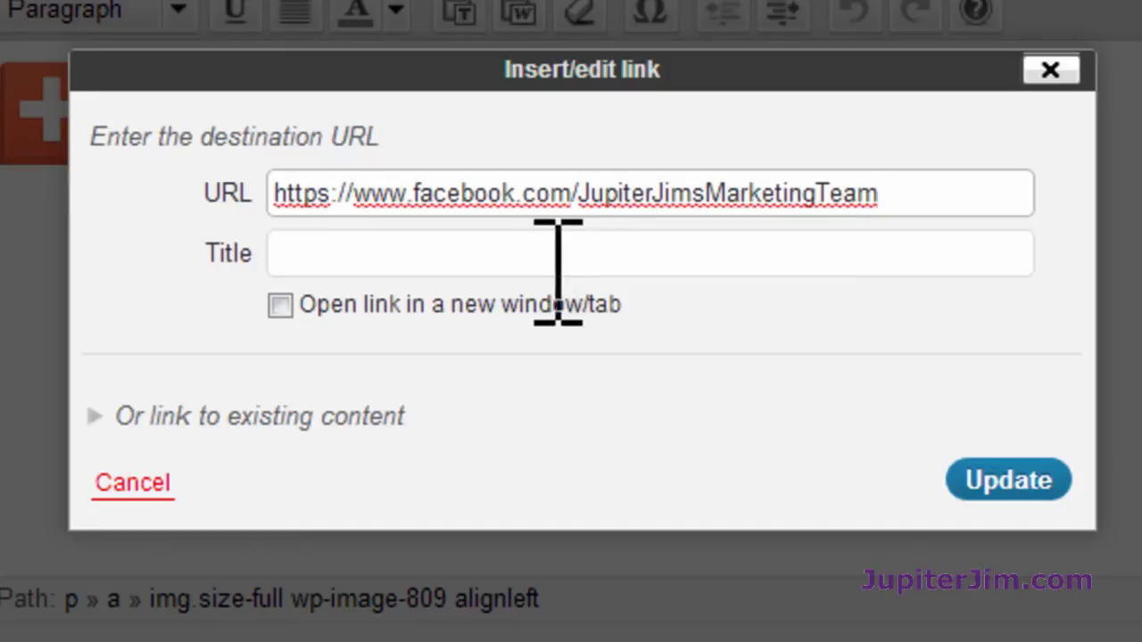
click(416, 253)
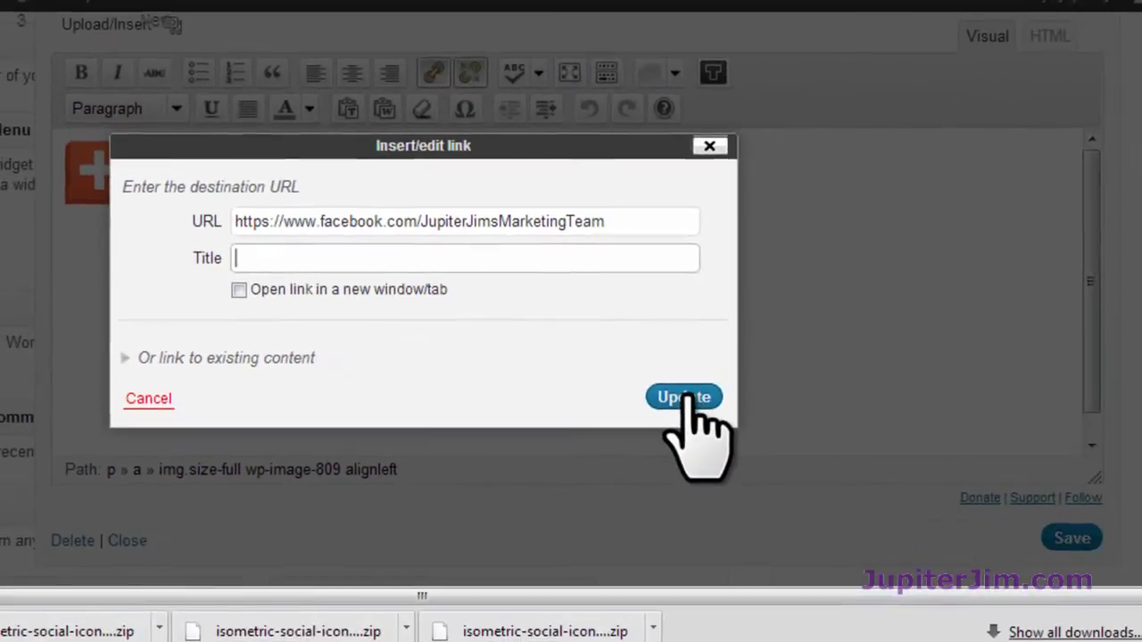
click(1008, 480)
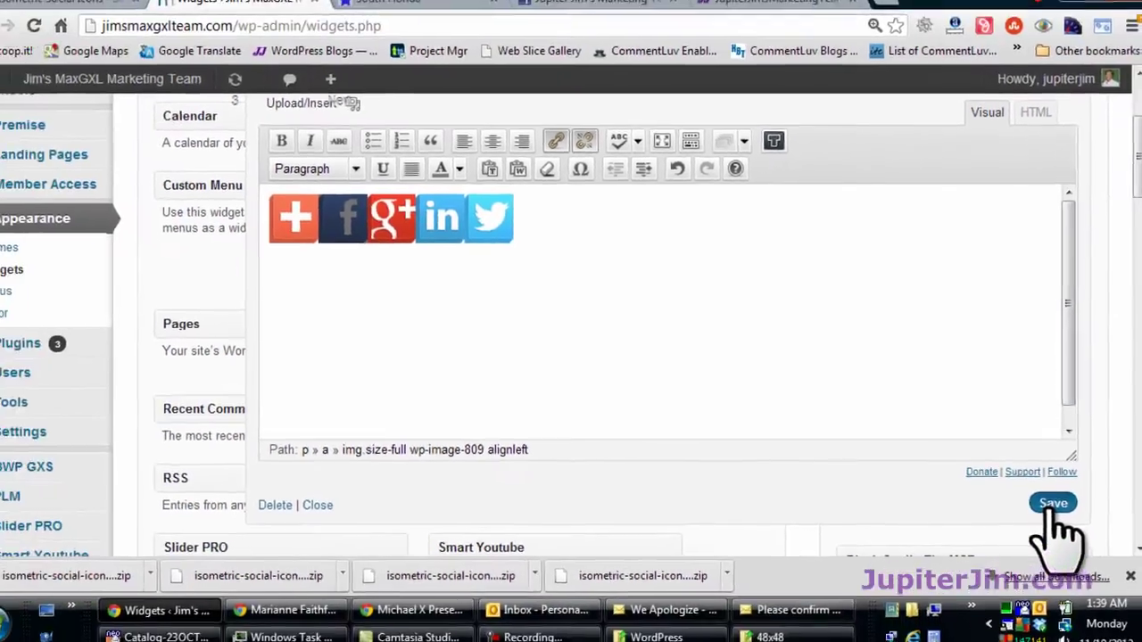
click(1071, 538)
Reload the South Florida page, test the link of the sidebar's Facebook icon and return to the page.
click(420, 11)
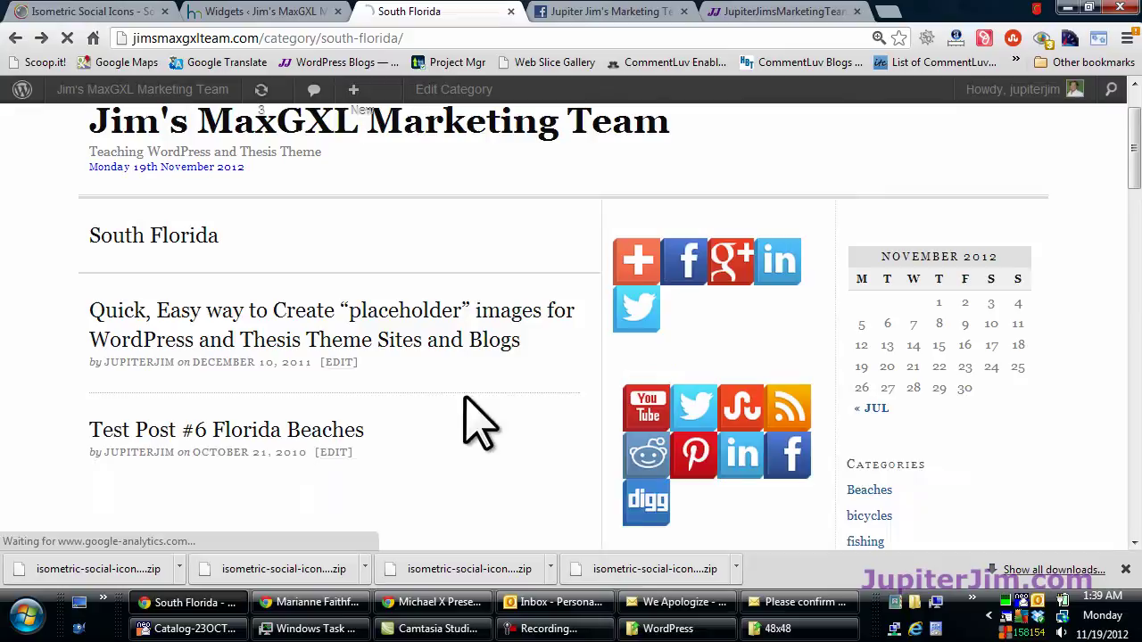
click(687, 261)
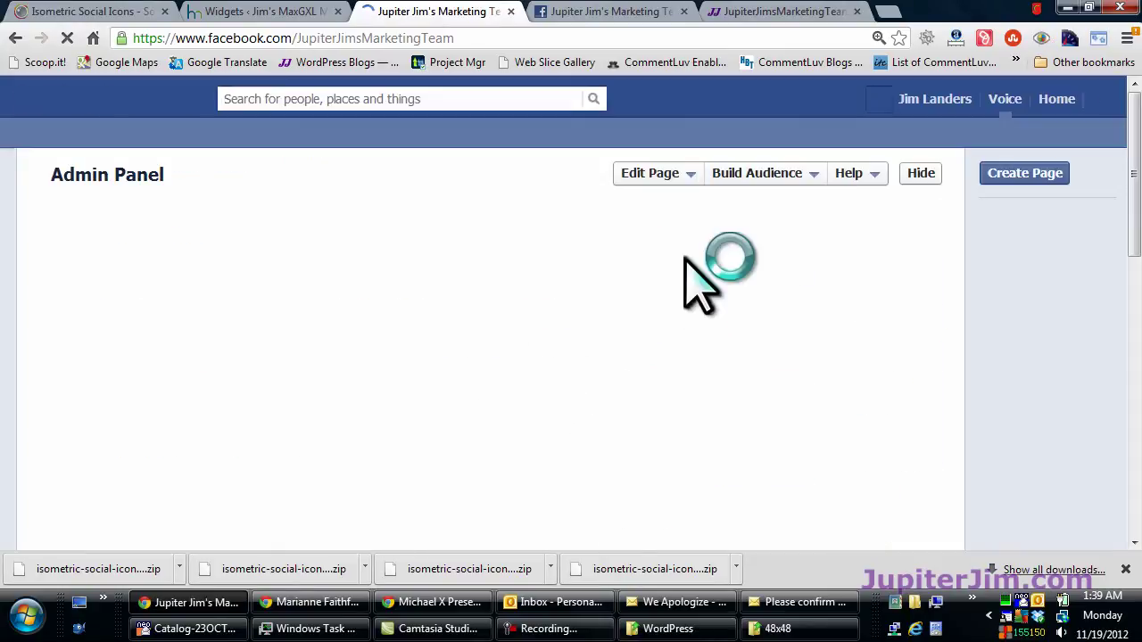
click(671, 257)
scroll(936, 326, down, 2)
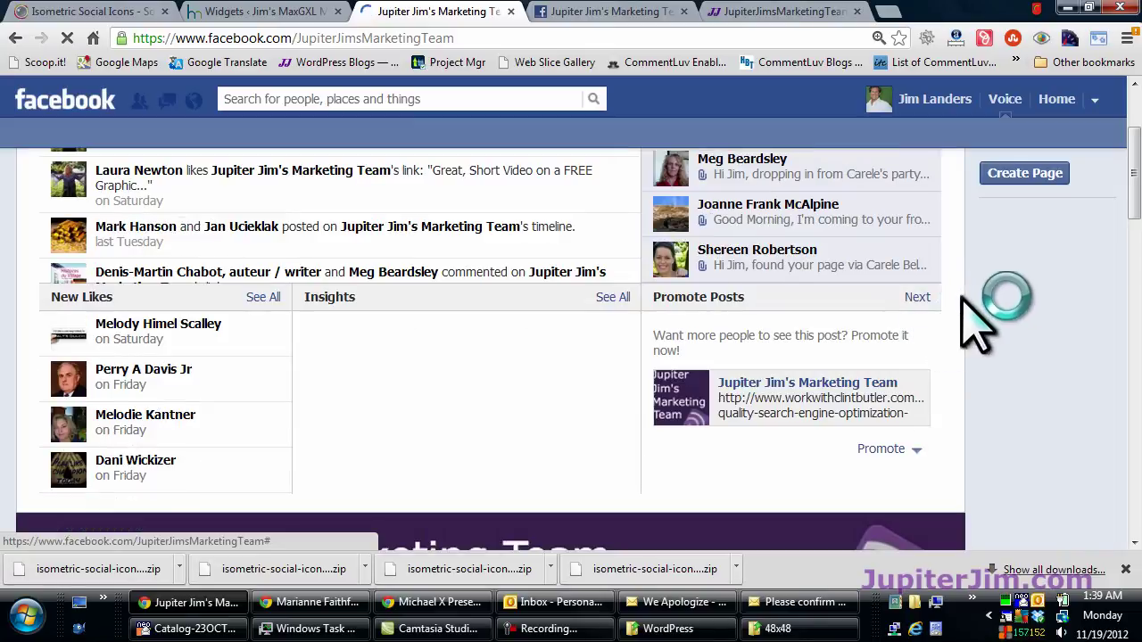
scroll(976, 326, down, 4)
scroll(983, 303, down, 8)
scroll(990, 321, up, 1)
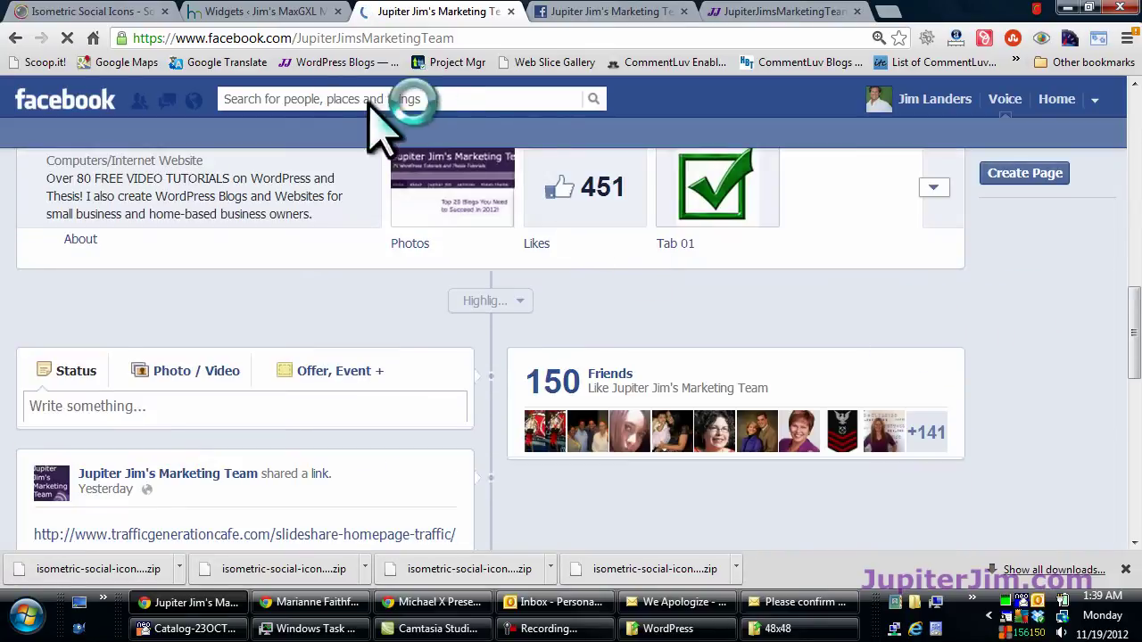
click(11, 39)
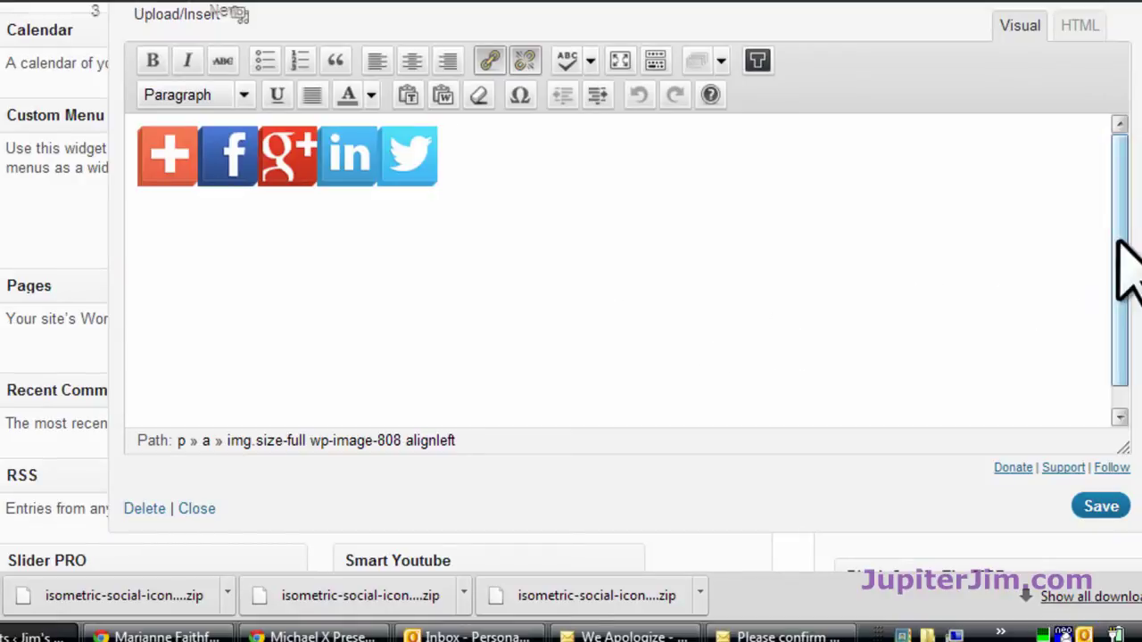
Insert a blank line between the opening <p> tag and the AddThis link in the widget's HTML.
scroll(571, 285, up, 1)
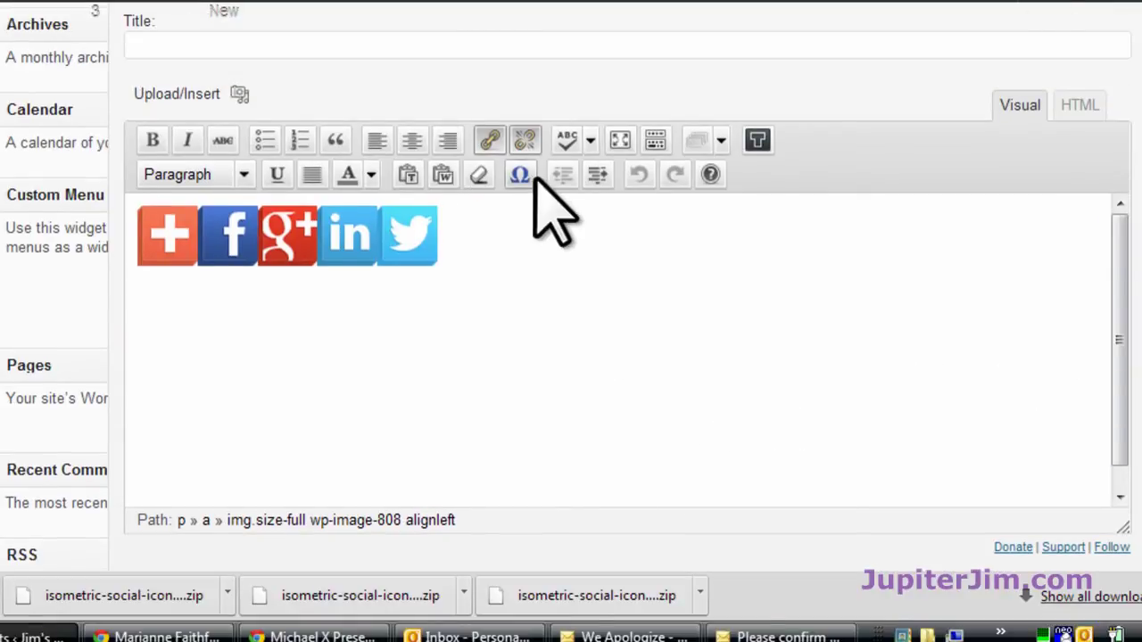
click(1080, 105)
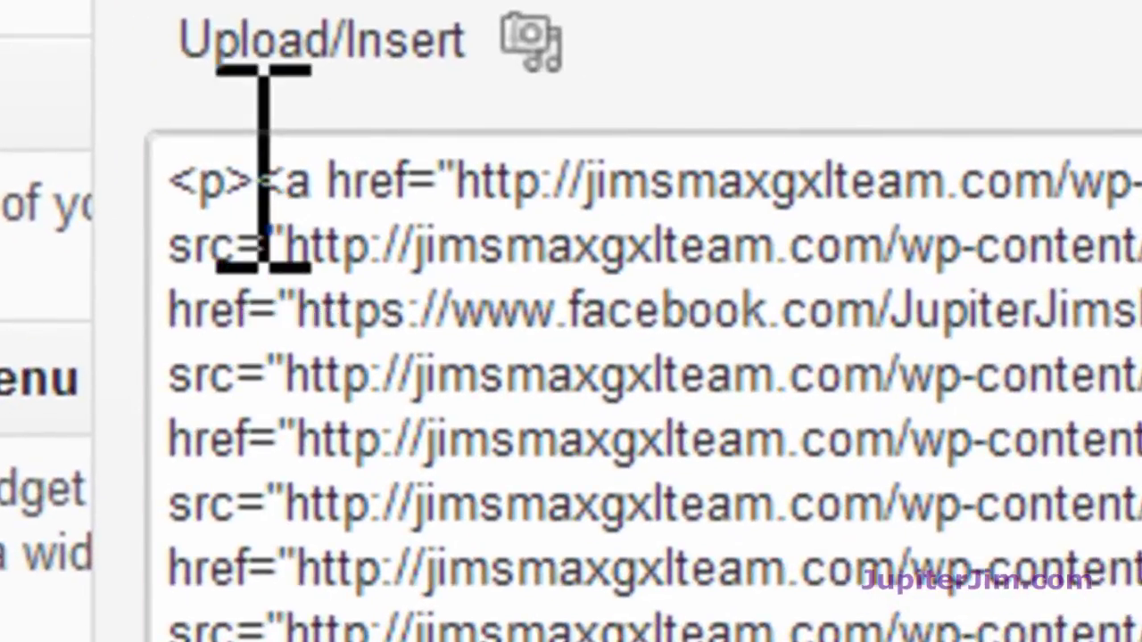
click(264, 167)
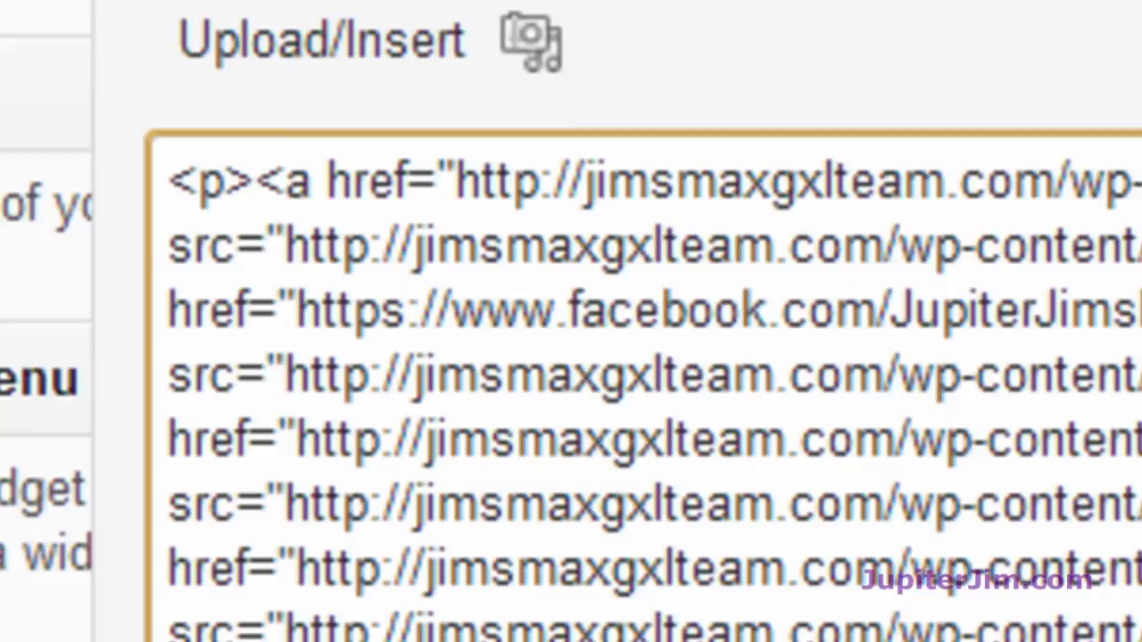
key(Return)
key(Return)
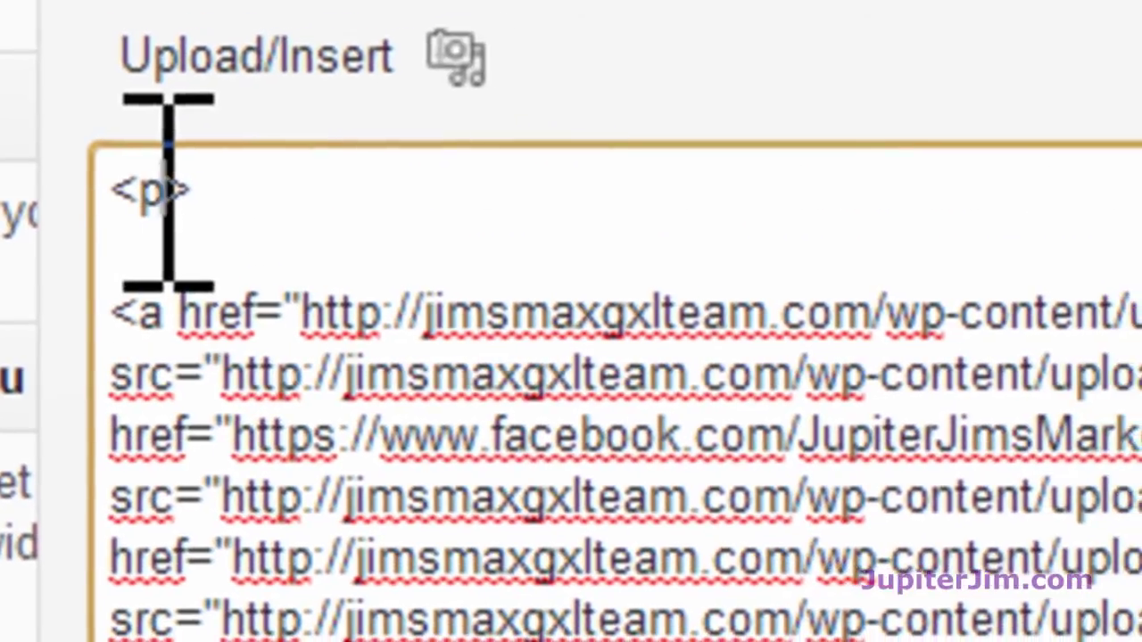
Add style="margin:10px;" to the opening <p> tag around the icons.
click(225, 178)
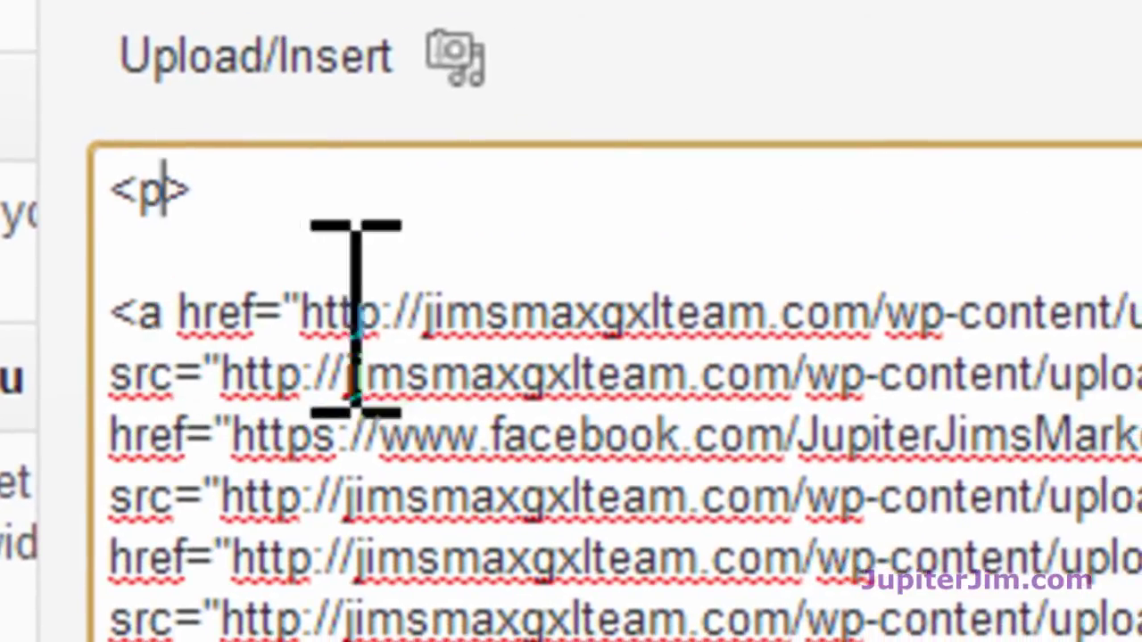
text(st)
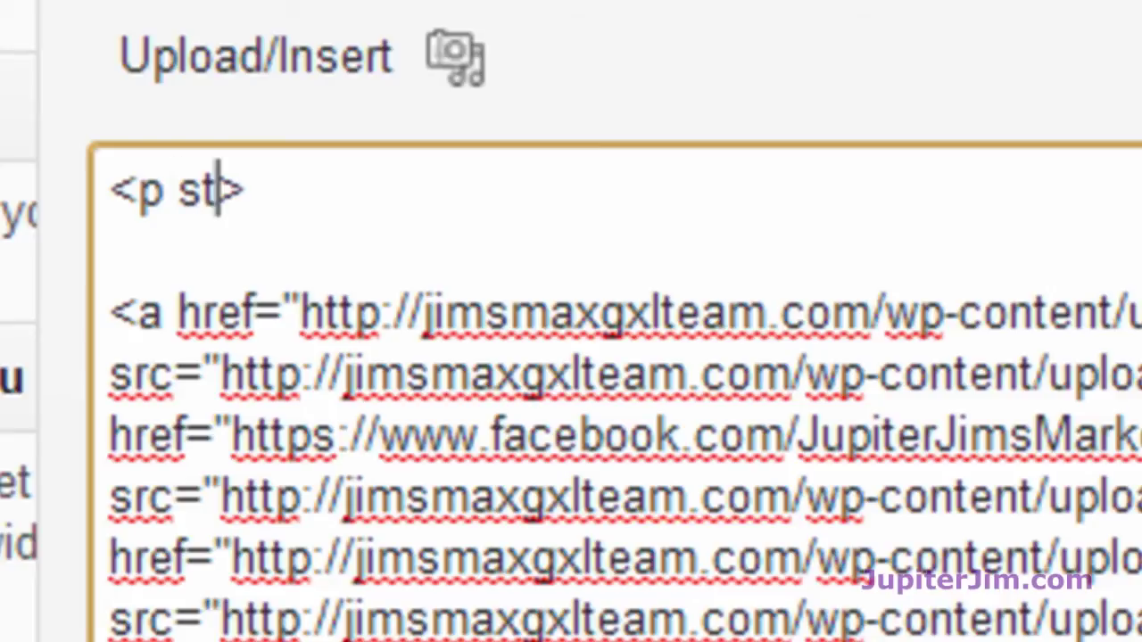
text(yle=")
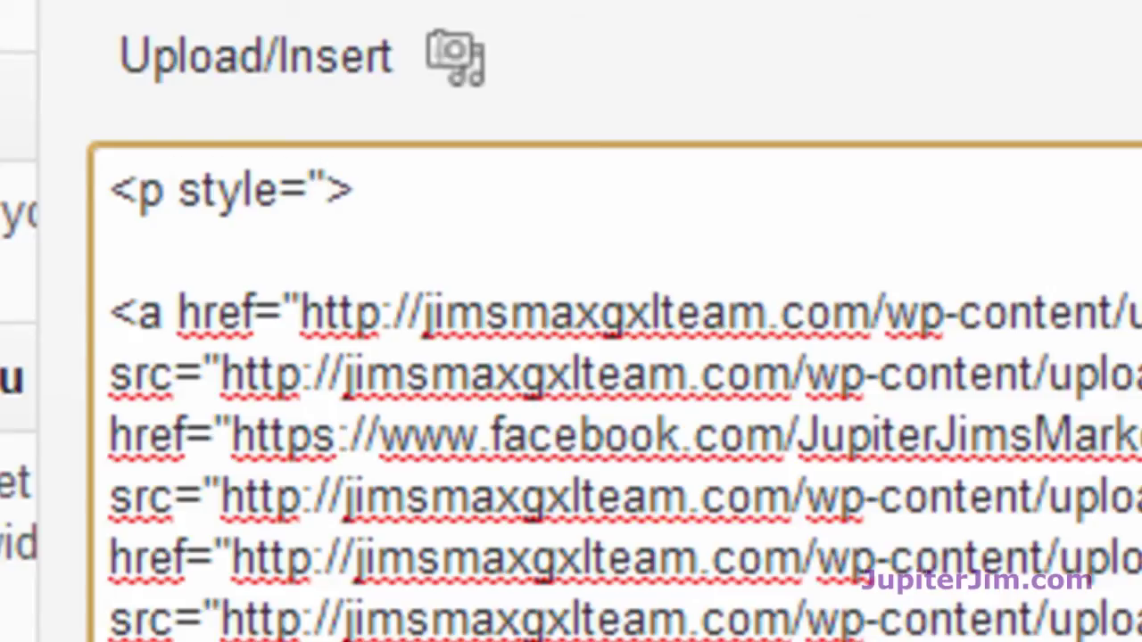
text(marg)
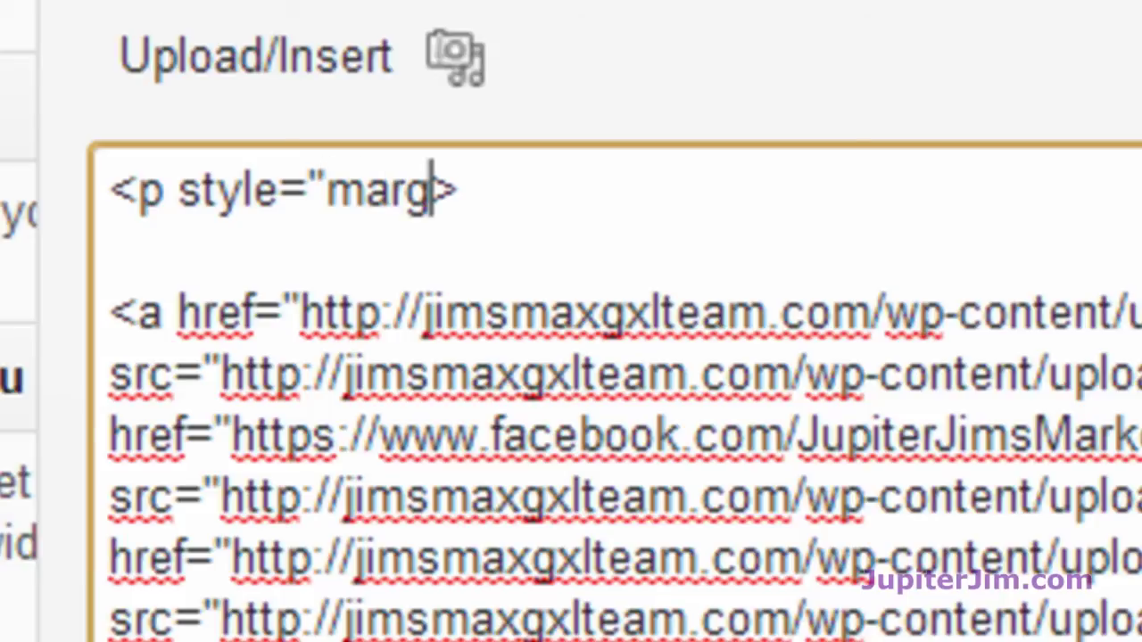
text(in:10p)
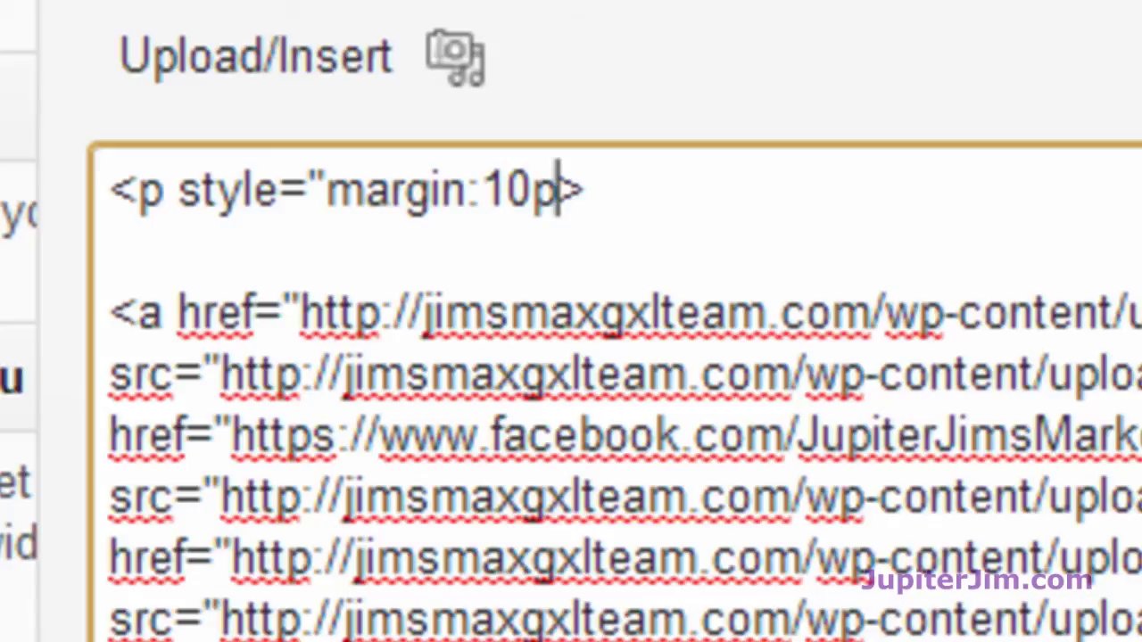
text(x;)
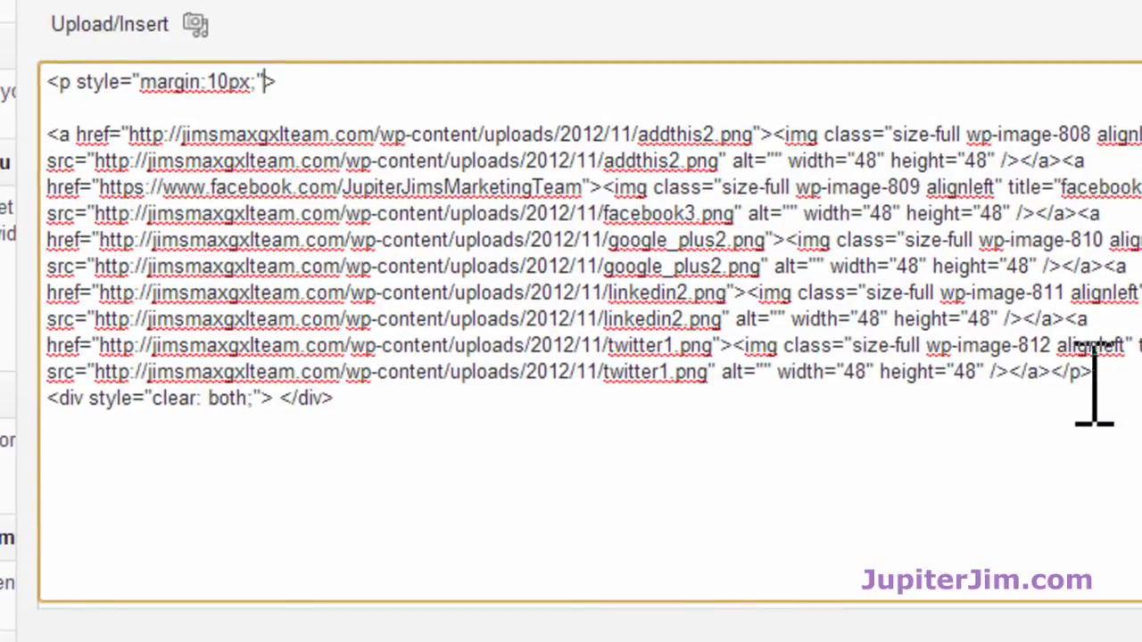
drag(1096, 375, 1065, 365)
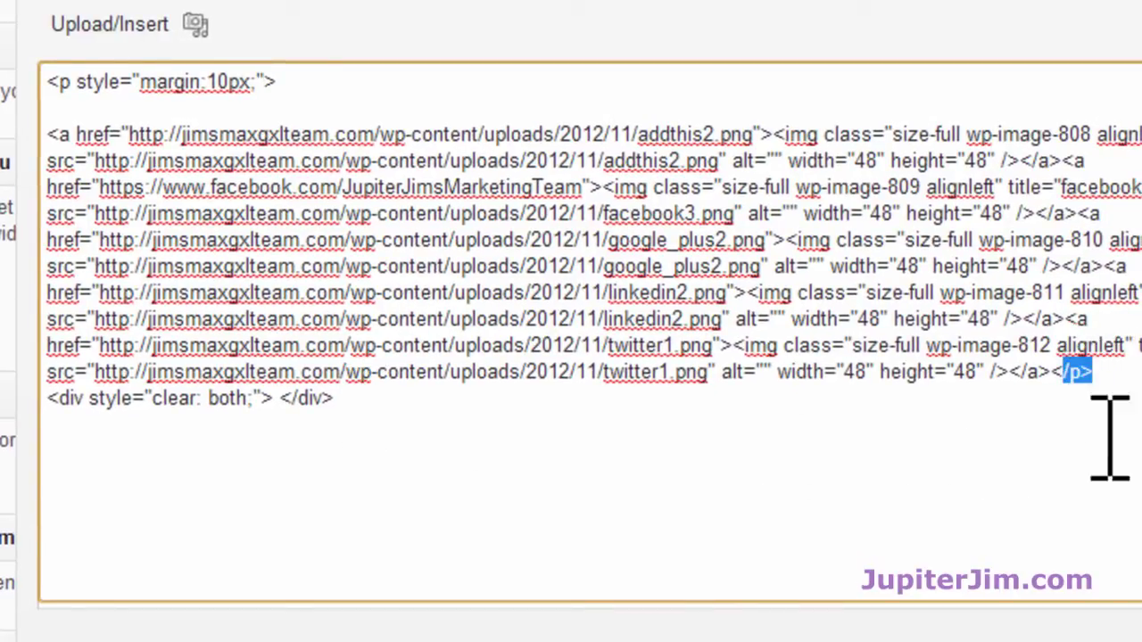
click(333, 398)
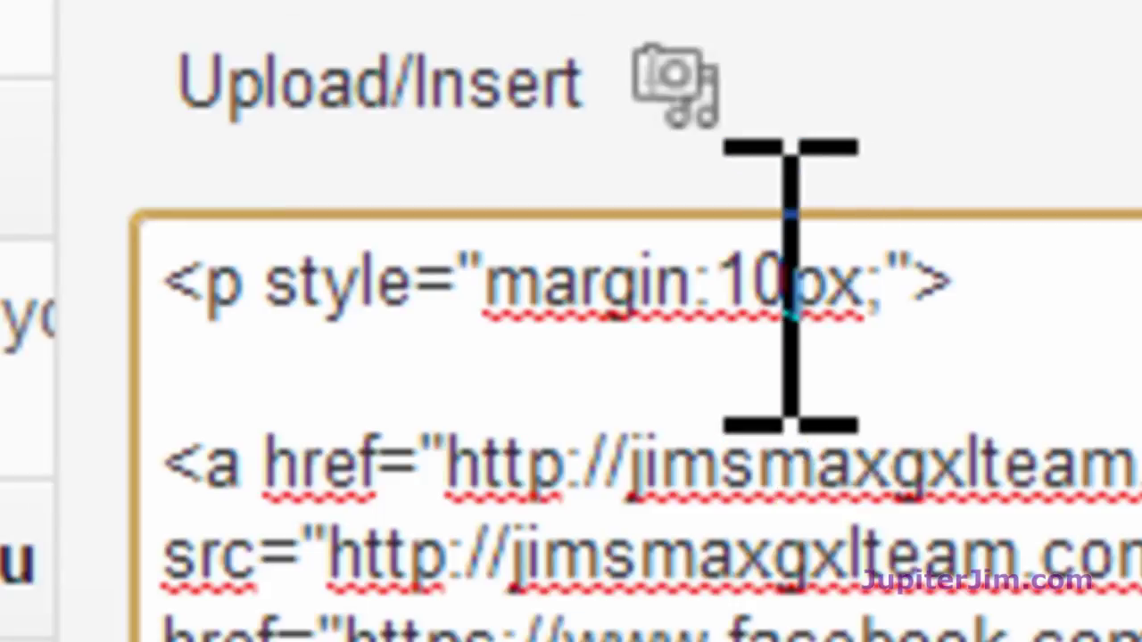
click(789, 284)
key(Right)
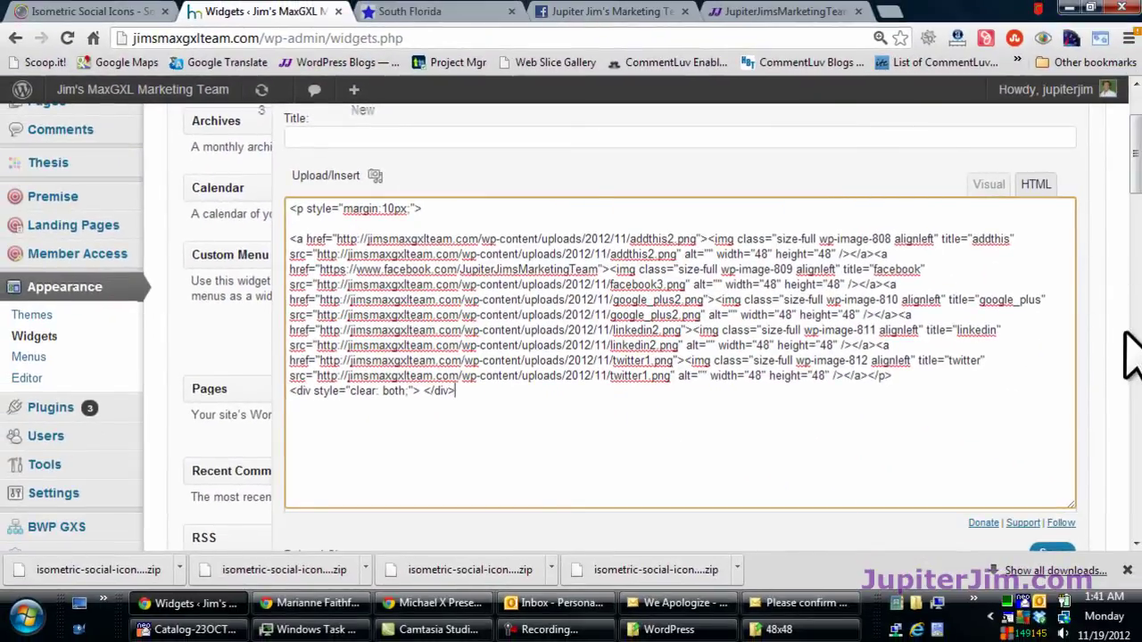
Save the widget with the paragraph margin and reload the South Florida page to check the icons' alignment.
scroll(1133, 357, down, 1)
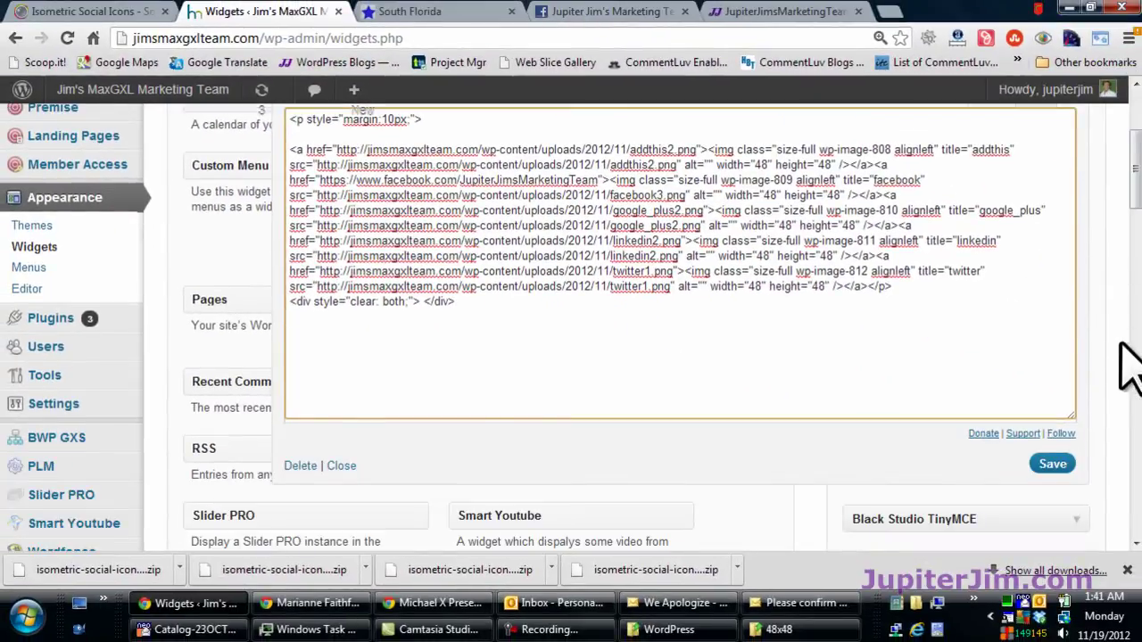
click(1051, 463)
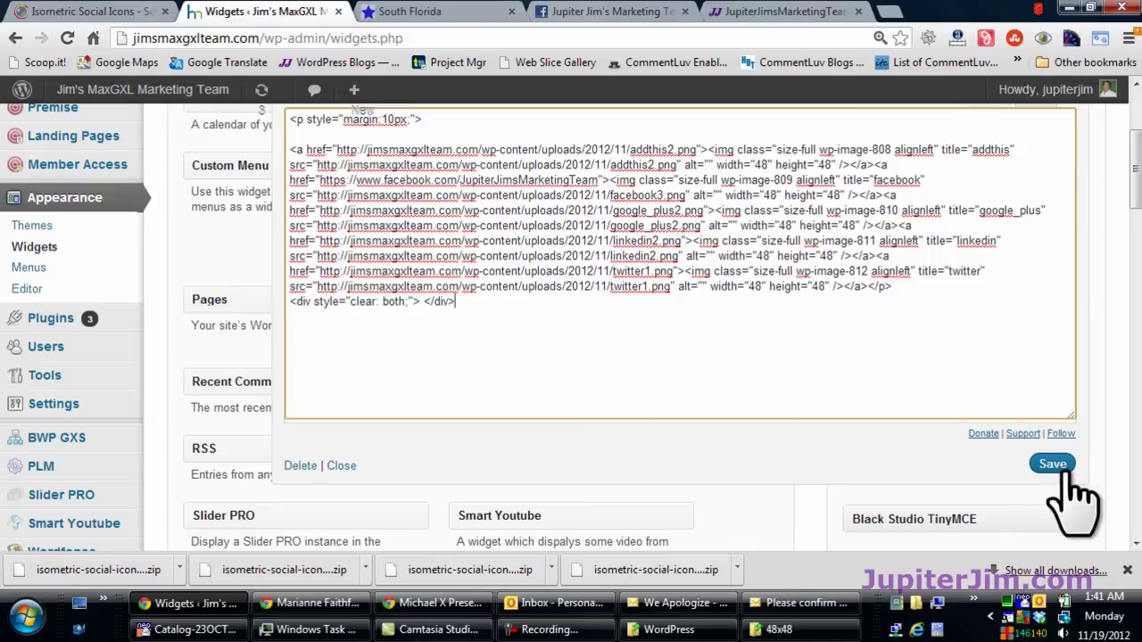
click(1057, 465)
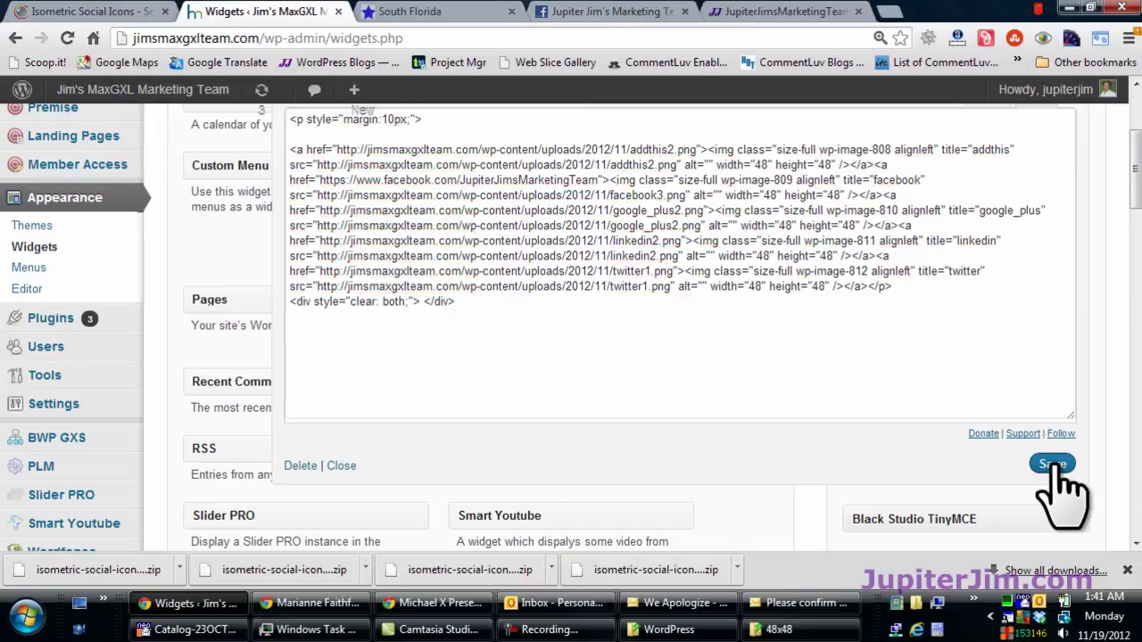
click(446, 11)
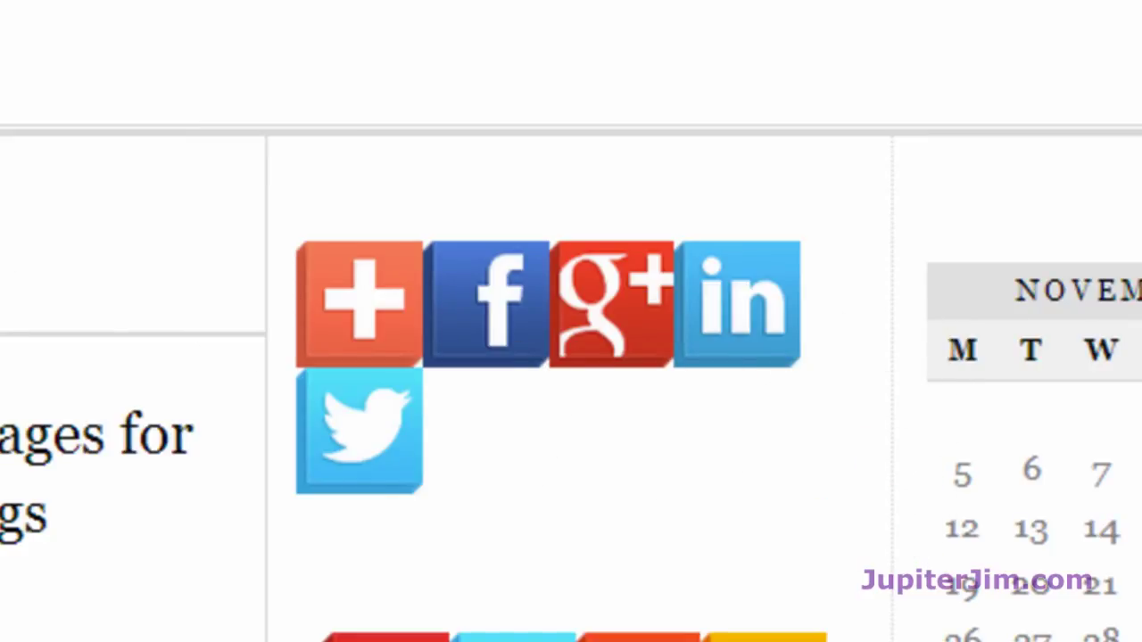
key(F5)
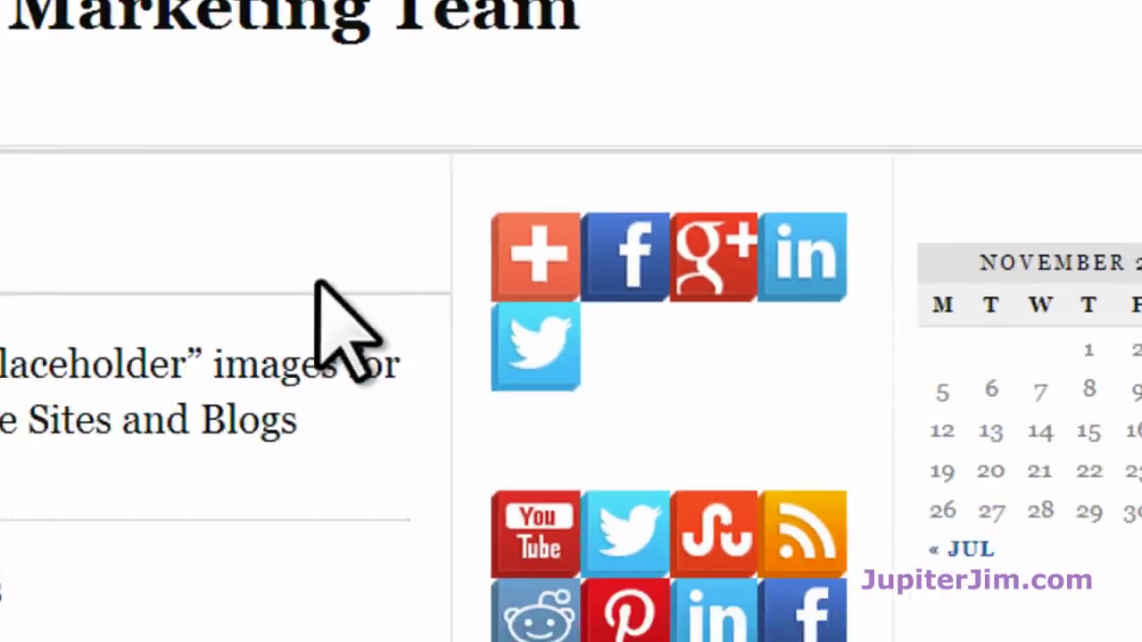
scroll(495, 284, up, 1)
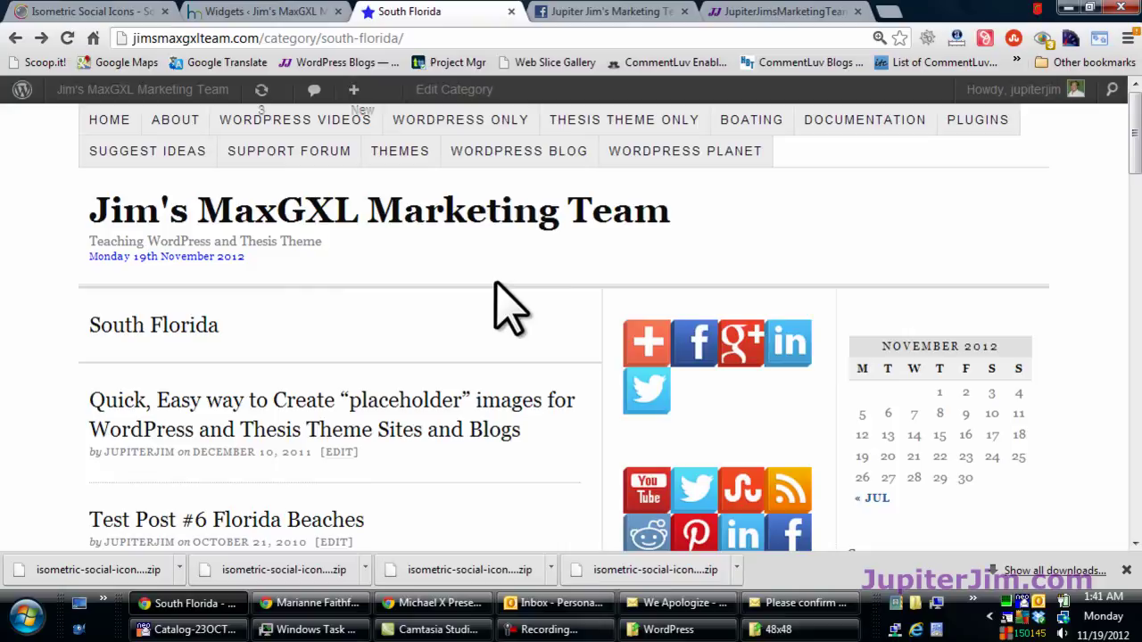